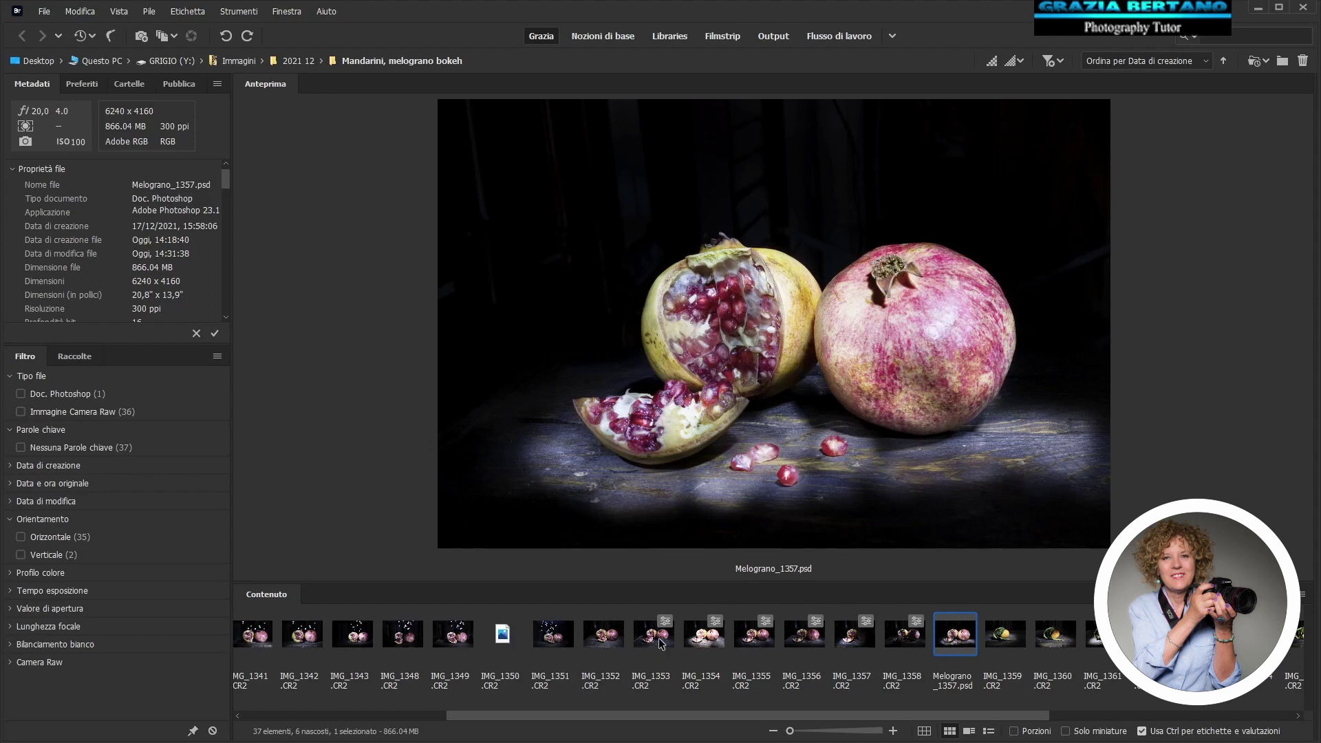
- Preview exposures IMG_1354 through IMG_1358 and the finished Melograno_1357.psd for comparison
left_click(717, 636)
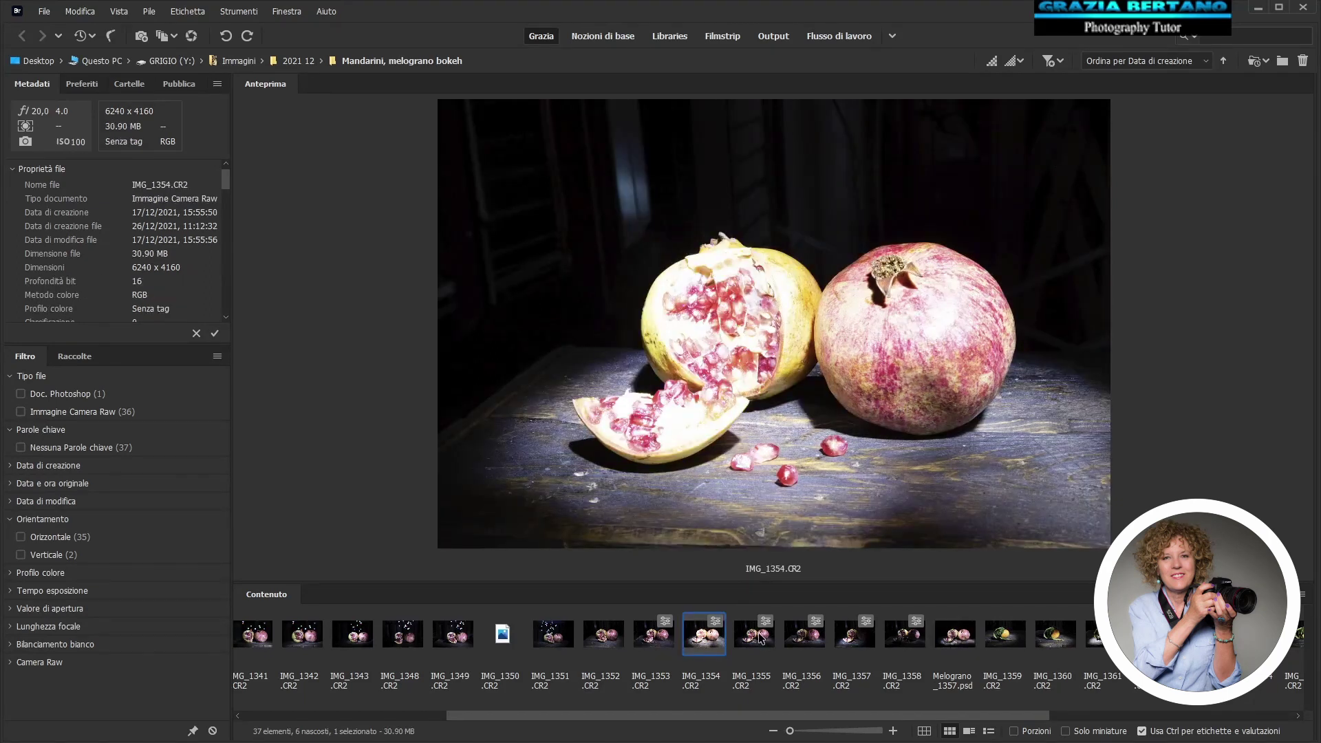
left_click(761, 638)
left_click(810, 638)
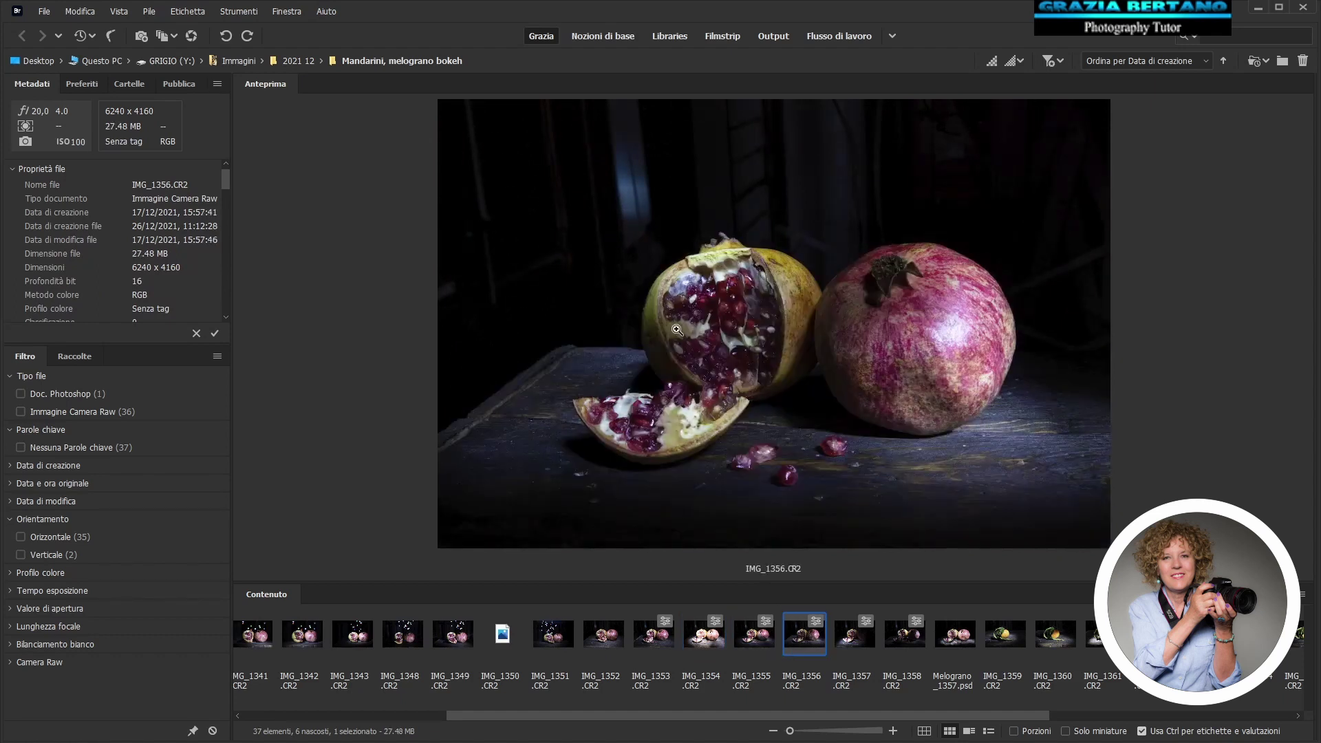
left_click(851, 639)
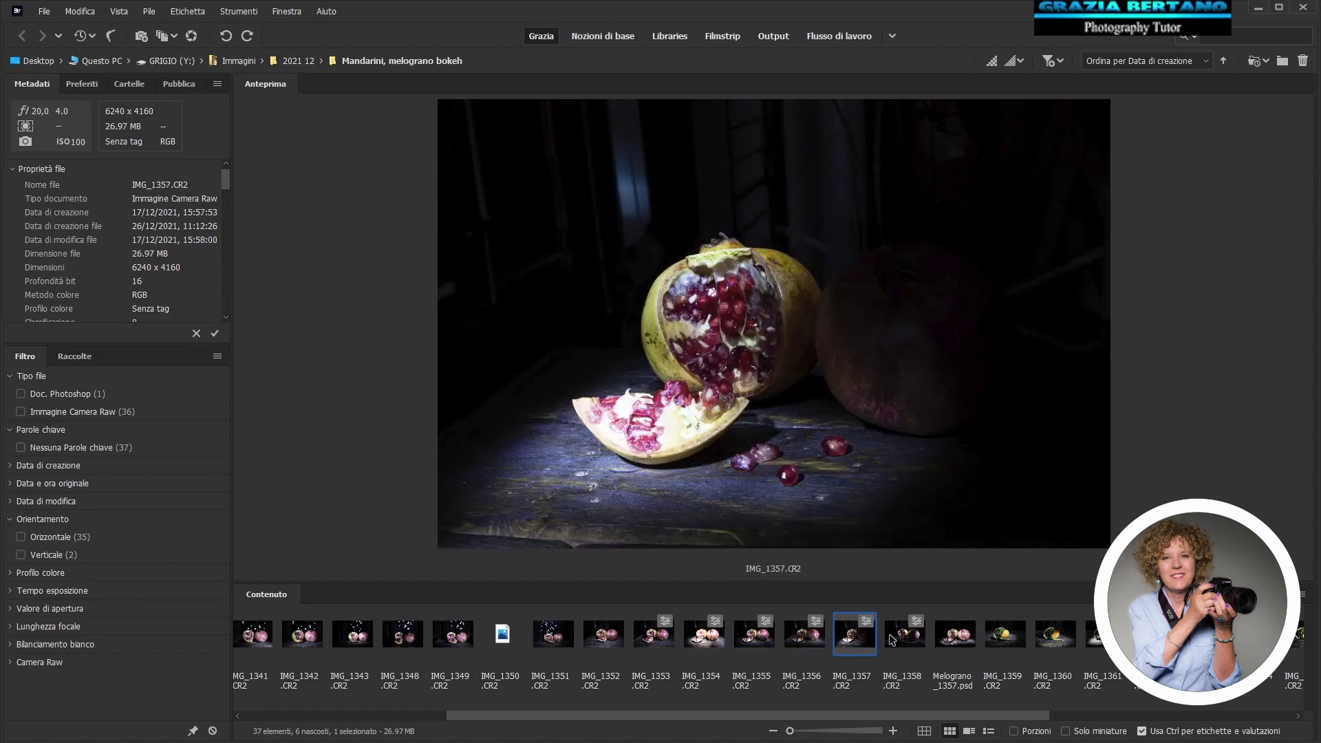
left_click(905, 640)
left_click(971, 631)
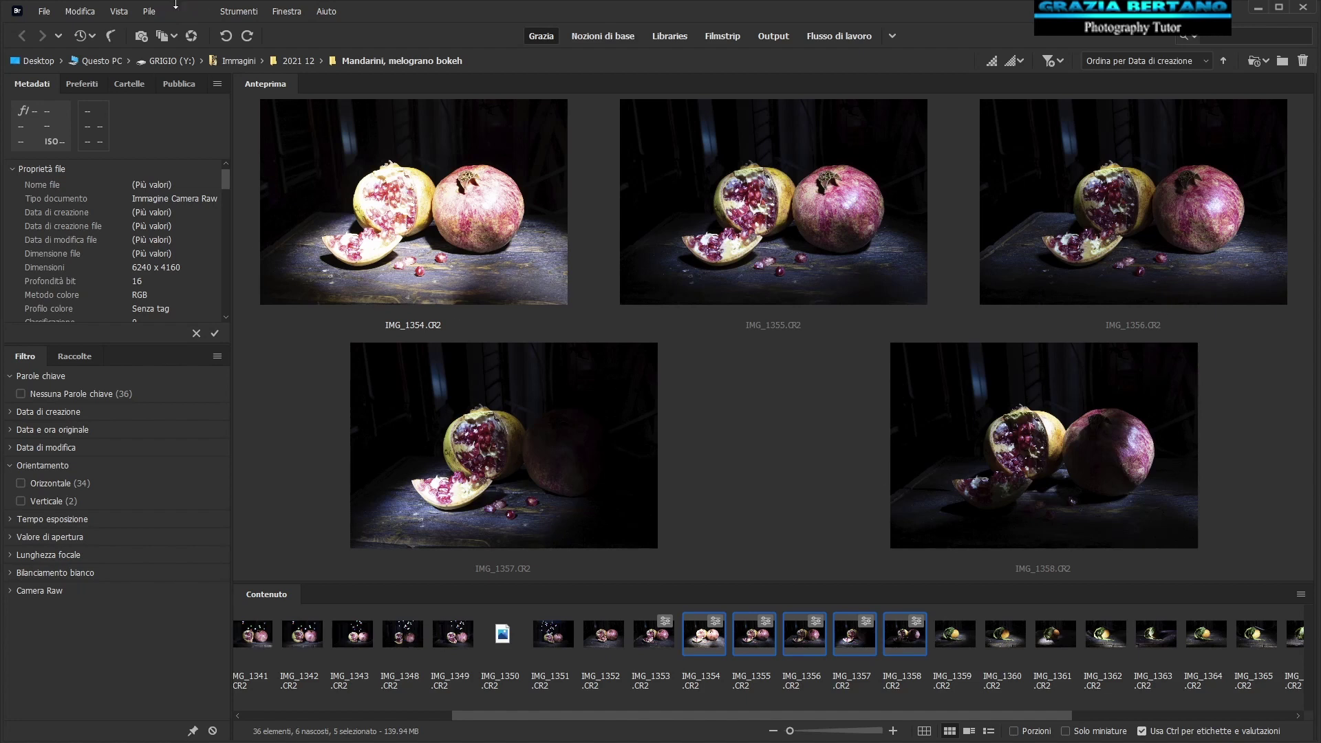
- Load the five selected exposures as layers via Strumenti > Photoshop > Load Files into Photoshop Layers
left_click(247, 13)
mouse_move(258, 197)
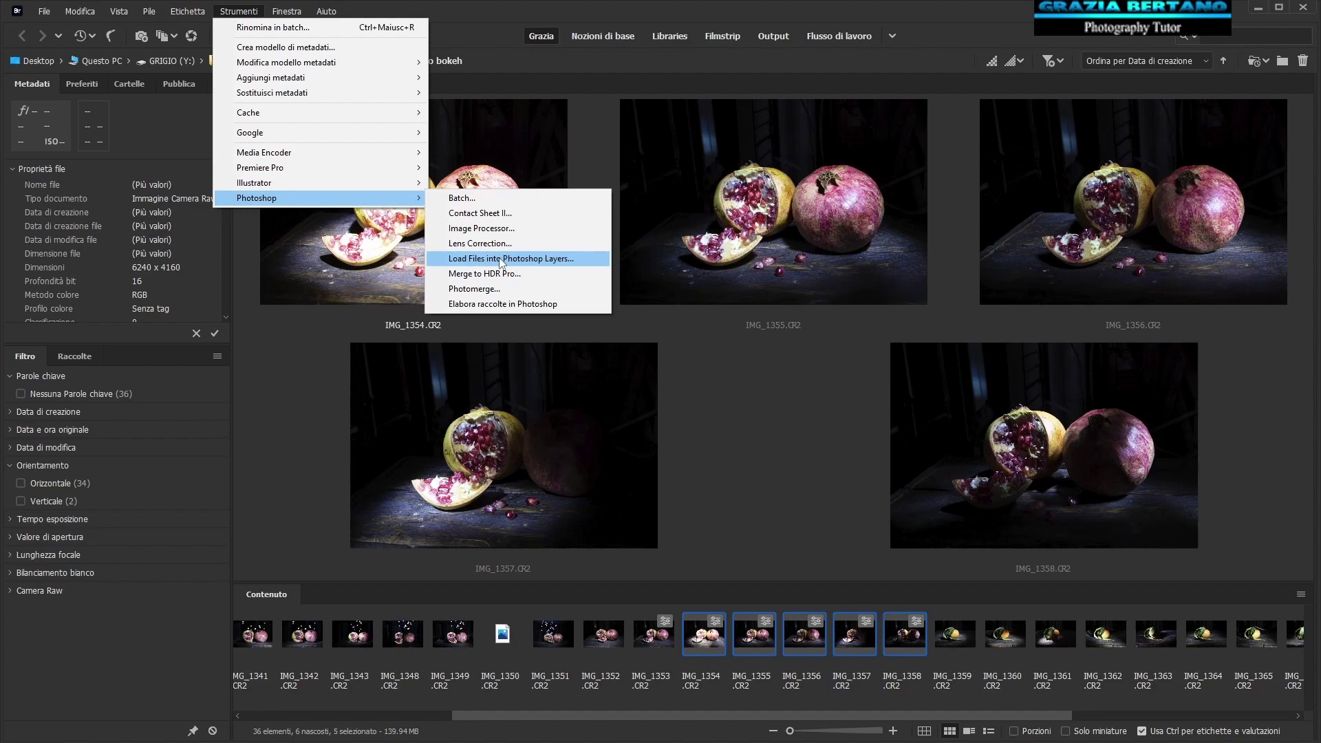
left_click(498, 258)
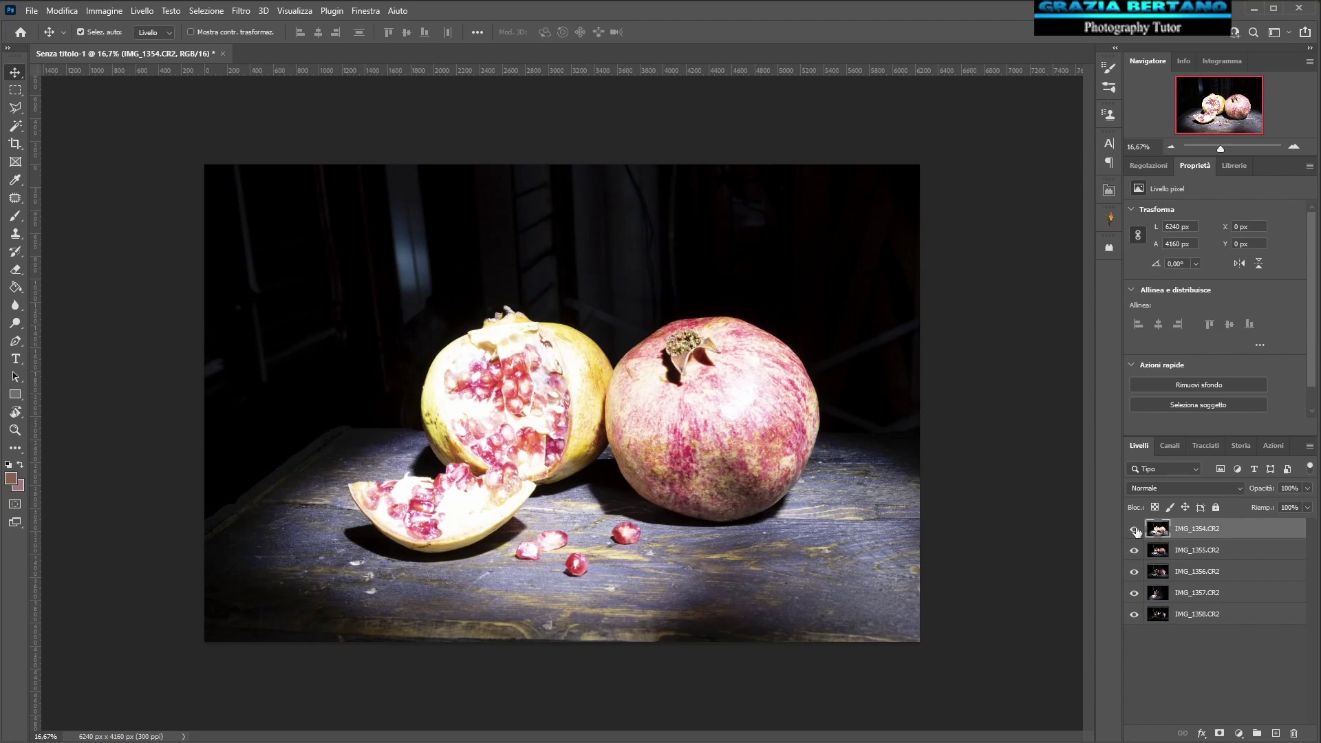
- Hide the IMG_1354, IMG_1355 and IMG_1356 exposure layers
left_click(1135, 529)
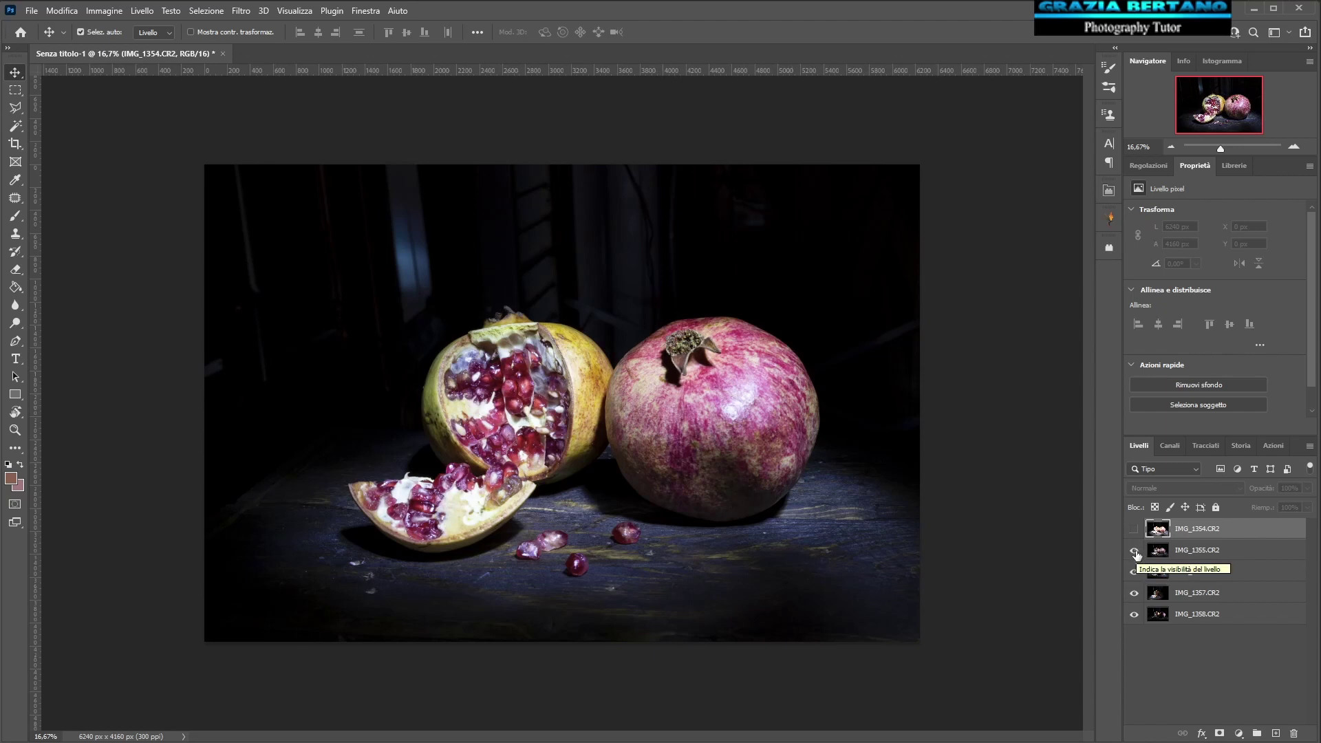
left_click(1135, 552)
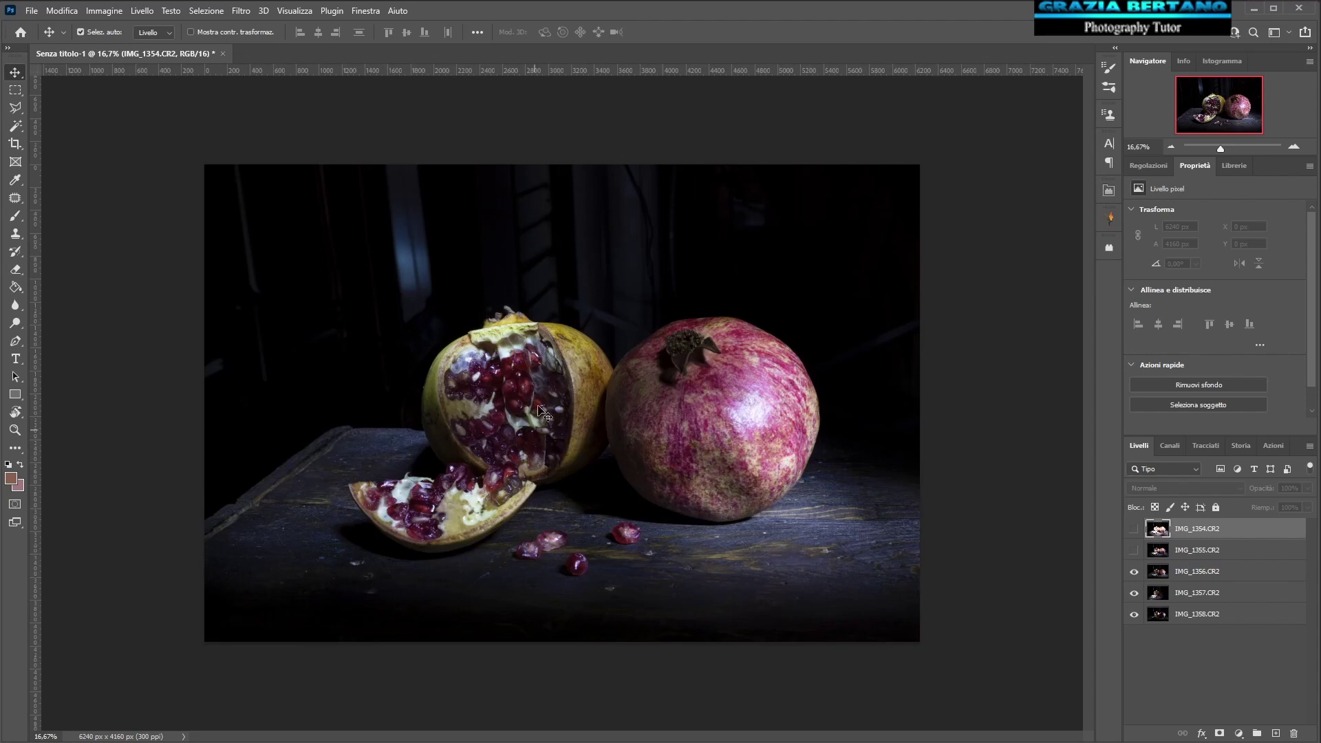
left_click(1135, 572)
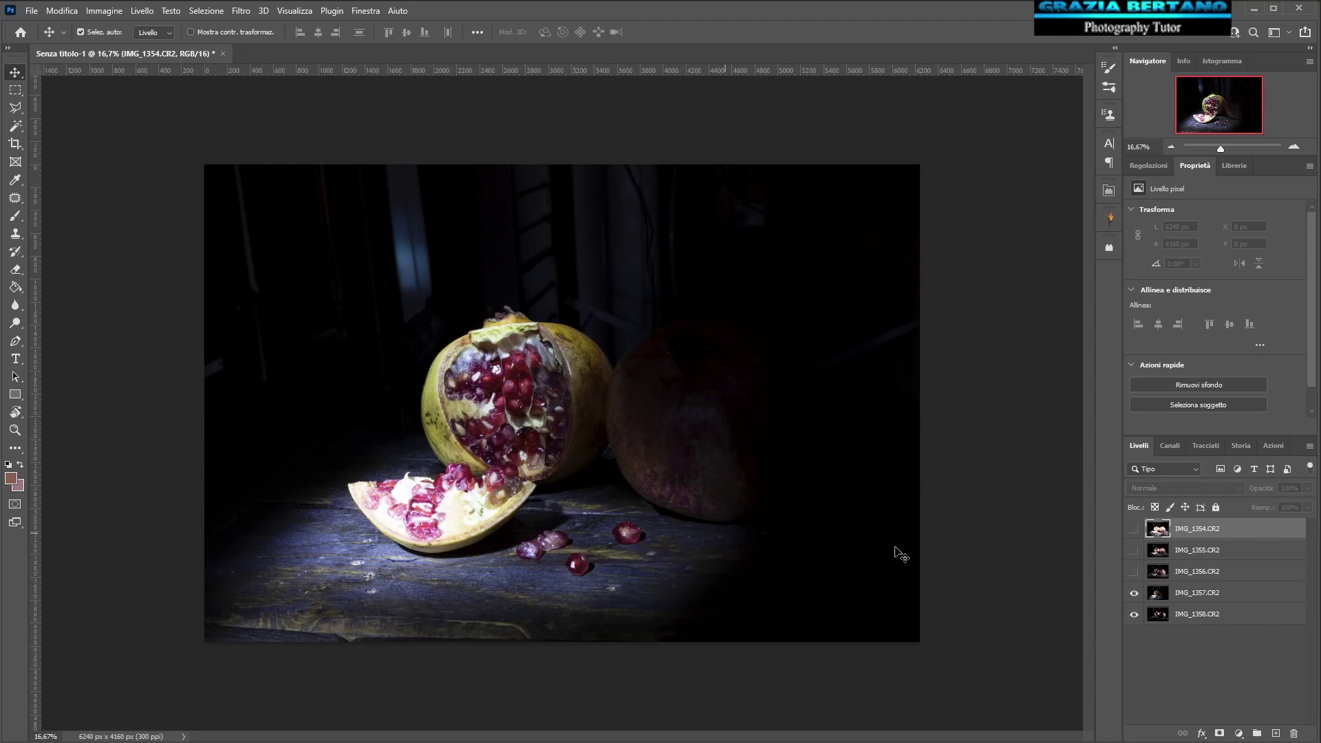
left_click(1134, 572)
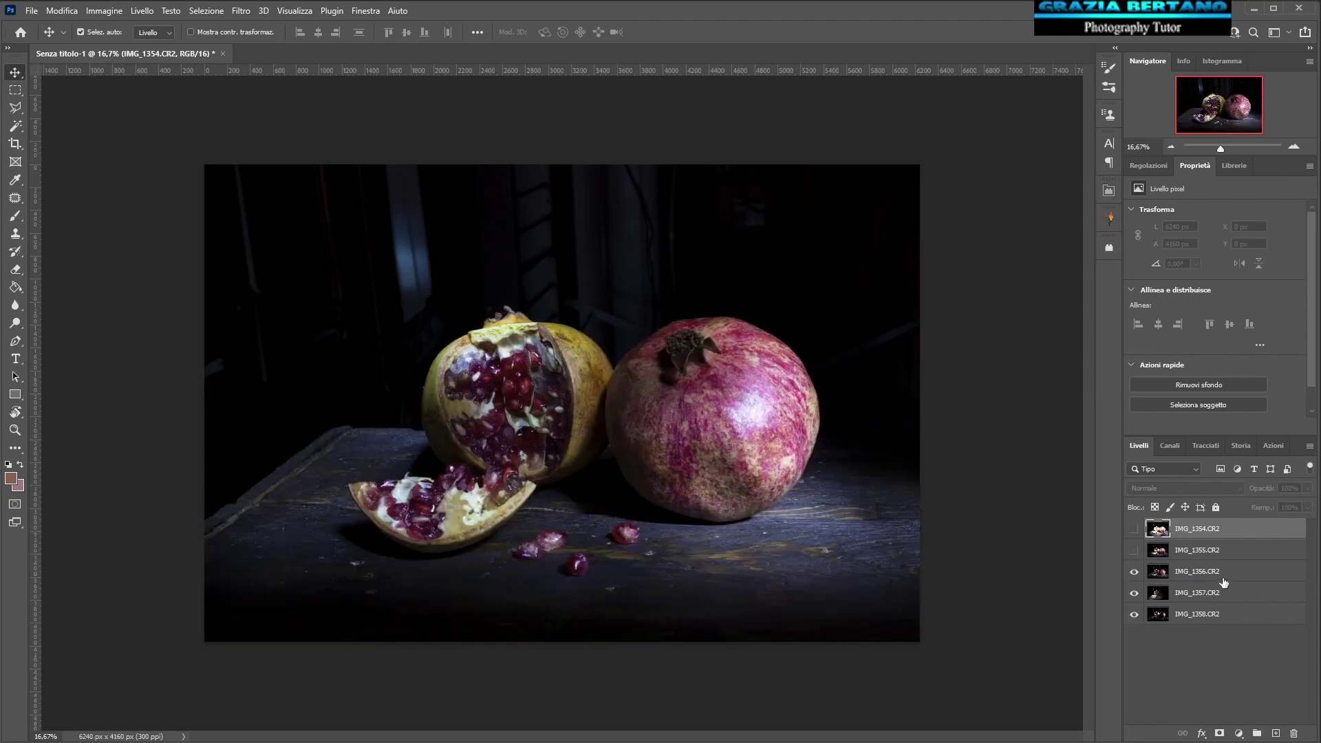
left_click(1135, 573)
- Compare IMG_1357 against IMG_1358, then give IMG_1357 a black hide-all mask
left_click(1134, 594)
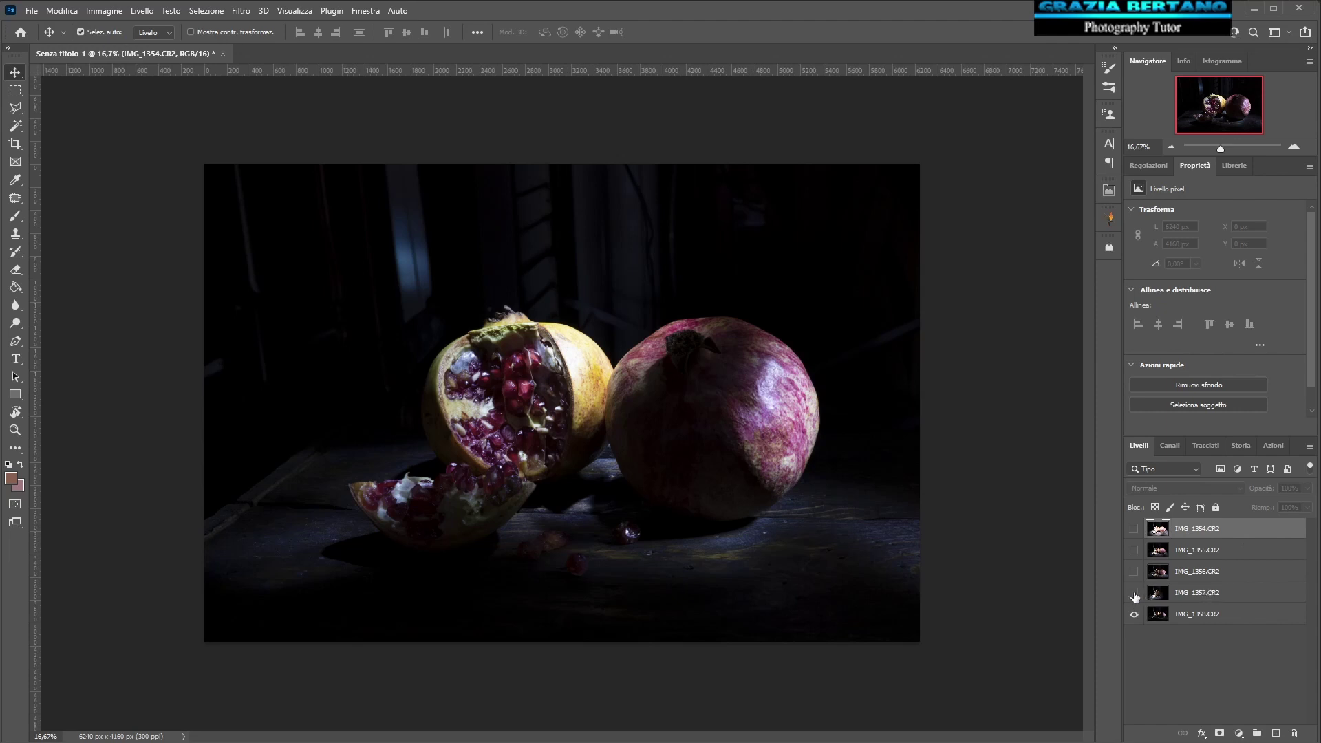
left_click(1134, 595)
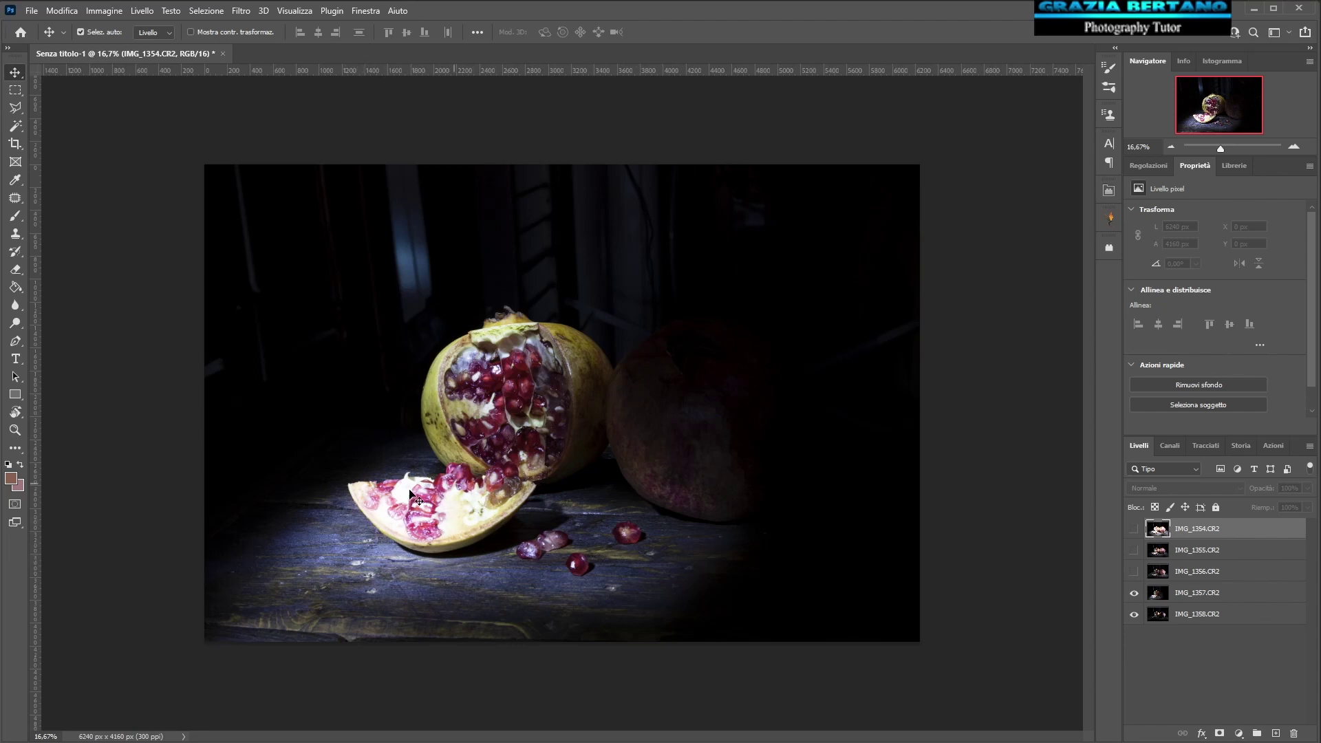
left_click(1211, 598)
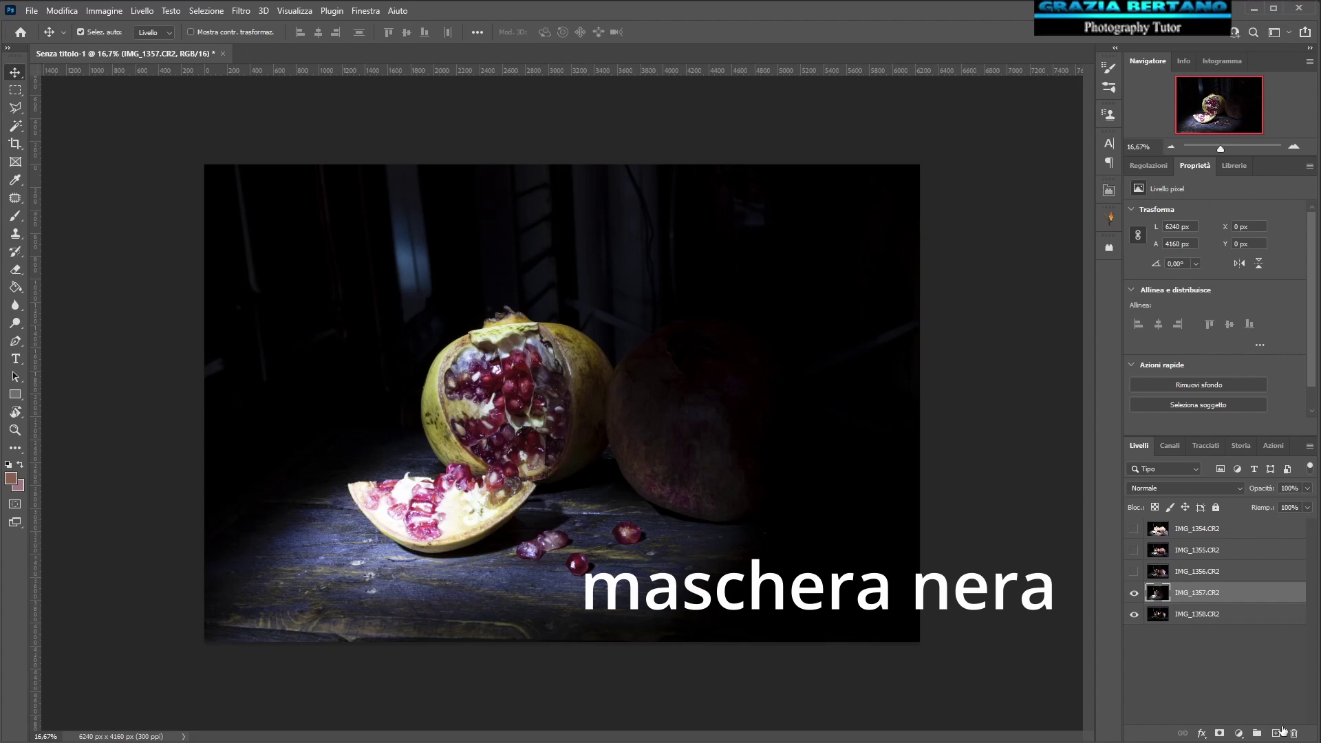
left_click(1220, 733, "alt")
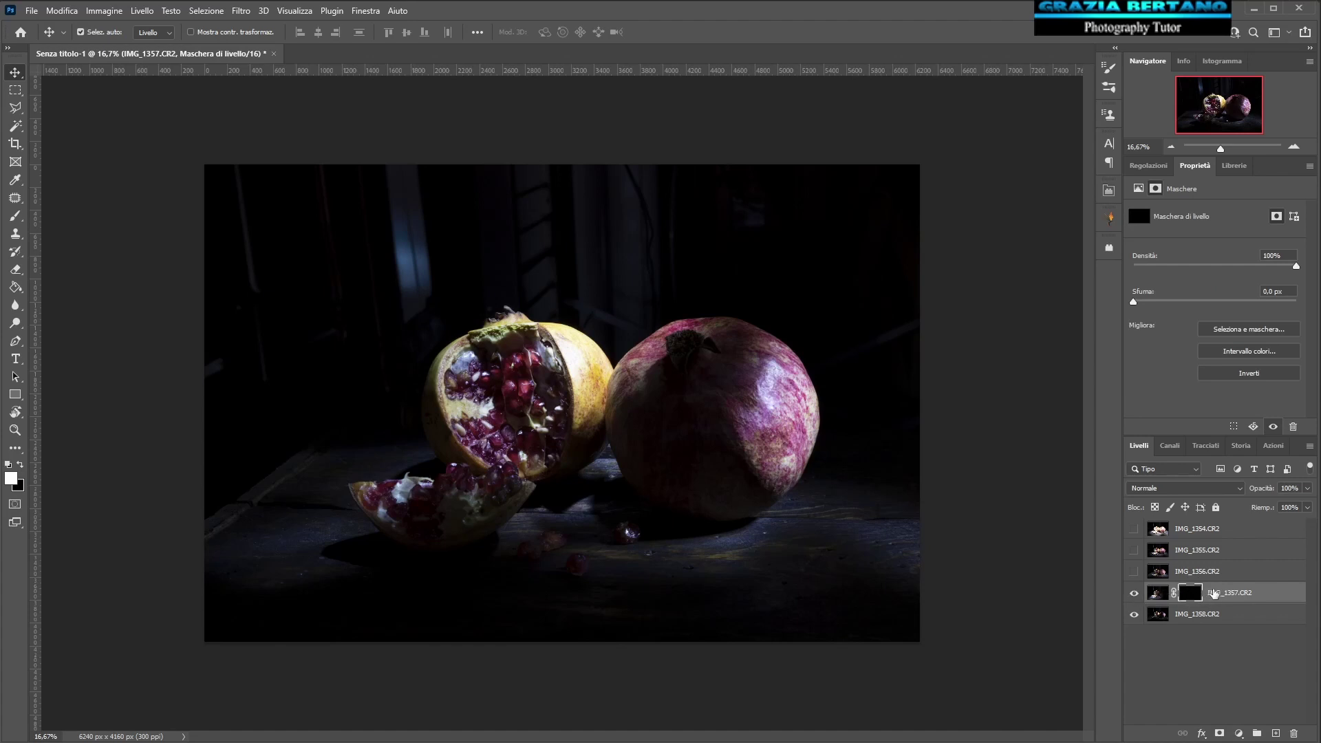
- Select the Brush tool and enlarge it to about 711 px
left_click(15, 215)
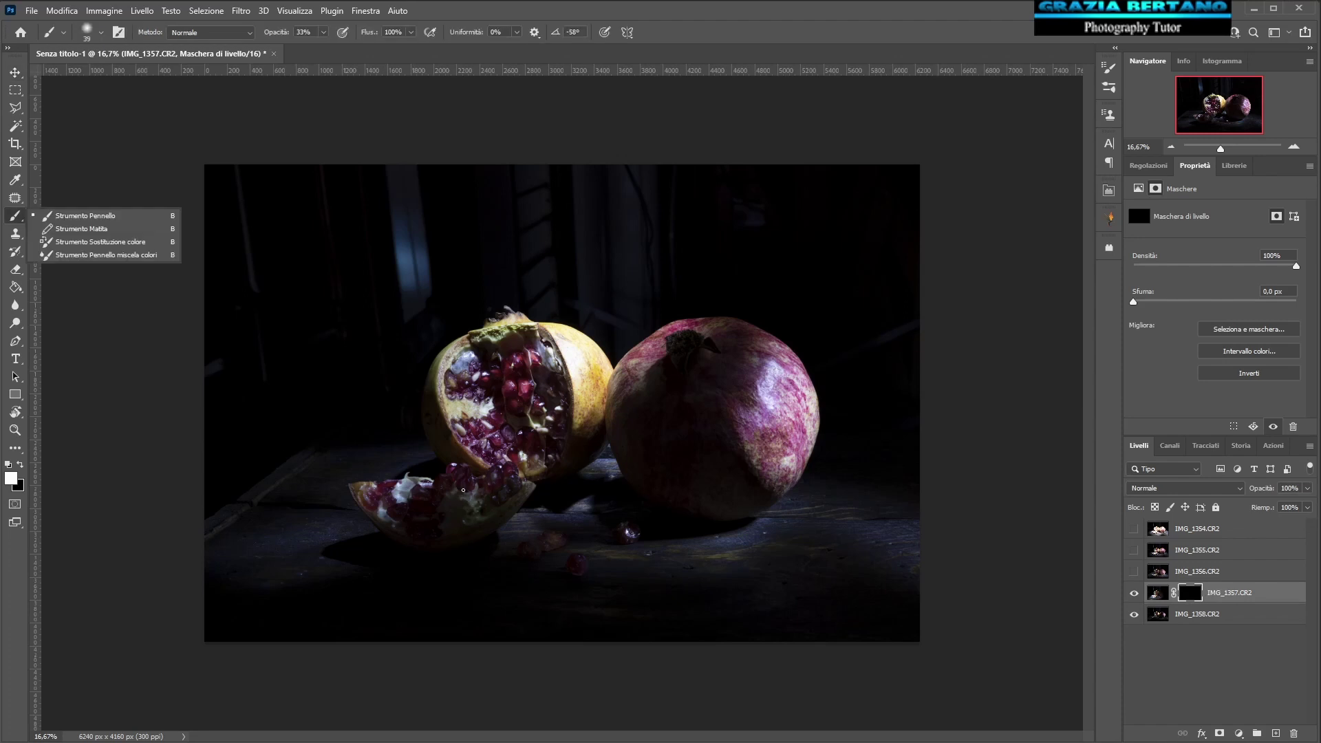
left_click(75, 219)
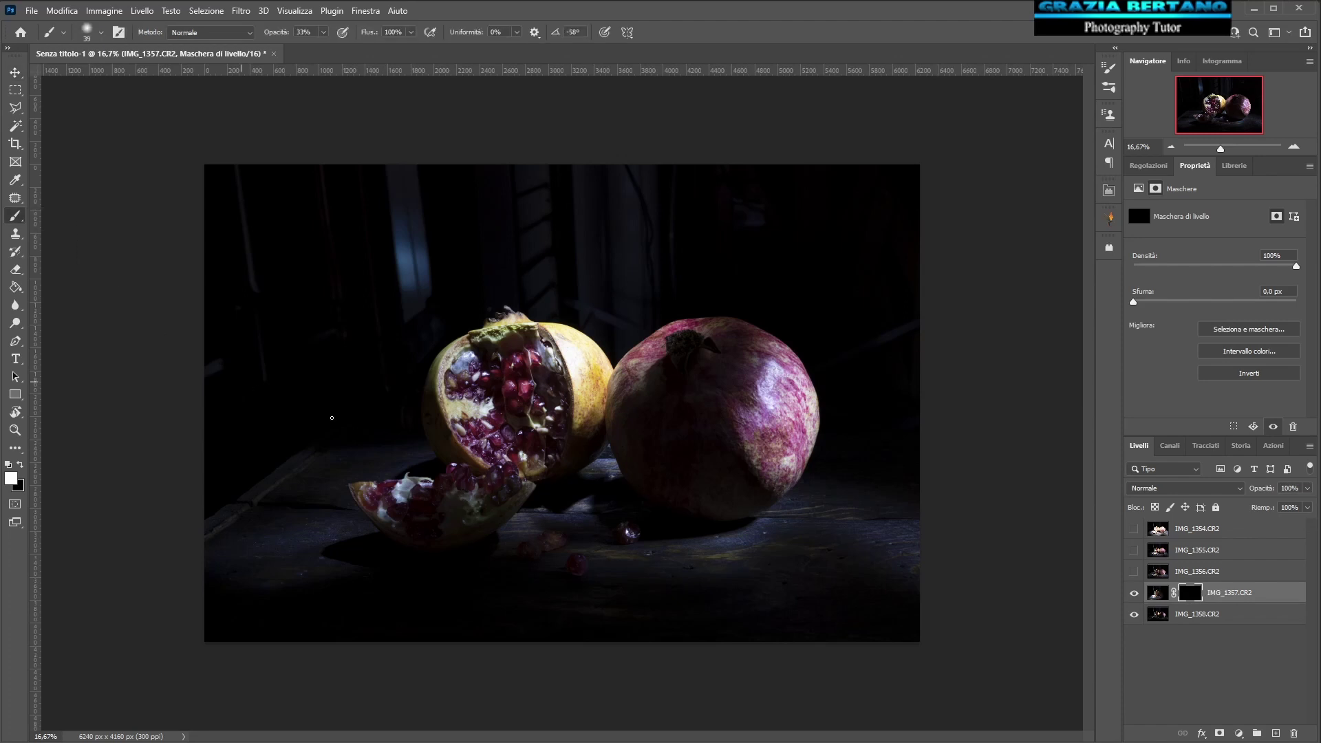
right_click(521, 436, "alt")
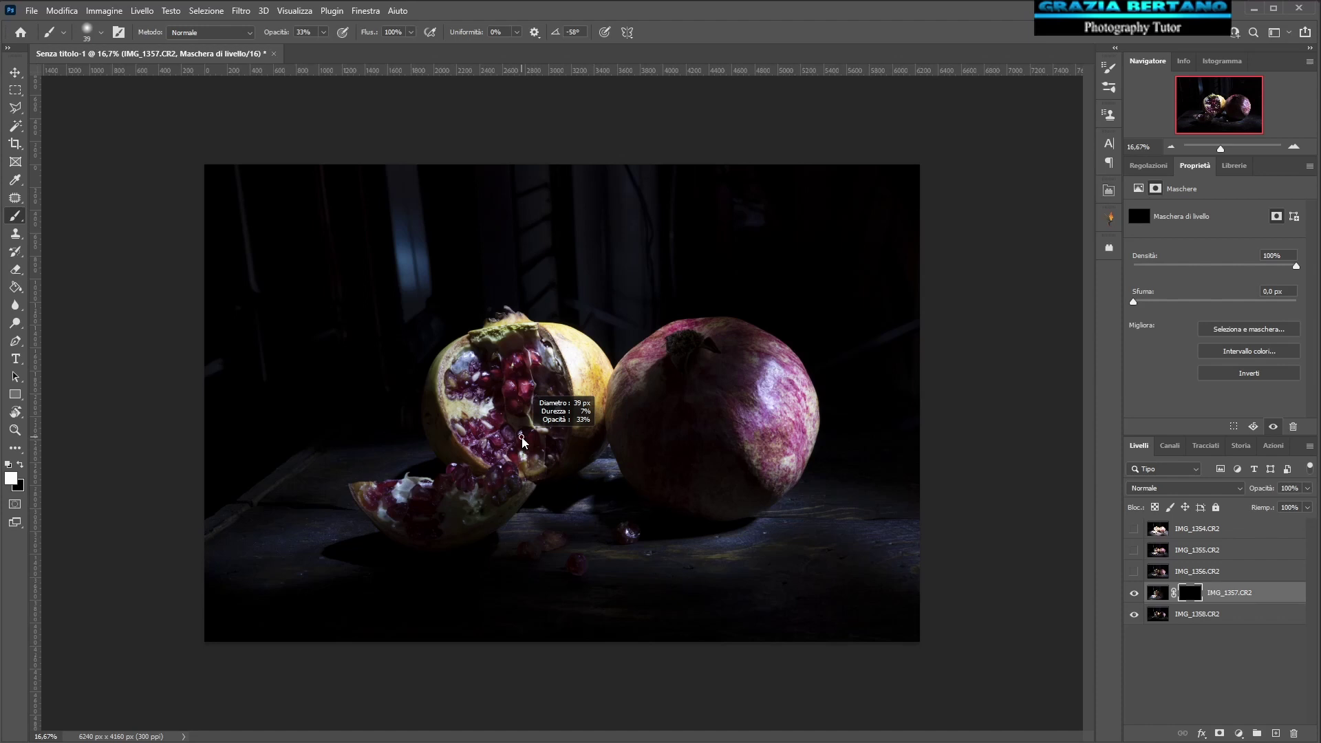
left_click_drag(526, 439, 561, 444)
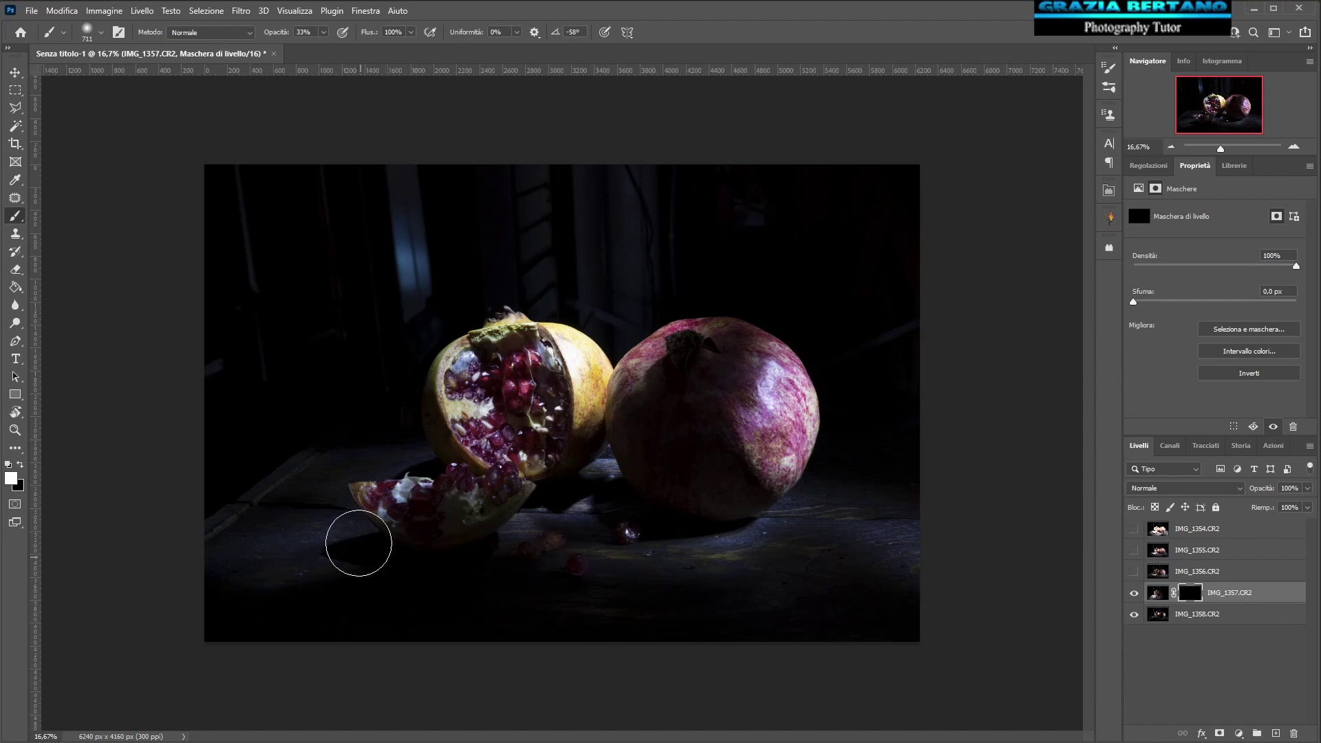
- Paint the mask white over the lit table around the slice and the seeds on the floor
mouse_move(331, 522)
left_mouse_down()
mouse_move(357, 550)
mouse_move(419, 561)
mouse_move(409, 566)
left_mouse_up()
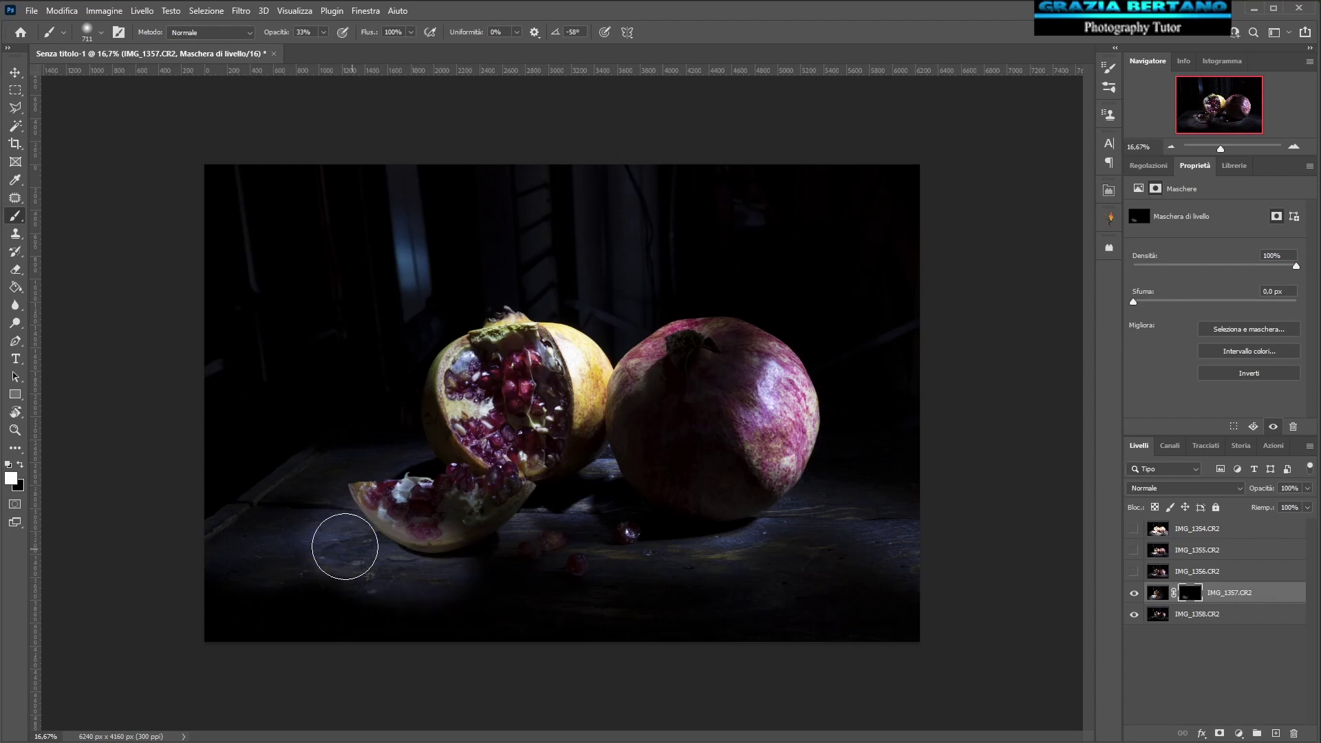
left_click(356, 548)
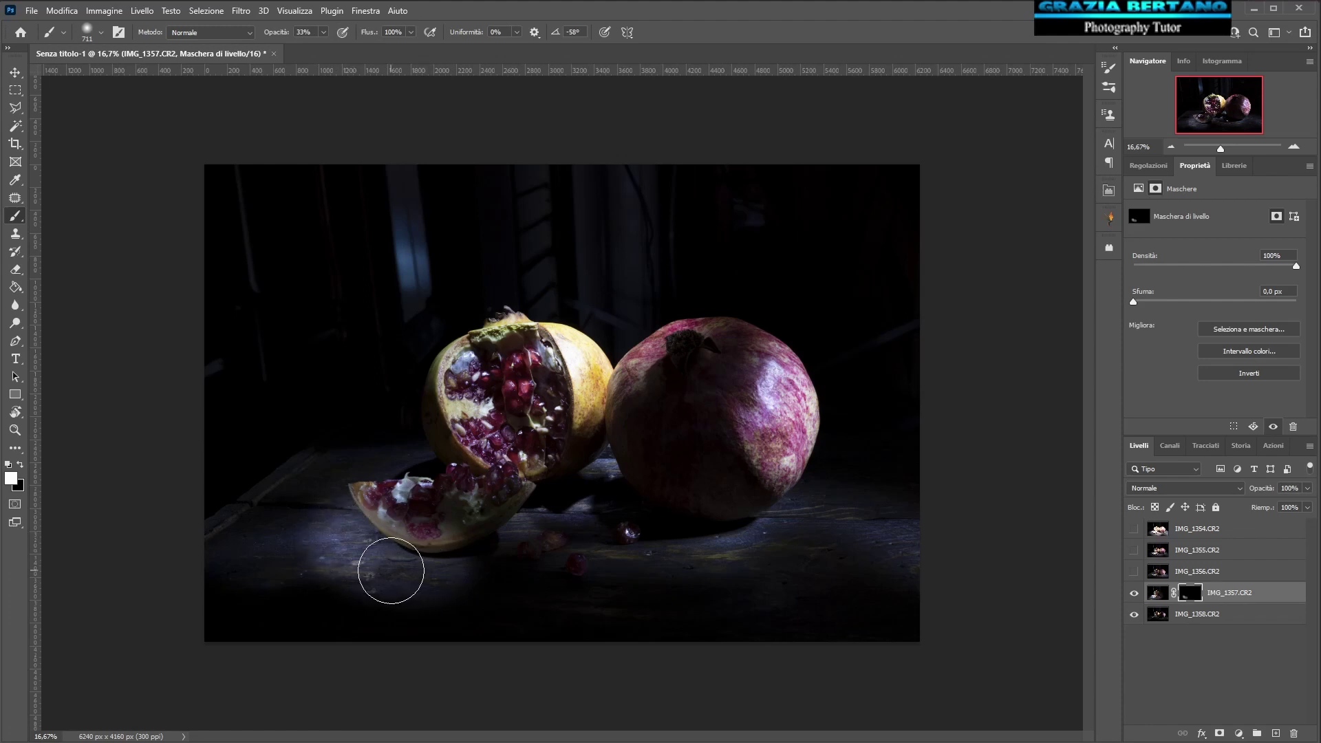
left_click(393, 568)
left_click(547, 541)
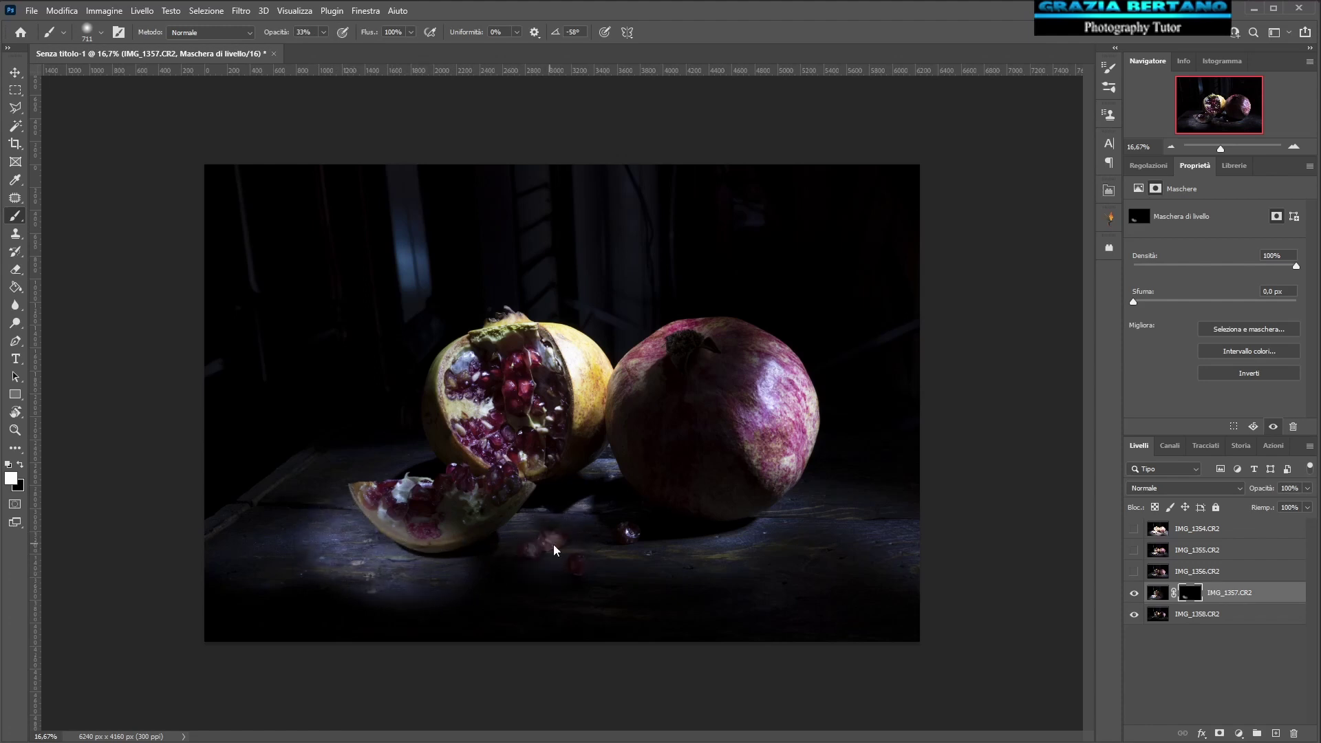
left_click(572, 563)
left_click(626, 535)
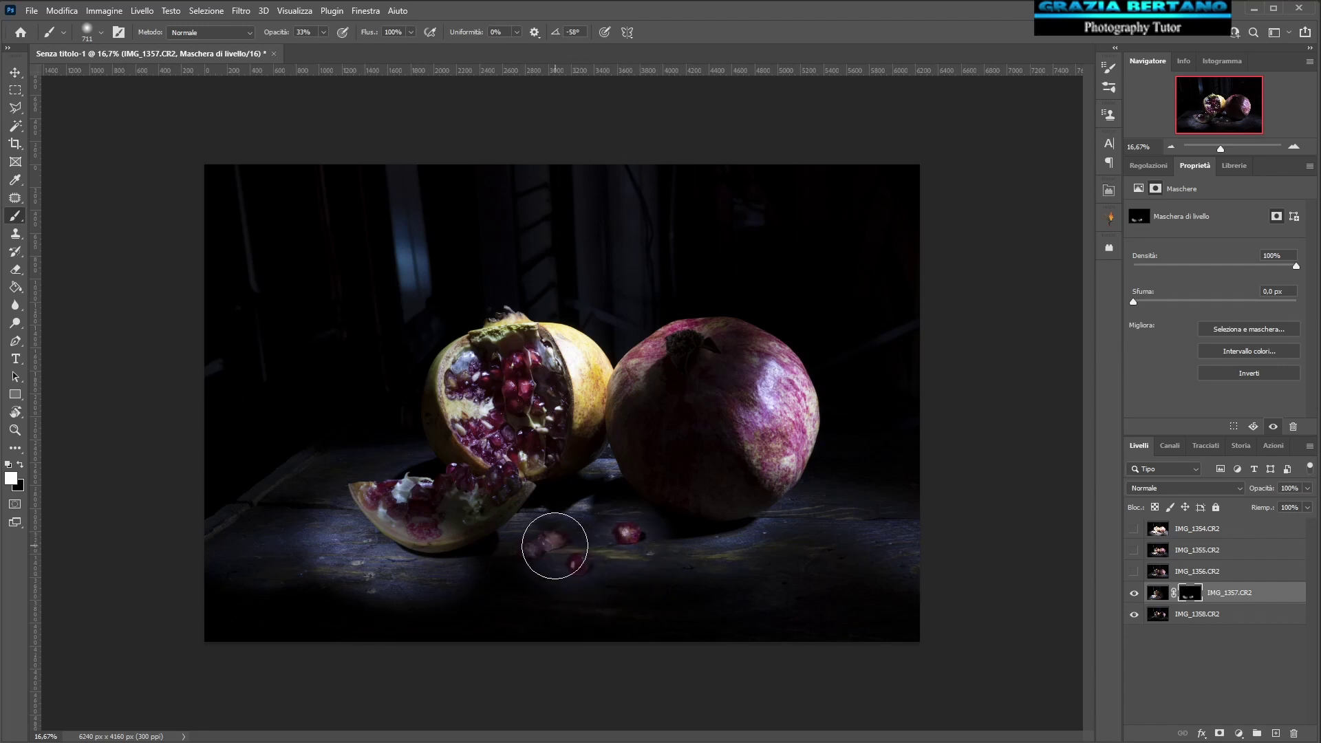
left_click(533, 548)
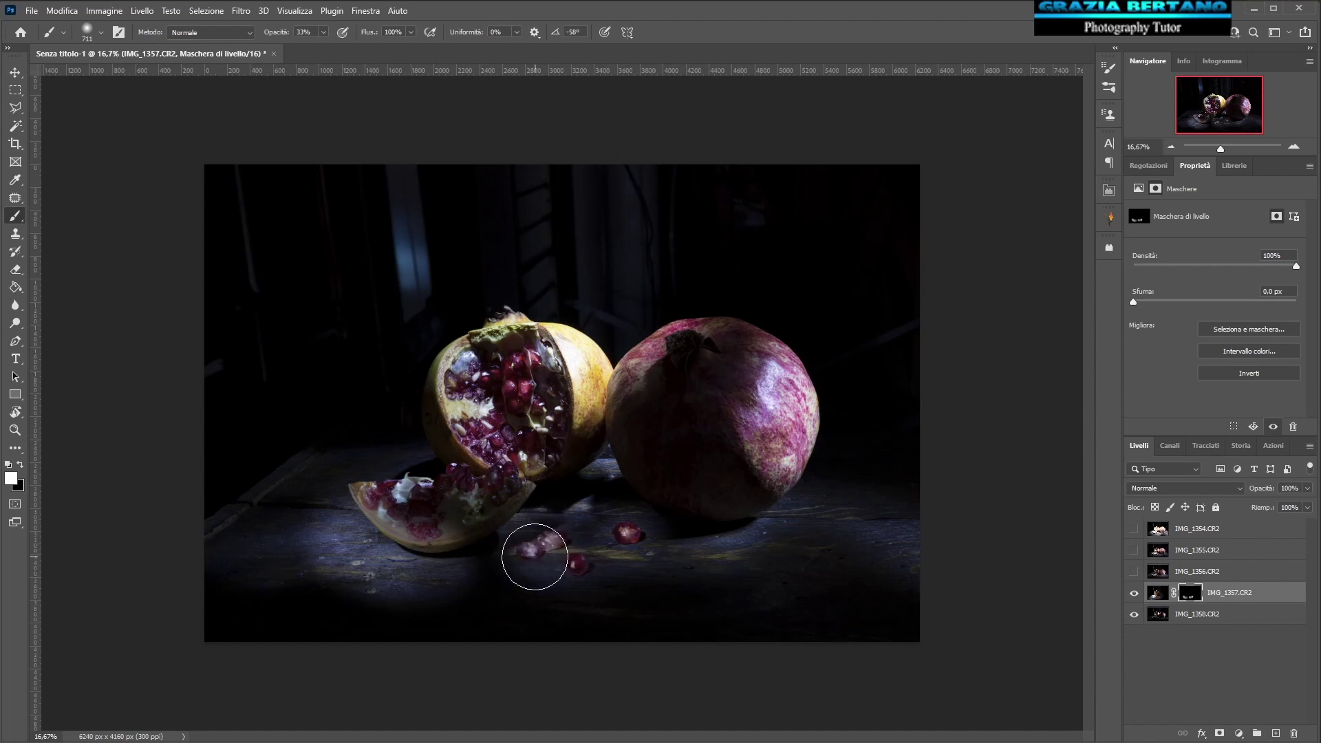
left_click(572, 566)
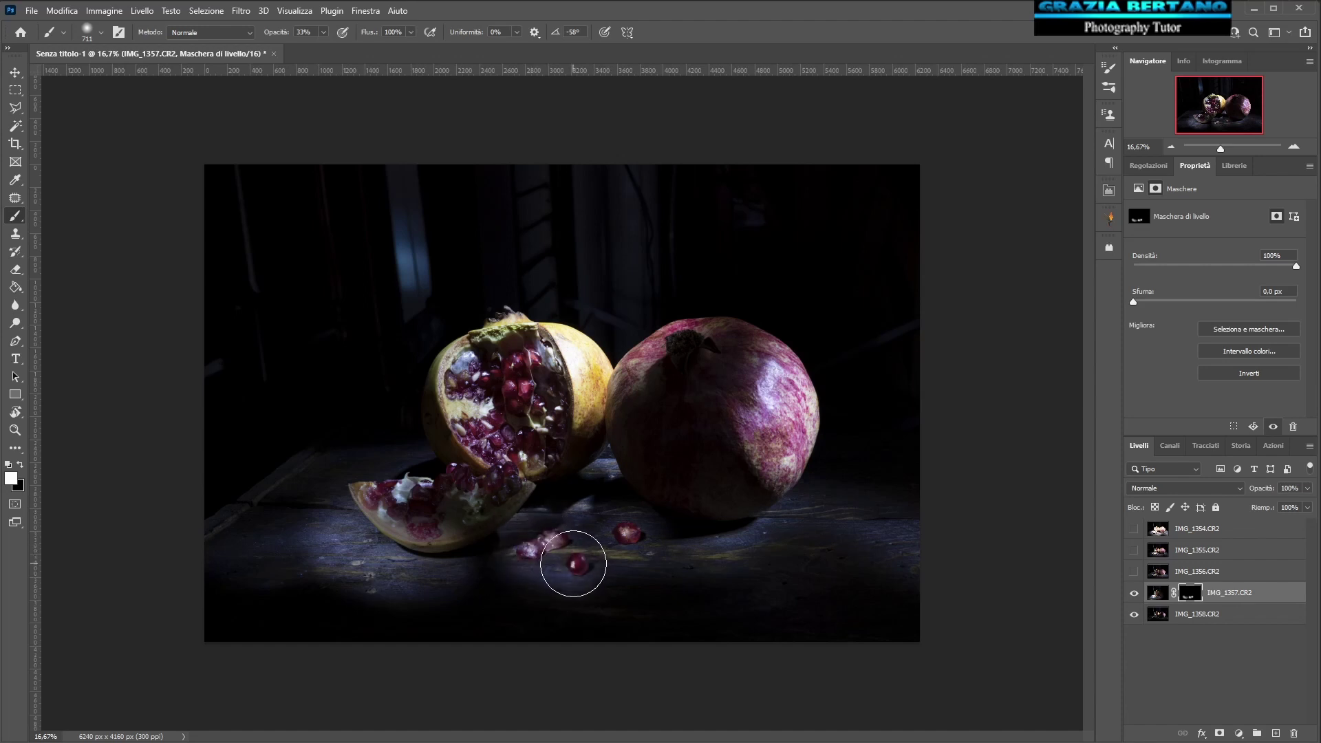
- Paint white over the open pomegranate's seeds, the broken piece and the whole fruit's top
left_click_drag(532, 359, 528, 403)
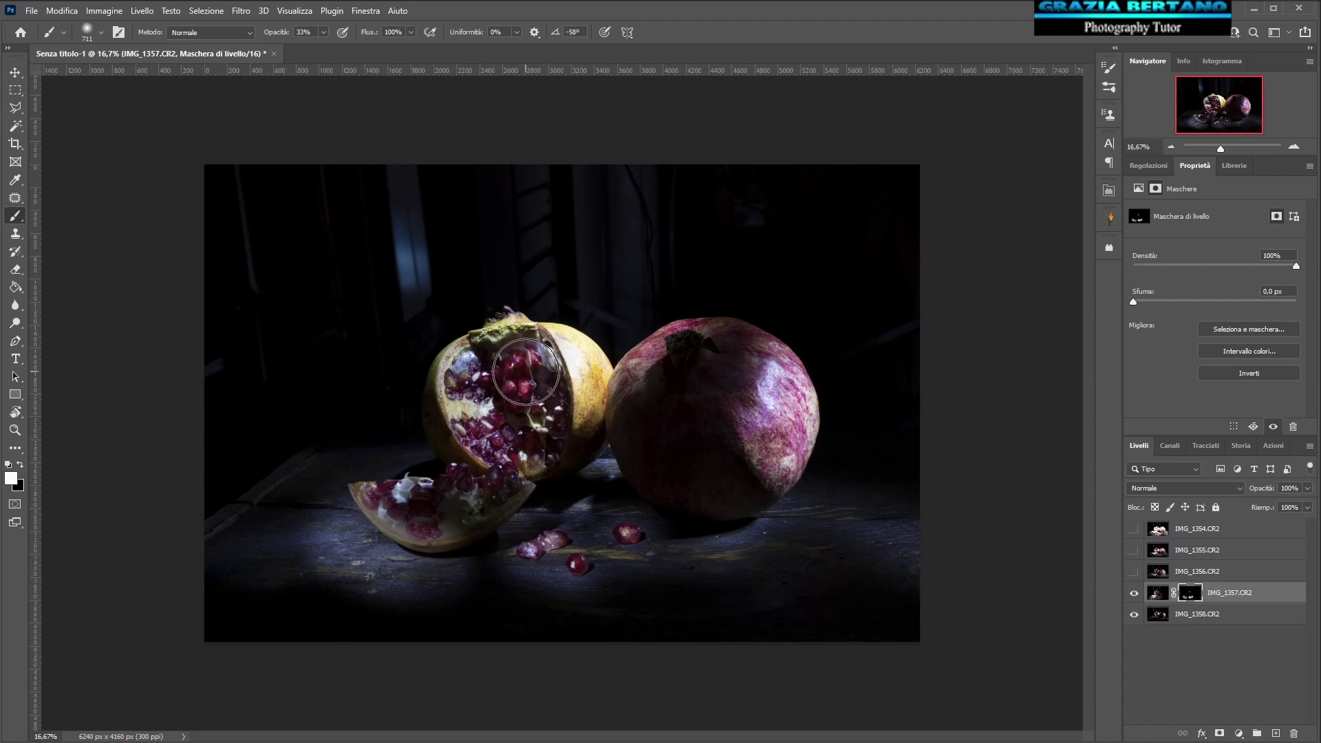
mouse_move(529, 403)
left_mouse_down()
mouse_move(528, 441)
mouse_move(482, 392)
mouse_move(533, 514)
mouse_move(471, 497)
left_mouse_up()
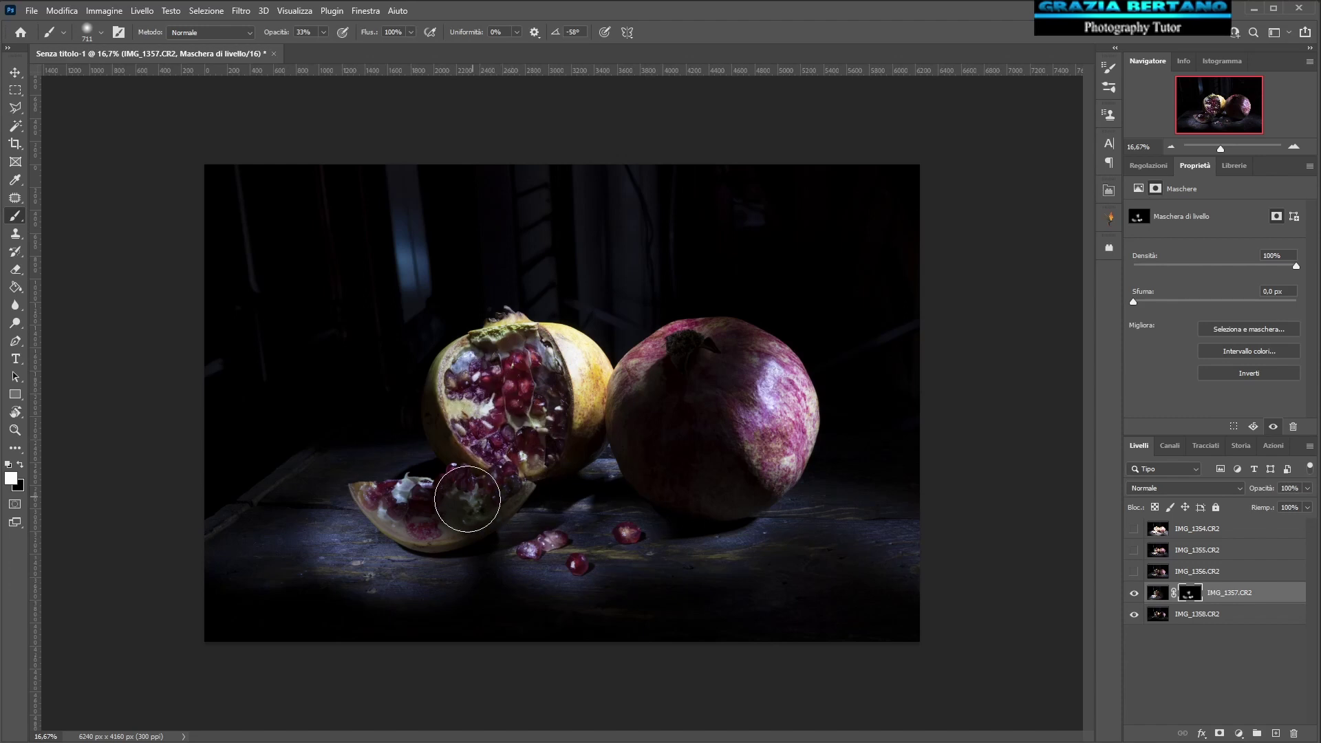
left_click_drag(472, 498, 441, 523)
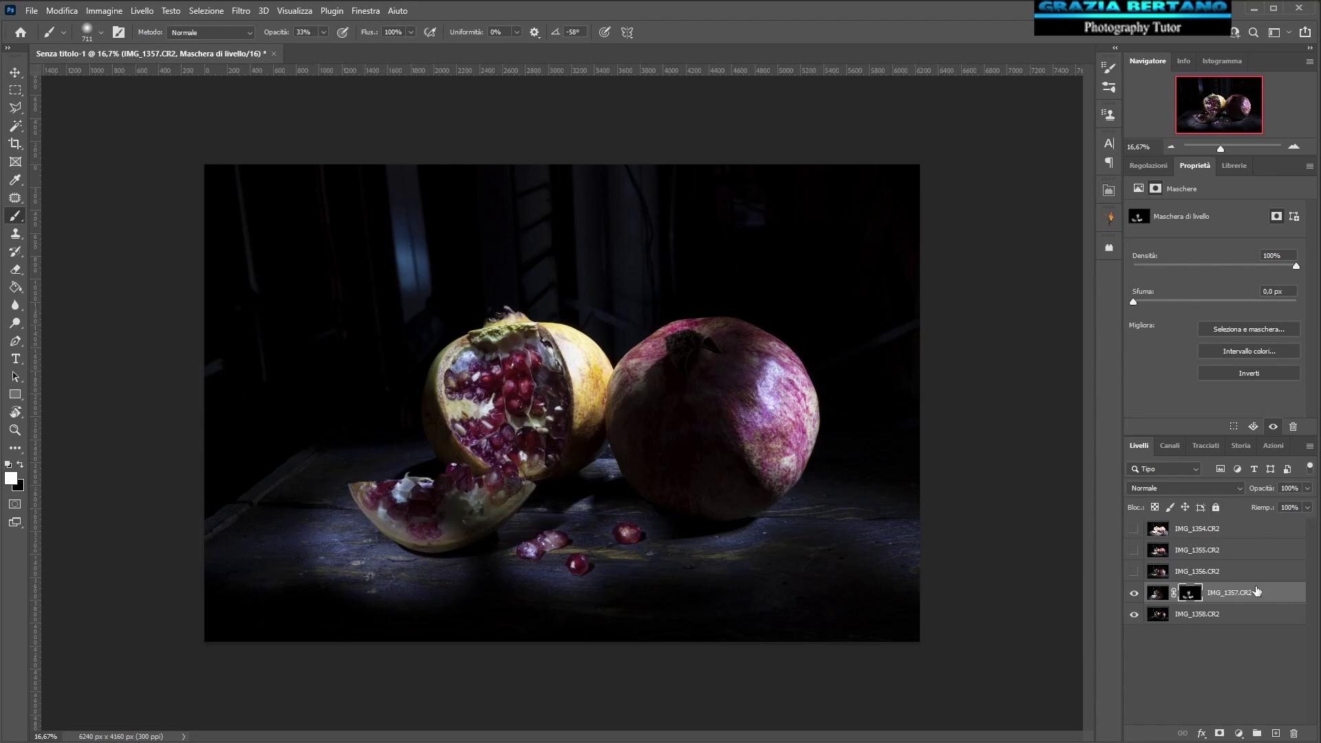
mouse_move(679, 389)
left_mouse_down()
mouse_move(666, 383)
mouse_move(666, 445)
mouse_move(720, 432)
left_mouse_up()
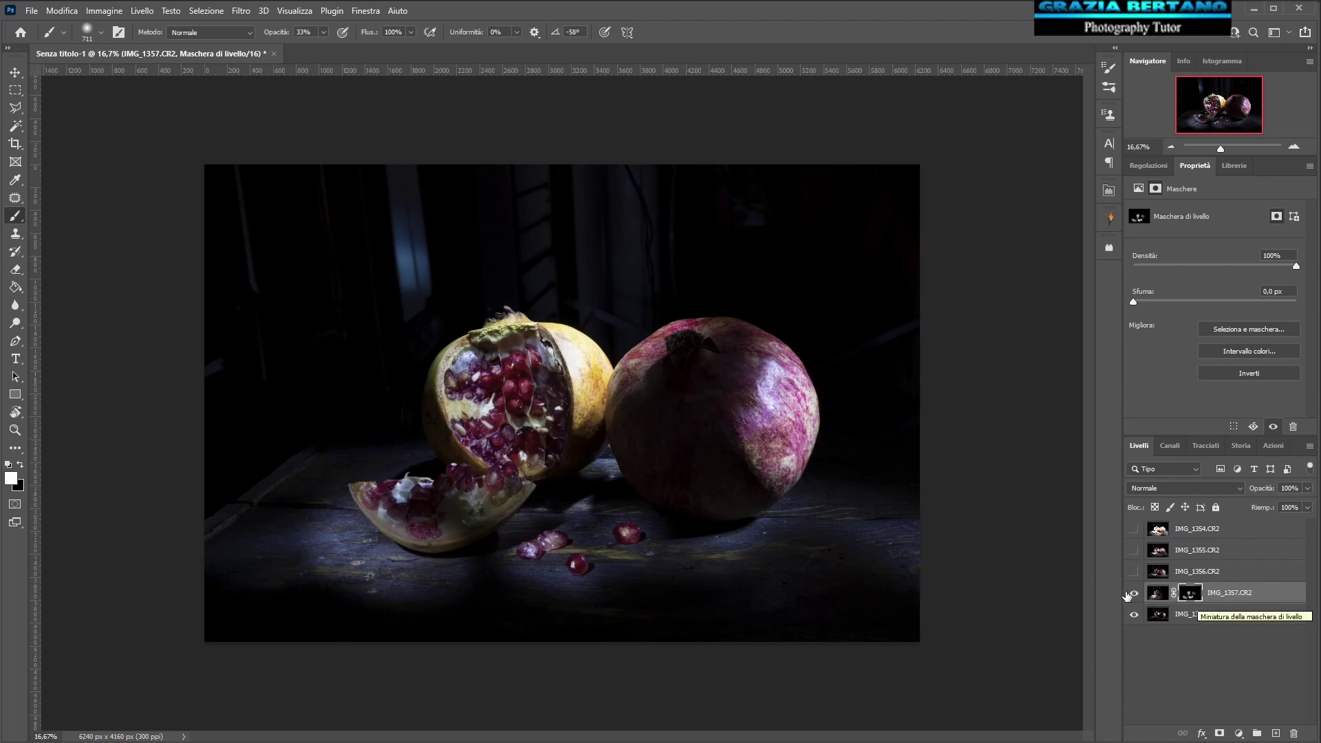
- Compare with the IMG_1357 mask disabled, then paint white over the open fruit's interior and front seeds
left_click(1191, 593, "shift")
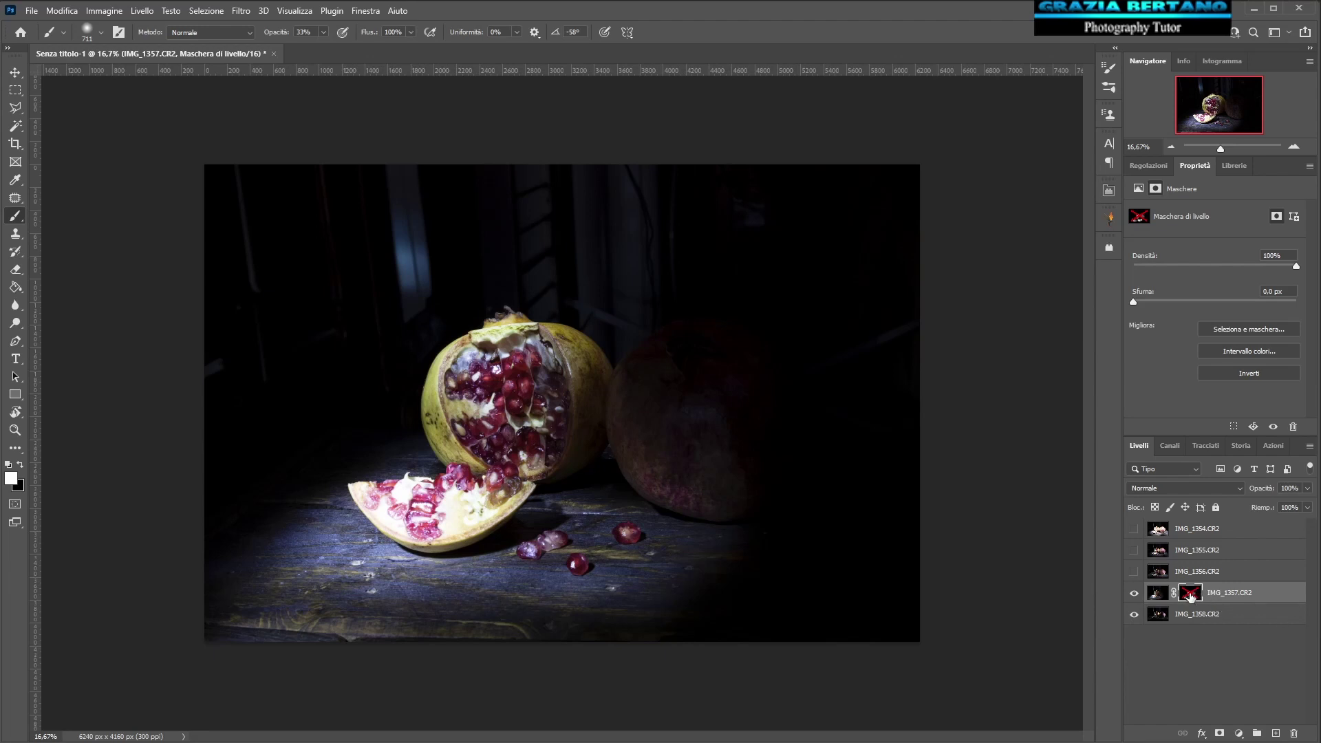
left_click(1190, 596, "shift")
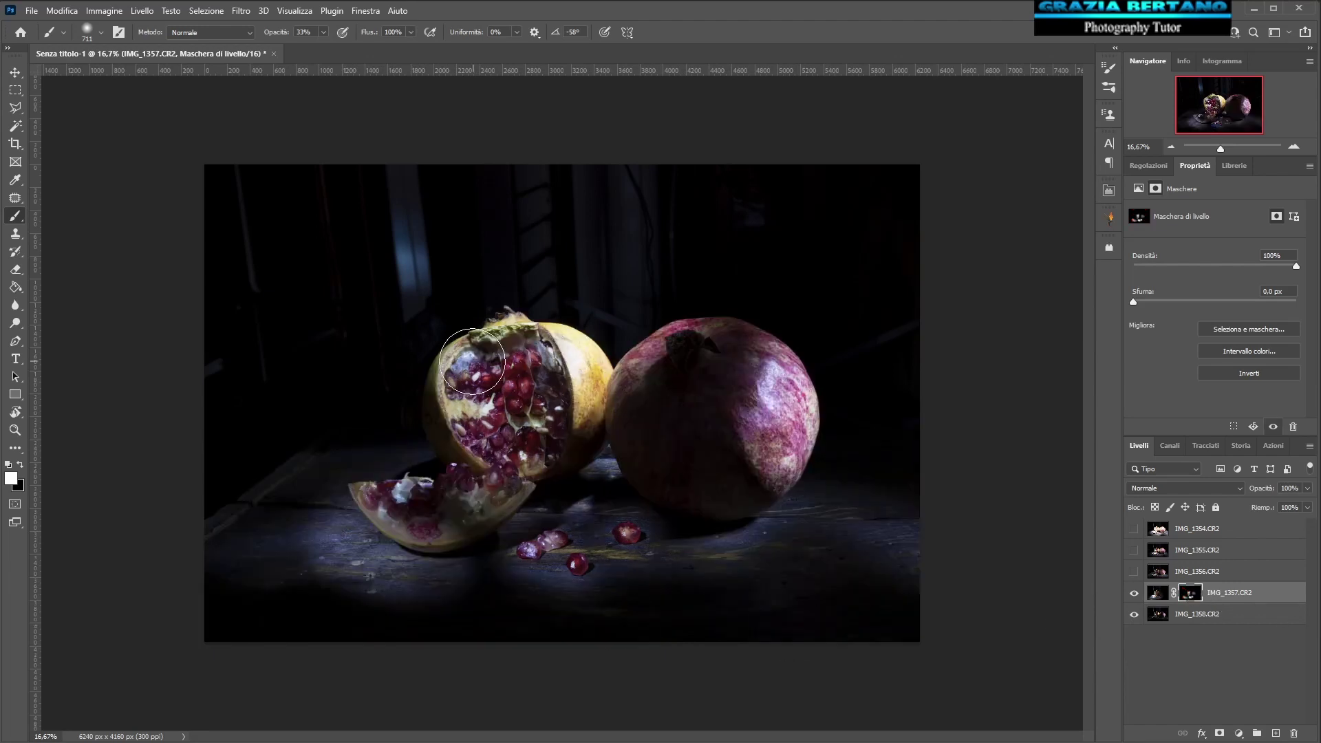
mouse_move(486, 362)
left_mouse_down()
mouse_move(456, 385)
mouse_move(477, 446)
left_mouse_up()
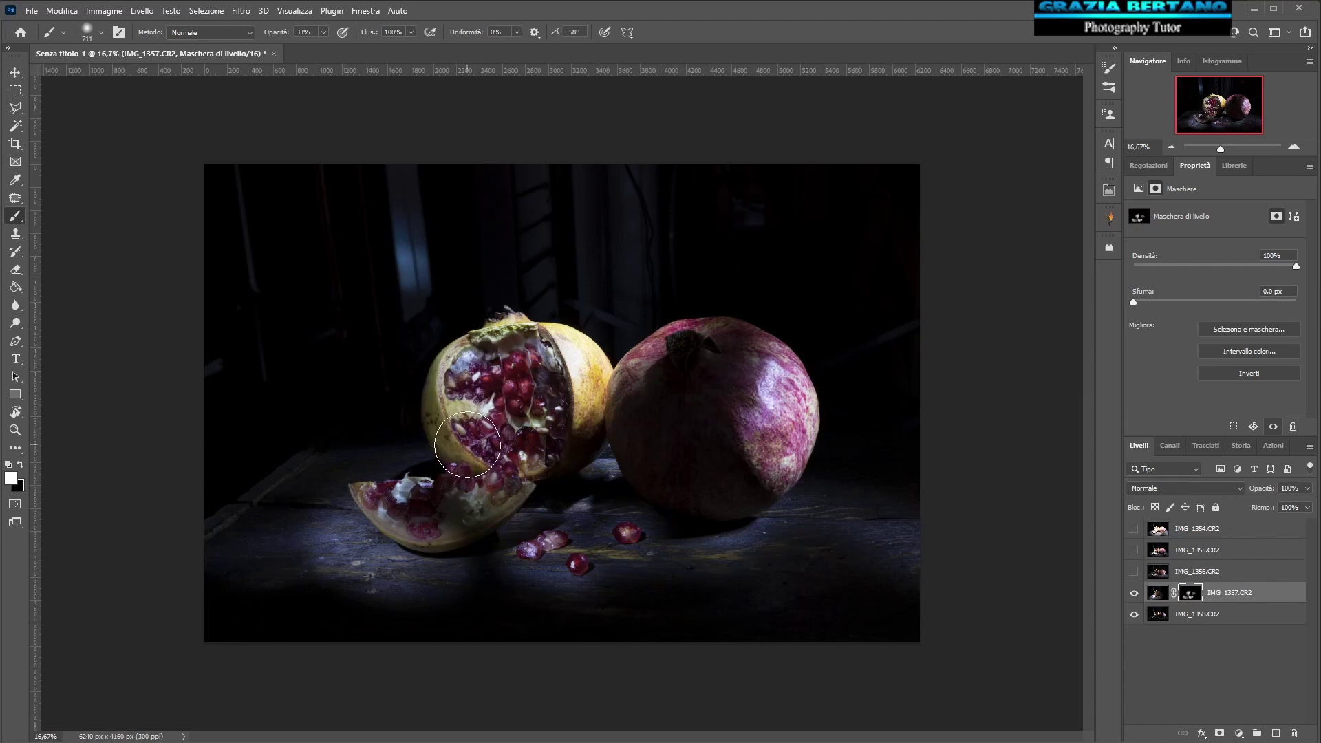
mouse_move(477, 445)
left_mouse_down()
mouse_move(488, 353)
mouse_move(457, 427)
mouse_move(482, 448)
mouse_move(561, 347)
mouse_move(571, 419)
mouse_move(552, 354)
mouse_move(565, 393)
left_mouse_up()
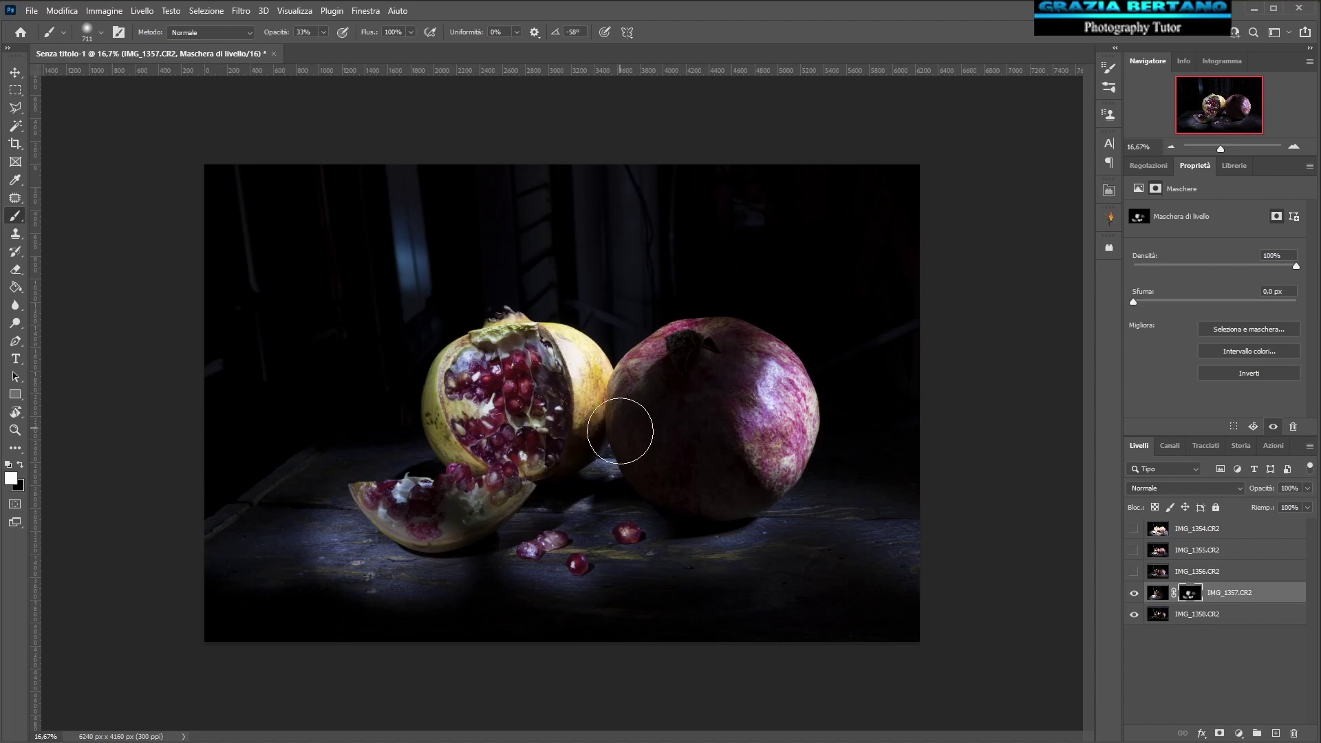
mouse_move(627, 508)
left_mouse_down()
mouse_move(540, 554)
mouse_move(574, 562)
left_mouse_up()
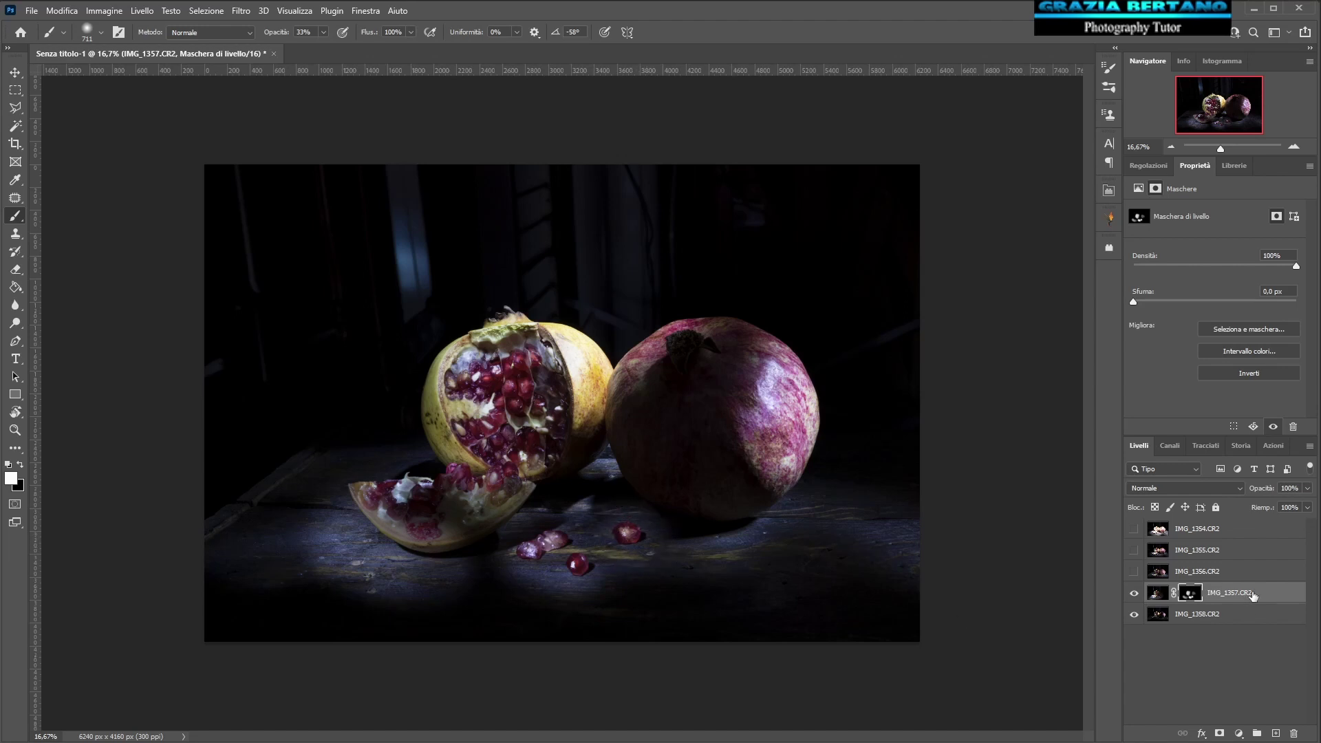
- View the IMG_1357 mask alone, then show and select the IMG_1356.CR2 layer
left_click(1192, 596, "alt")
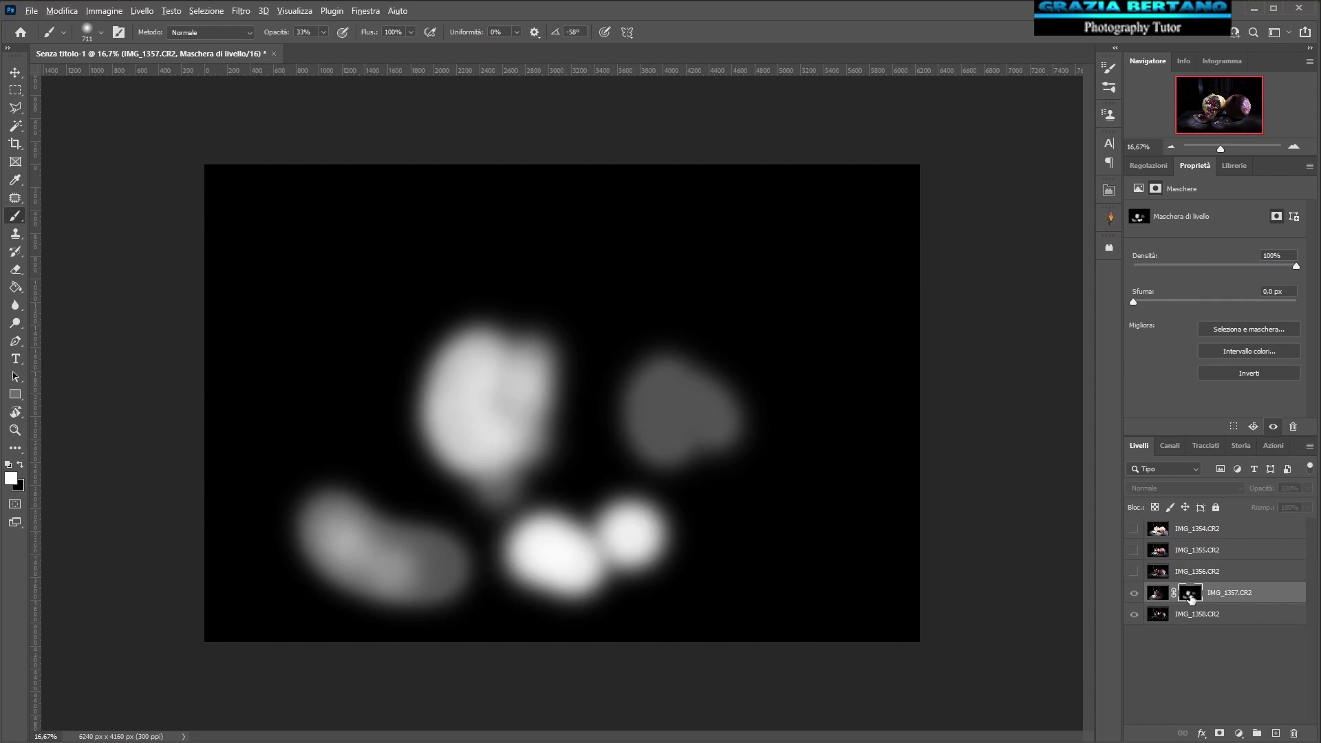
left_click(1191, 597, "alt")
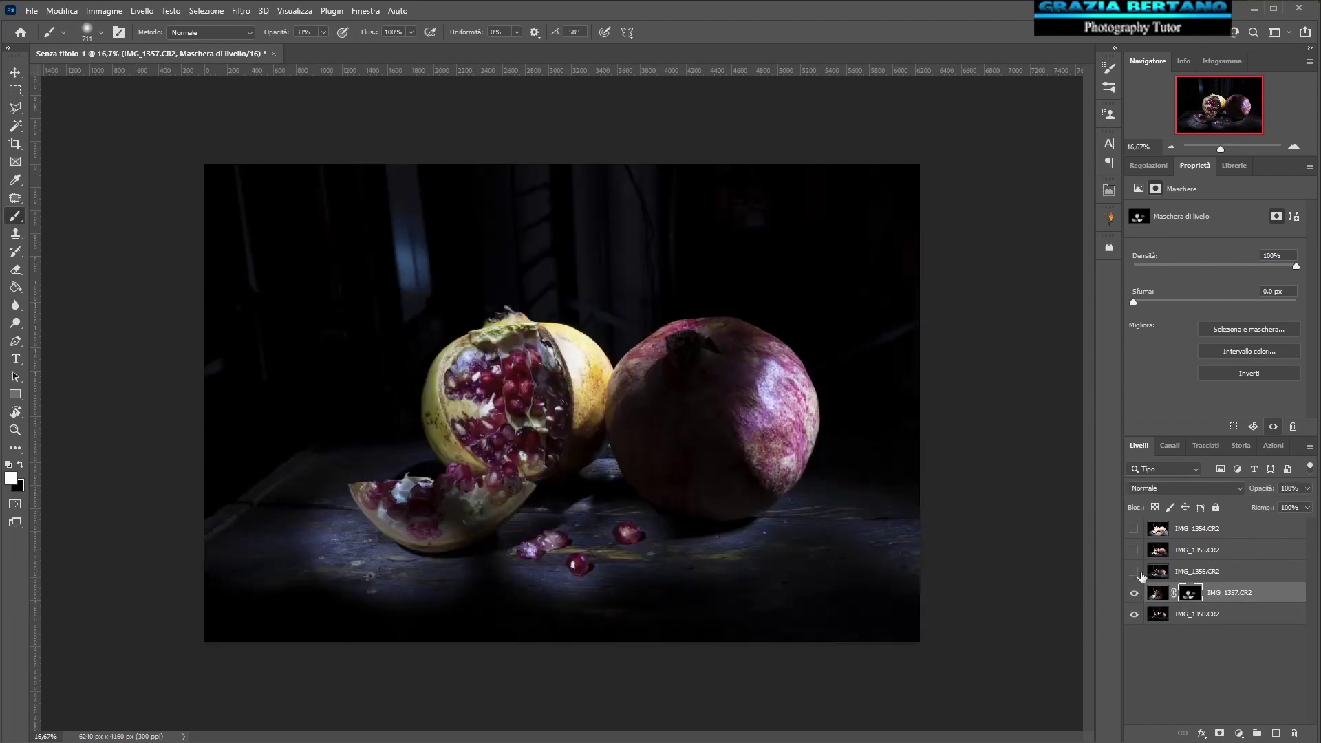
left_click(1134, 573)
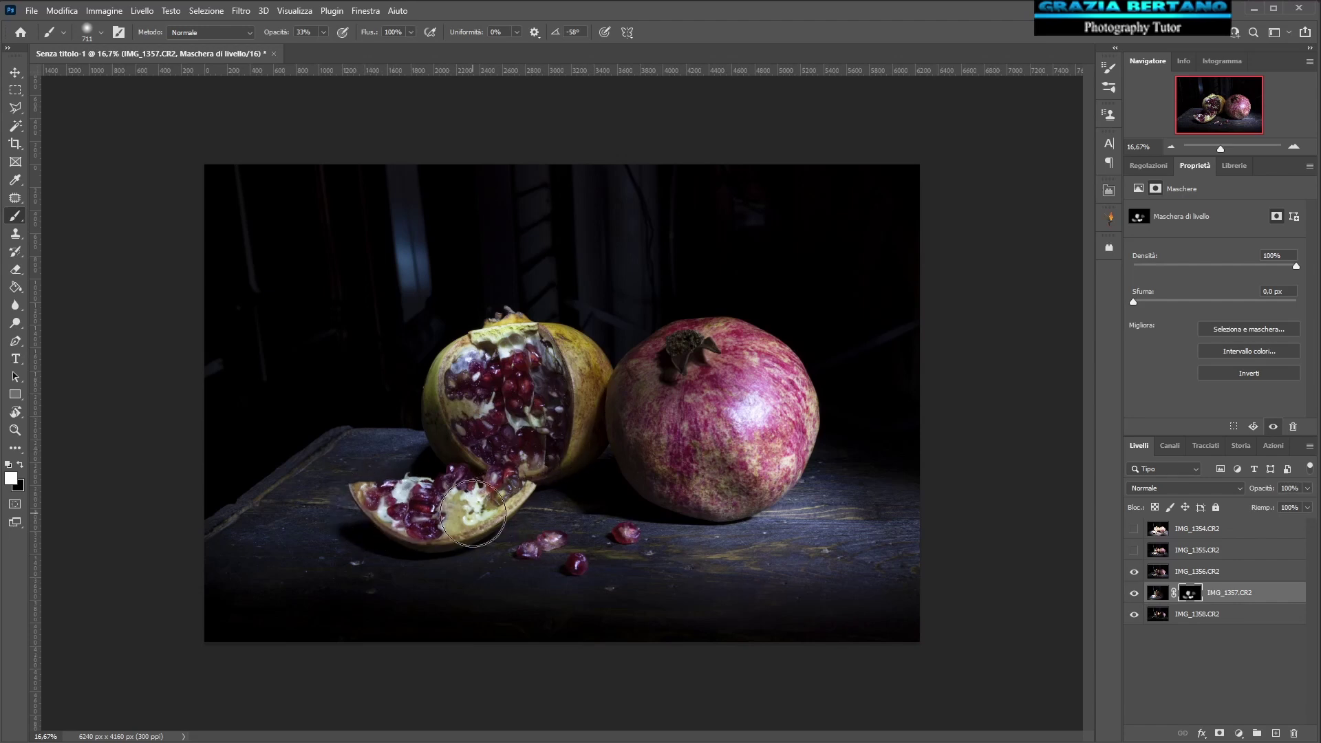
left_click(1196, 577)
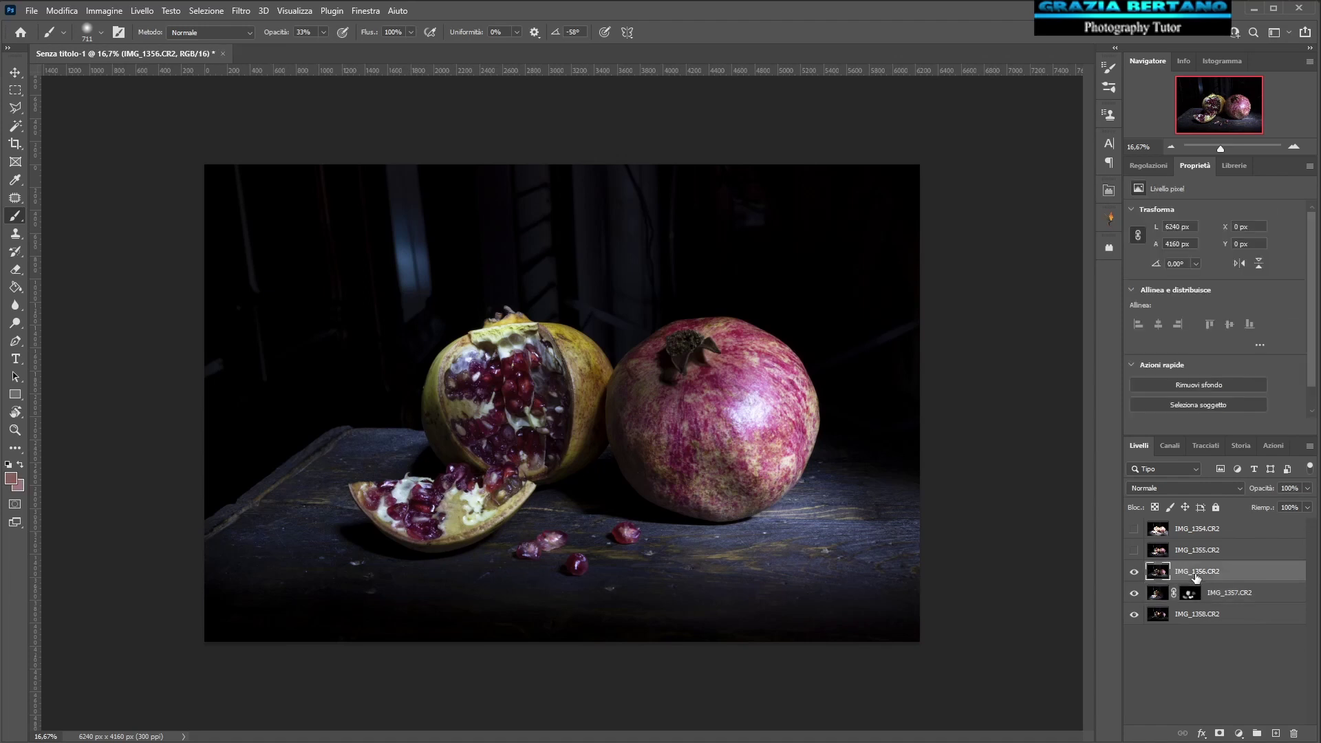
- Give IMG_1356.CR2 a black mask and paint it back over both pomegranates and the loose seeds
left_click(1218, 733, "alt")
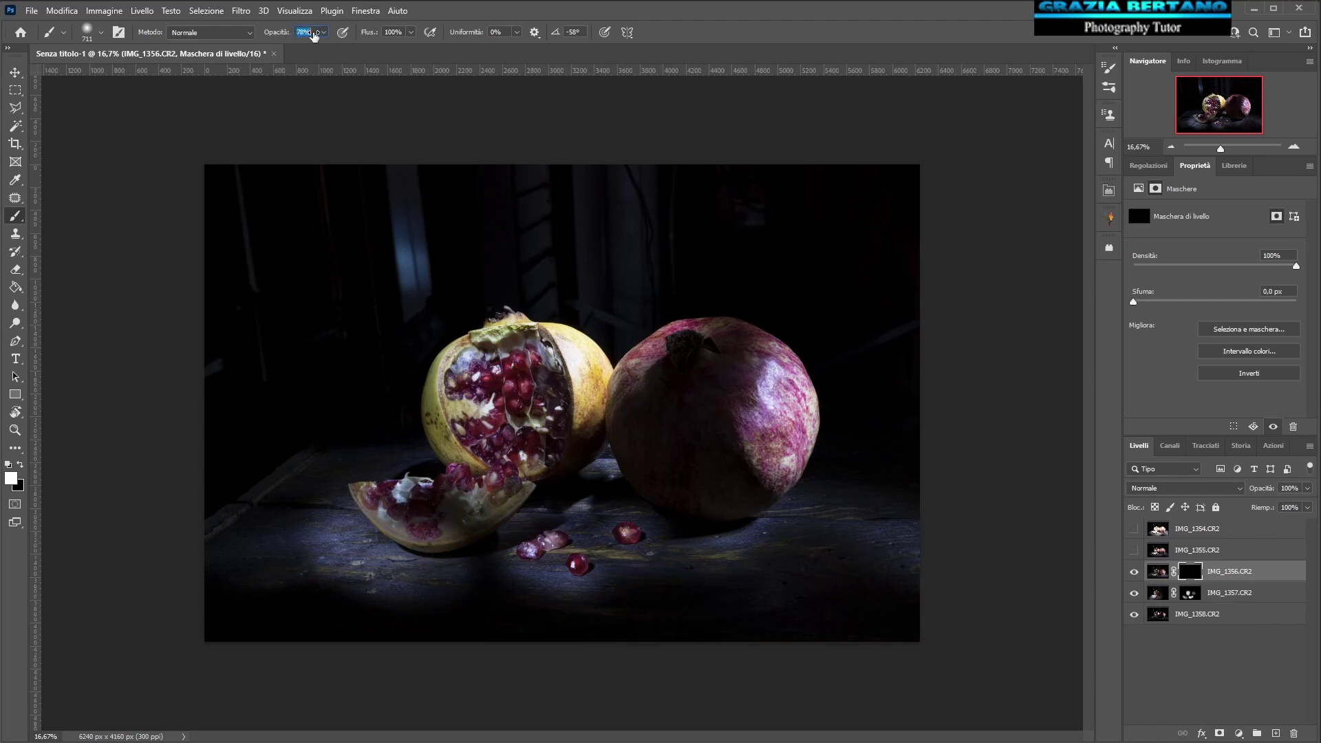
type("83")
mouse_move(722, 384)
left_mouse_down()
mouse_move(706, 364)
mouse_move(673, 369)
mouse_move(643, 413)
mouse_move(681, 481)
mouse_move(718, 448)
mouse_move(752, 444)
mouse_move(763, 413)
mouse_move(760, 358)
mouse_move(685, 361)
left_mouse_up()
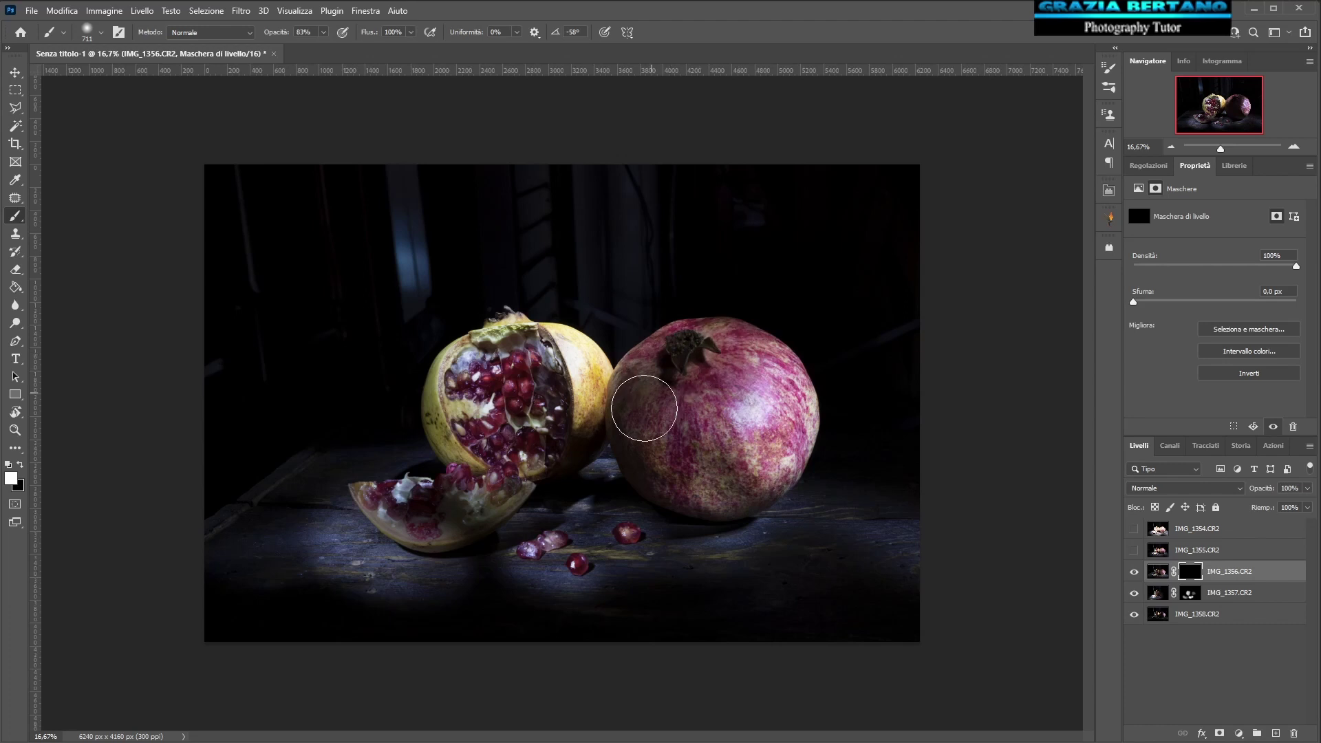
mouse_move(541, 409)
left_mouse_down()
mouse_move(546, 441)
mouse_move(545, 402)
mouse_move(510, 354)
mouse_move(544, 440)
mouse_move(530, 447)
mouse_move(543, 448)
left_mouse_up()
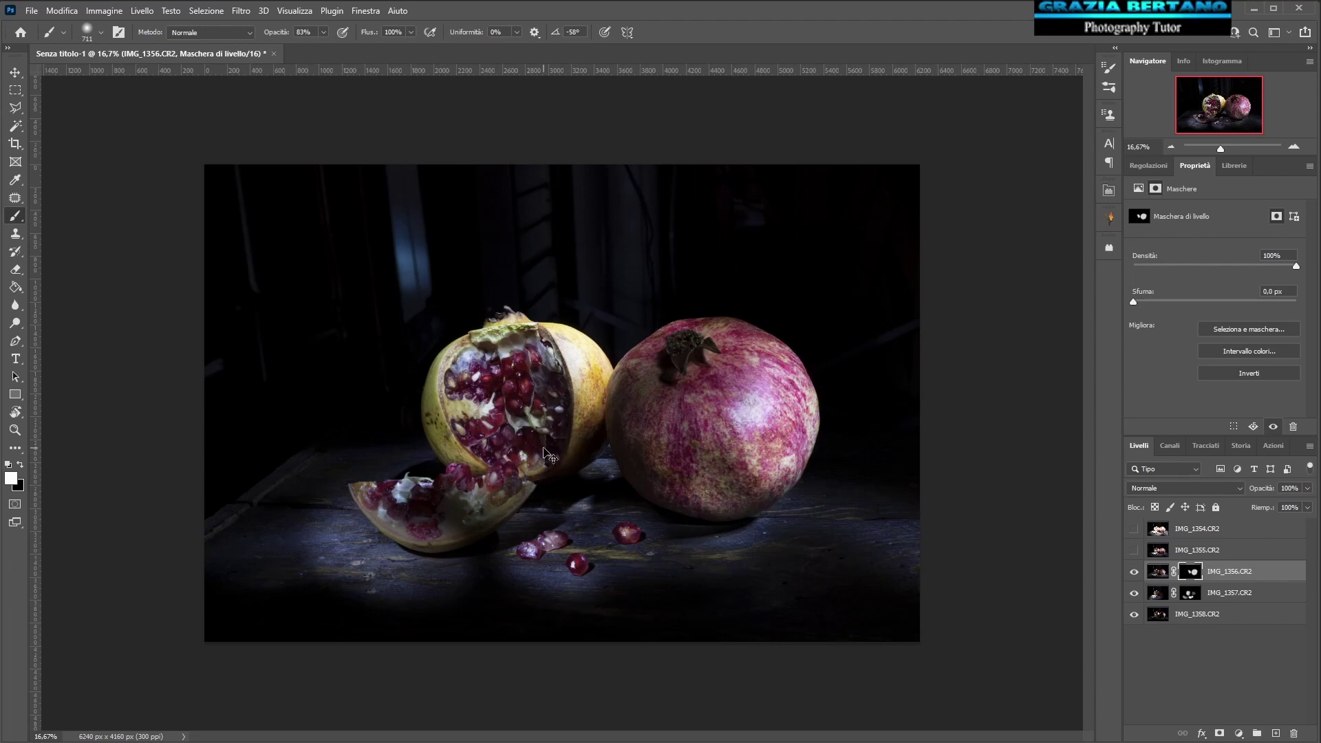
mouse_move(596, 535)
left_mouse_down()
mouse_move(525, 552)
mouse_move(548, 551)
mouse_move(531, 552)
mouse_move(542, 551)
mouse_move(530, 575)
mouse_move(567, 546)
left_mouse_up()
mouse_move(463, 501)
left_mouse_down()
mouse_move(386, 505)
mouse_move(399, 504)
left_mouse_up()
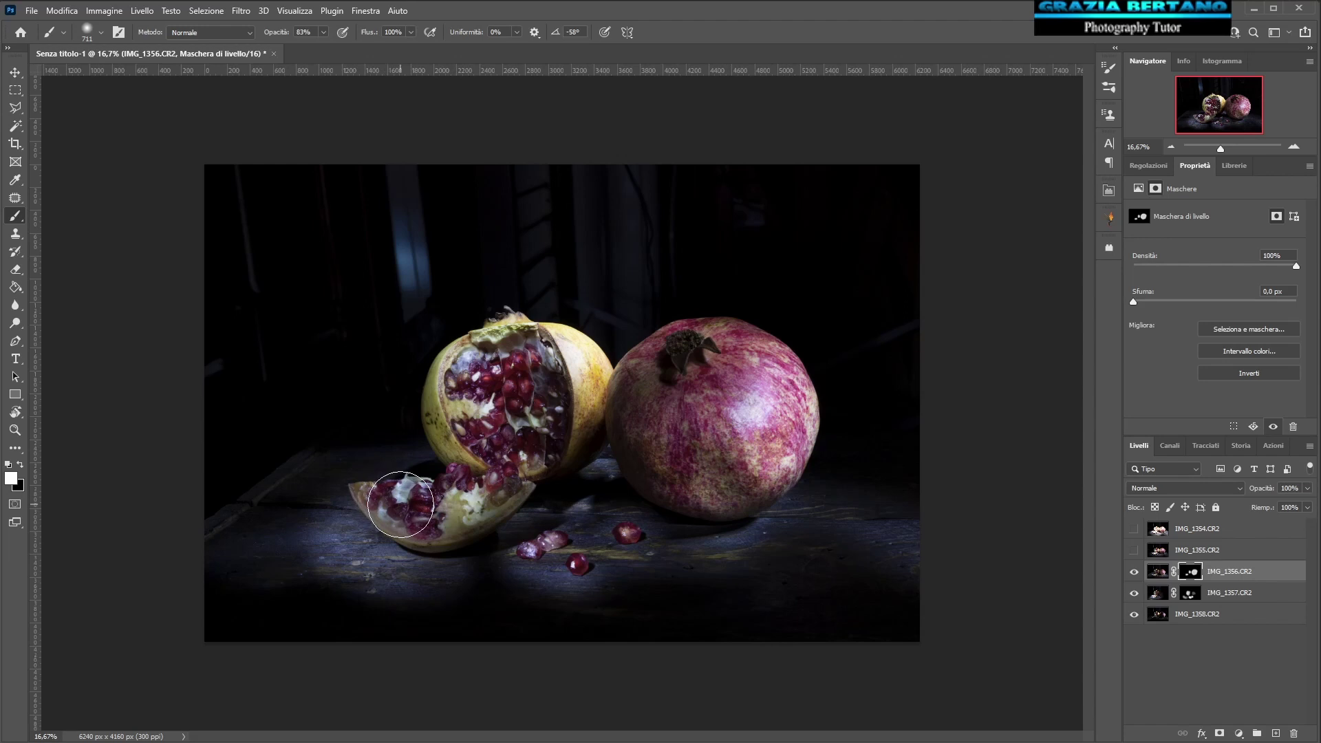
- With a 423 px brush, reveal the broken piece's seeds and cut edge, then show and select IMG_1355.CR2
right_click(400, 504, "alt")
mouse_move(382, 513)
left_mouse_down()
mouse_move(372, 492)
mouse_move(417, 523)
mouse_move(506, 492)
mouse_move(457, 491)
mouse_move(416, 511)
left_mouse_up()
mouse_move(585, 421)
left_mouse_down()
mouse_move(576, 440)
mouse_move(586, 396)
mouse_move(564, 351)
left_mouse_up()
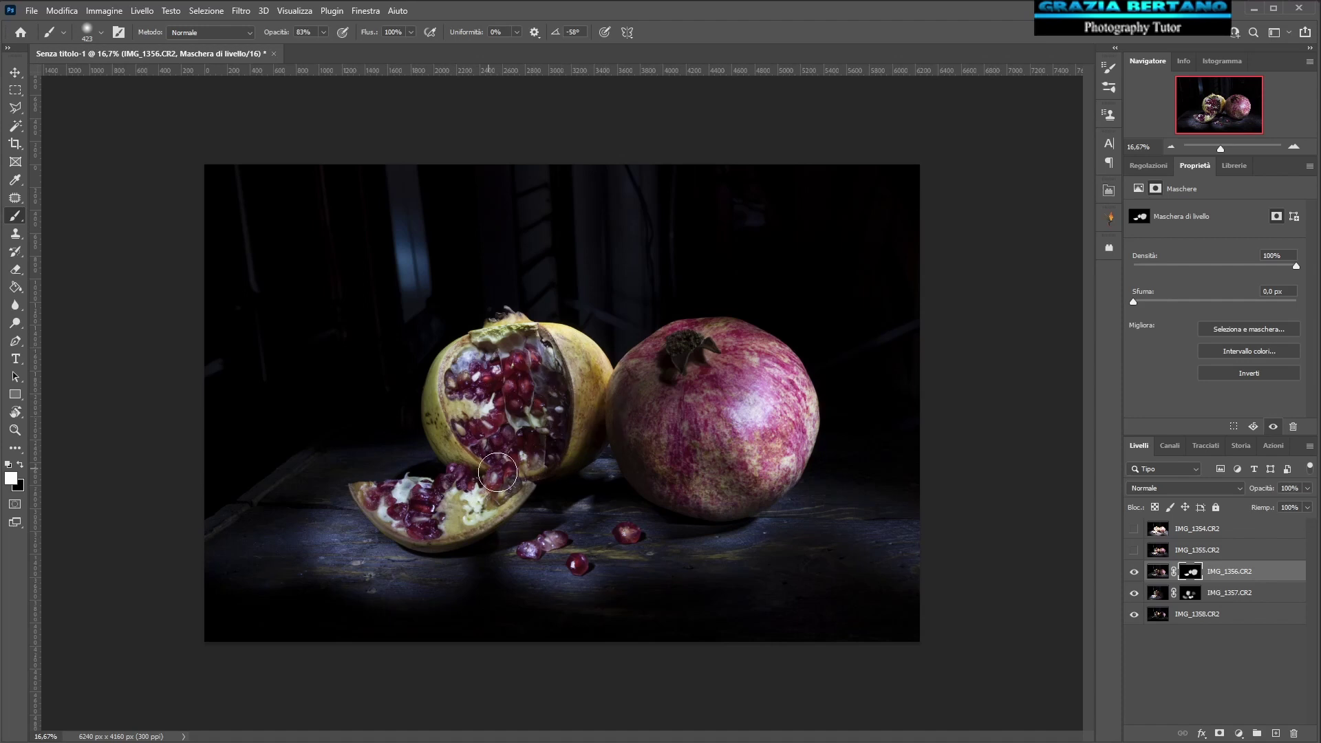
left_click(1133, 551)
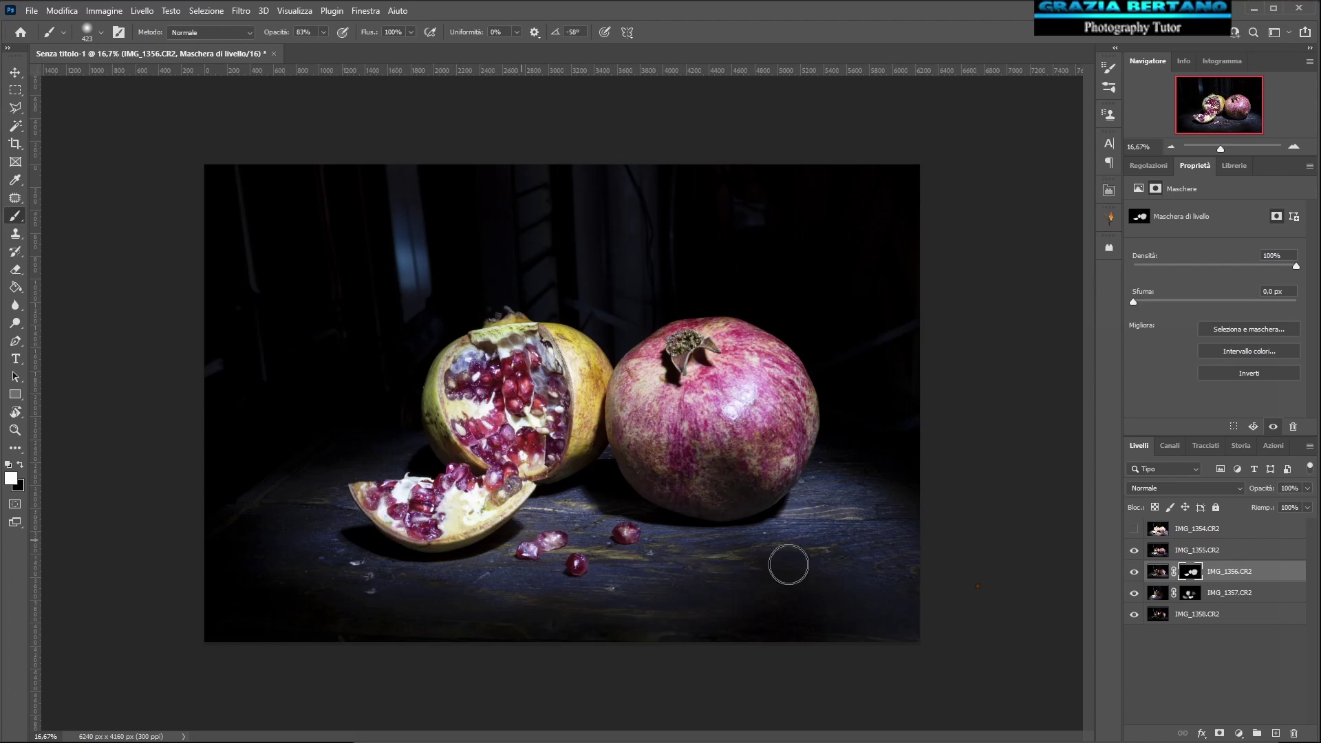
left_click(1189, 554)
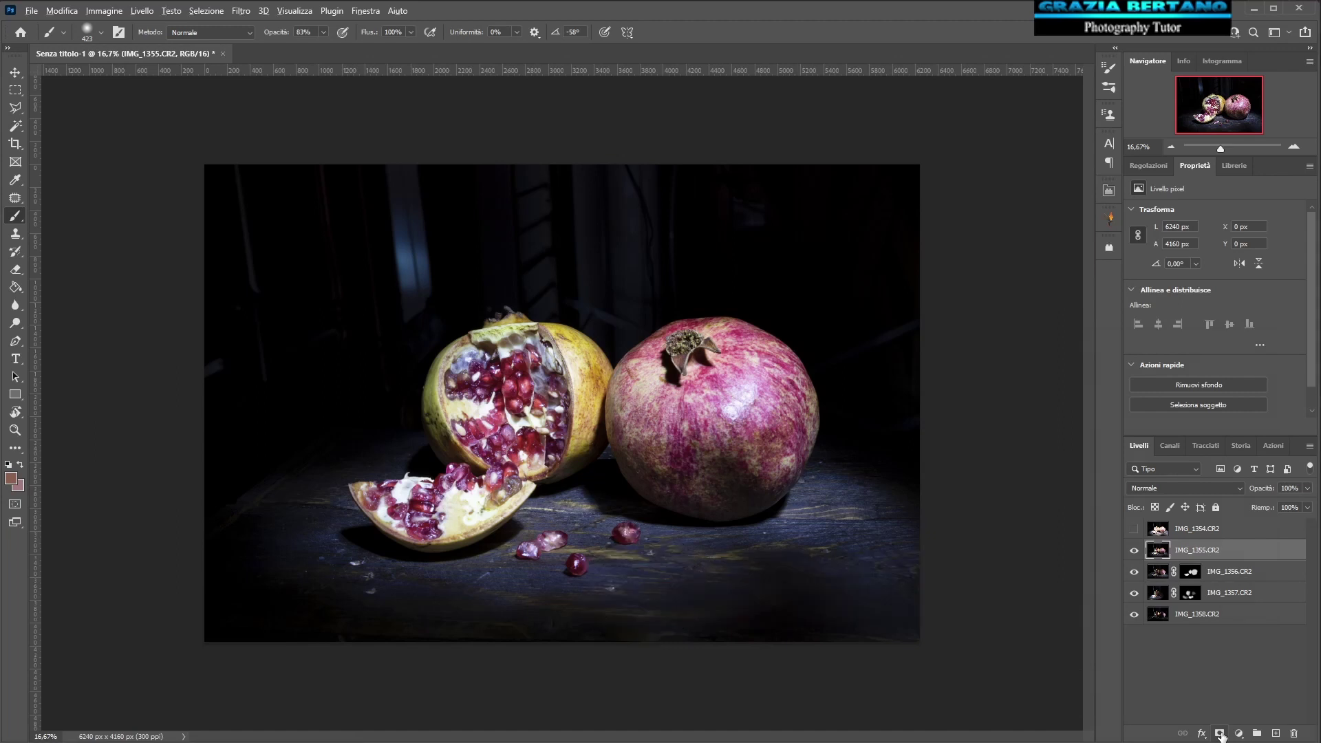
- Give IMG_1355.CR2 a black mask and paint it back across the whole pomegranate, correcting with black
left_click(1220, 733, "alt")
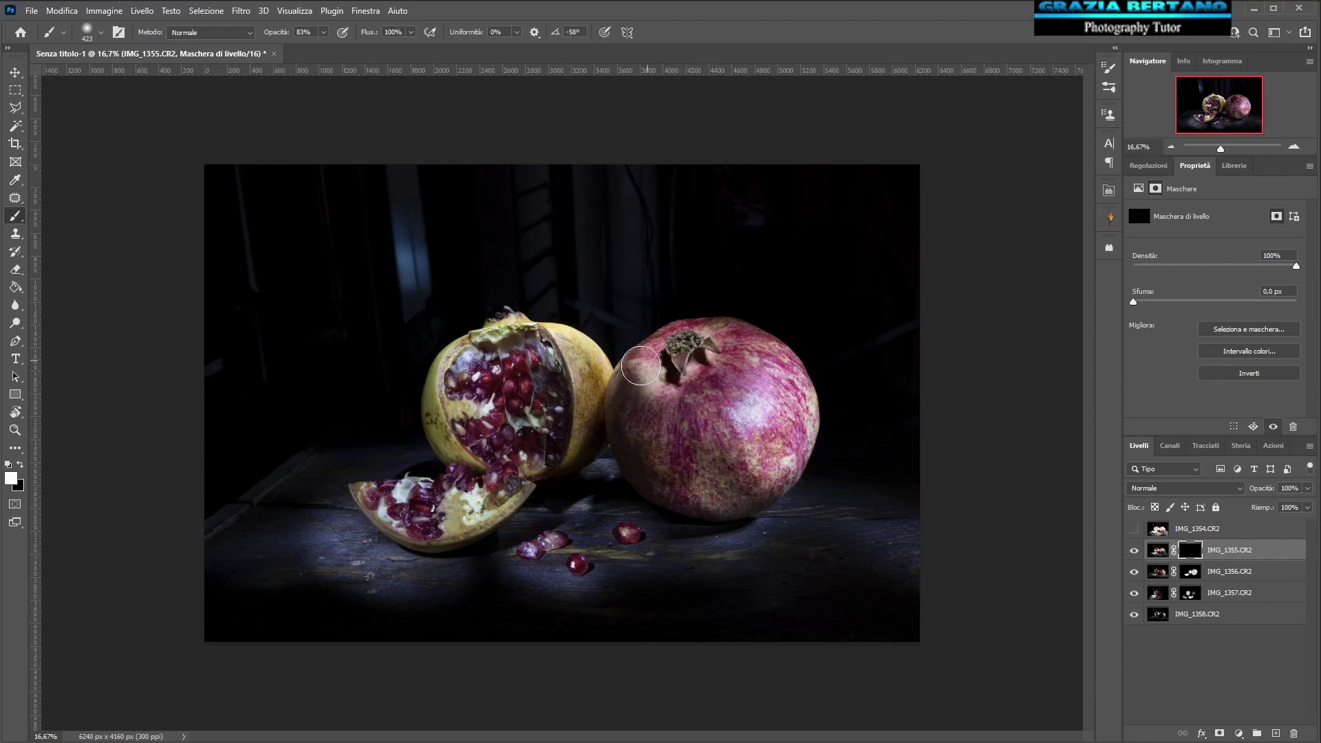
mouse_move(636, 433)
left_mouse_down()
mouse_move(725, 381)
mouse_move(721, 336)
mouse_move(758, 445)
mouse_move(802, 437)
left_mouse_up()
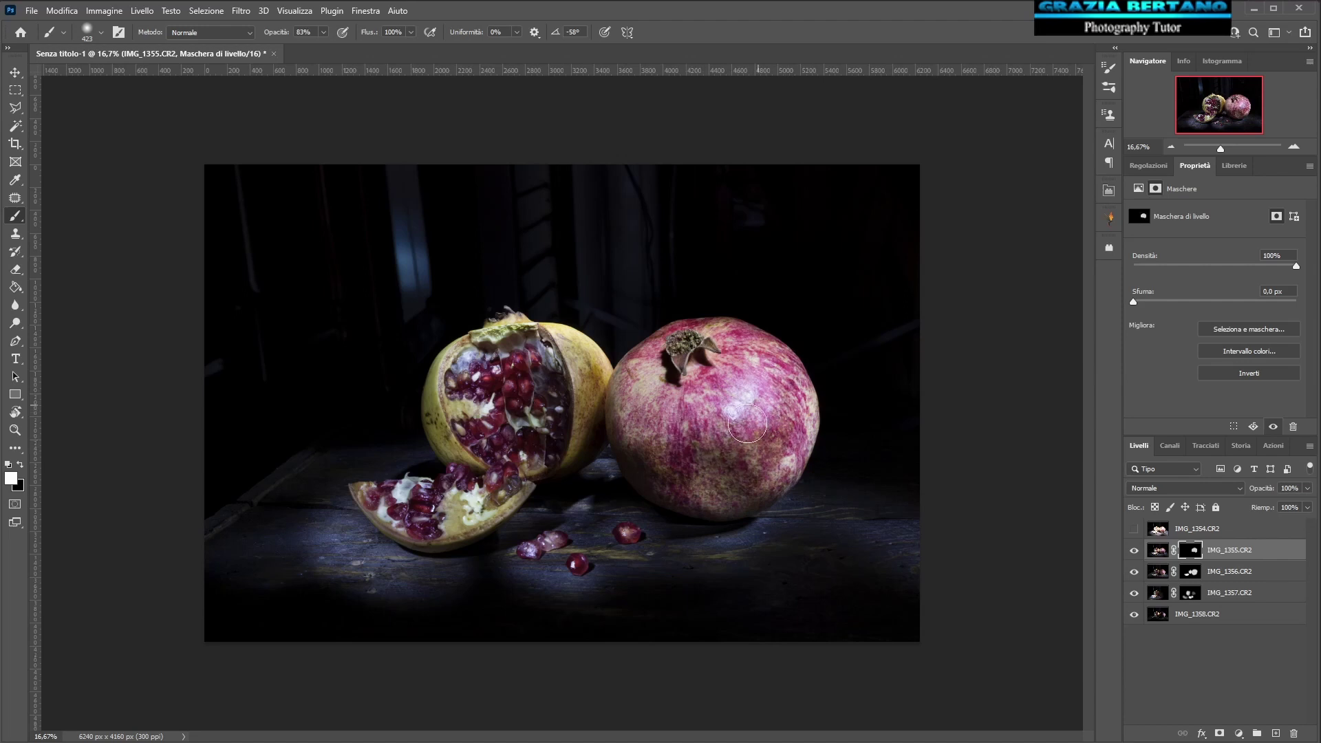
key("x")
left_click_drag(775, 439, 667, 460)
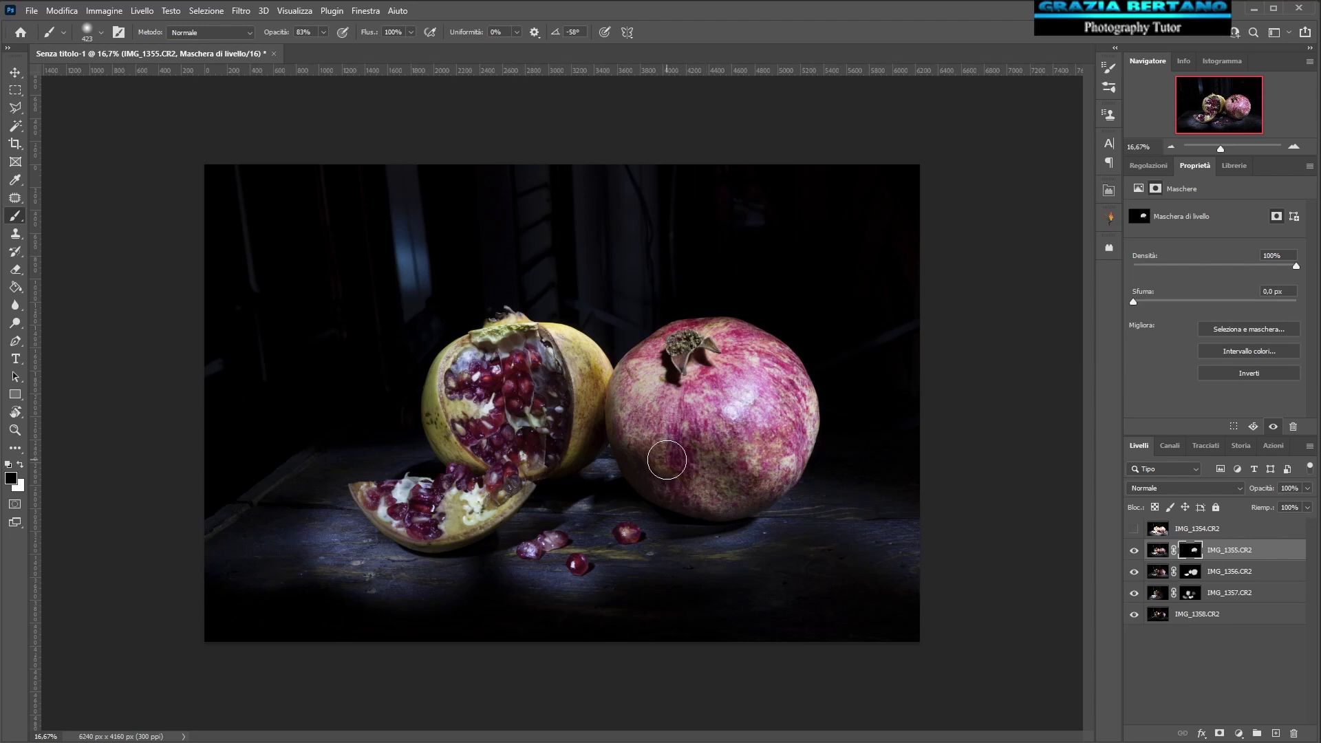
key("x")
mouse_move(678, 471)
left_mouse_down()
mouse_move(627, 419)
mouse_move(663, 472)
mouse_move(624, 375)
left_mouse_up()
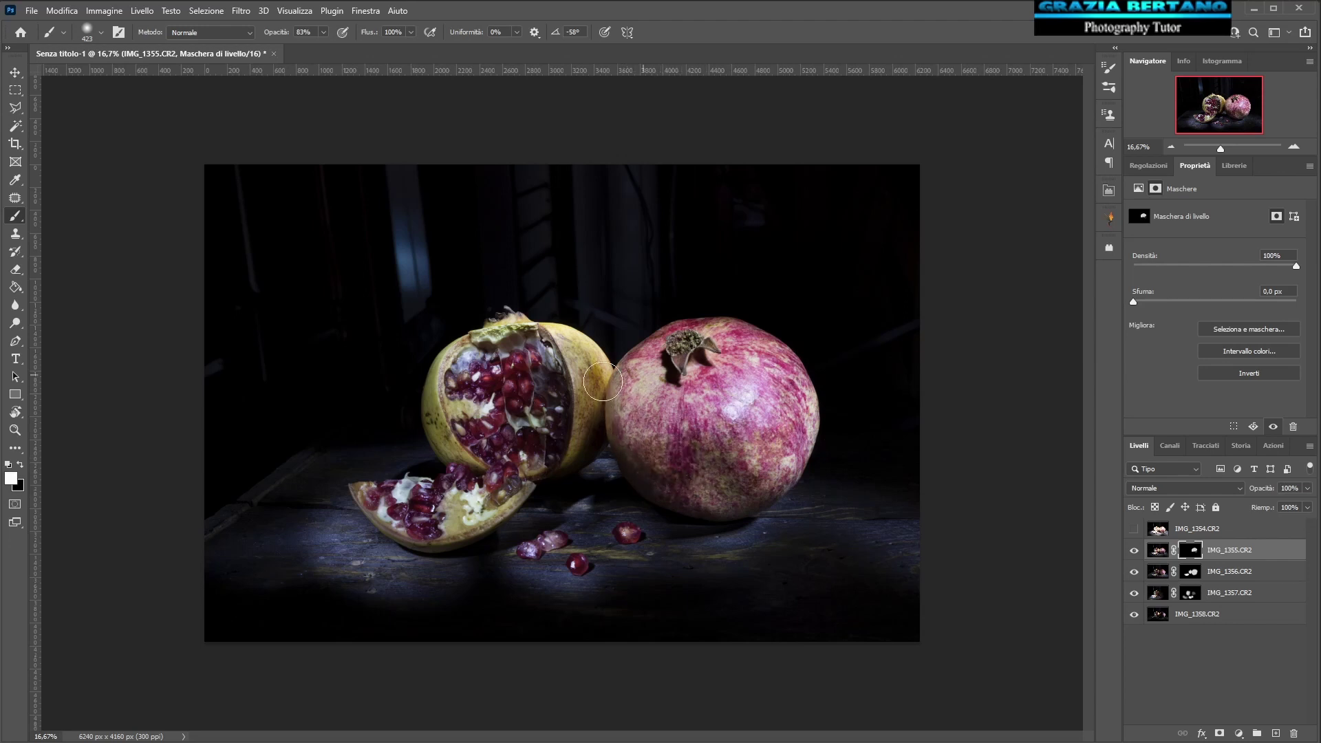
- Reveal the open fruit's edge and stem top, undoing the seed strokes and hiding one loose seed
mouse_move(555, 344)
left_mouse_down()
mouse_move(576, 359)
mouse_move(584, 399)
mouse_move(545, 449)
left_mouse_up()
mouse_move(537, 342)
left_mouse_down()
mouse_move(561, 403)
mouse_move(505, 329)
mouse_move(474, 342)
mouse_move(456, 396)
mouse_move(446, 375)
mouse_move(454, 434)
mouse_move(486, 467)
left_mouse_up()
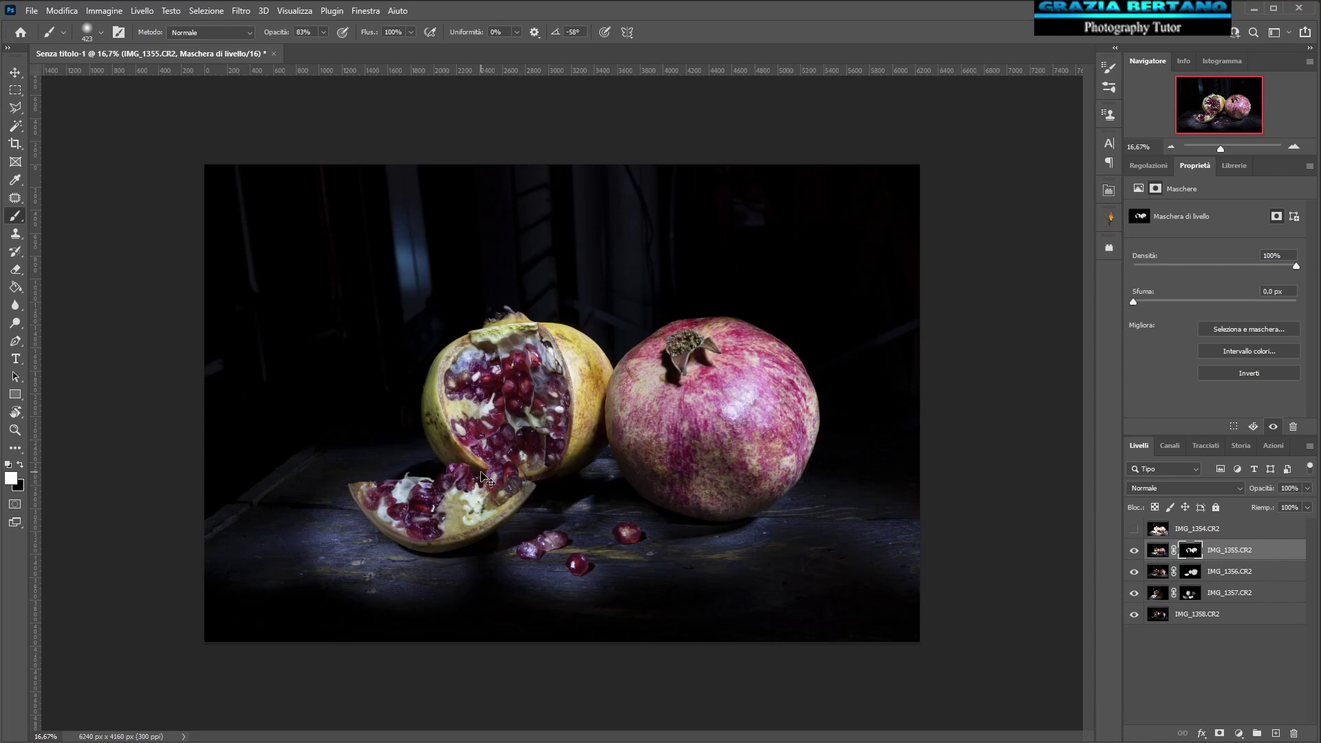
key("ctrl+z")
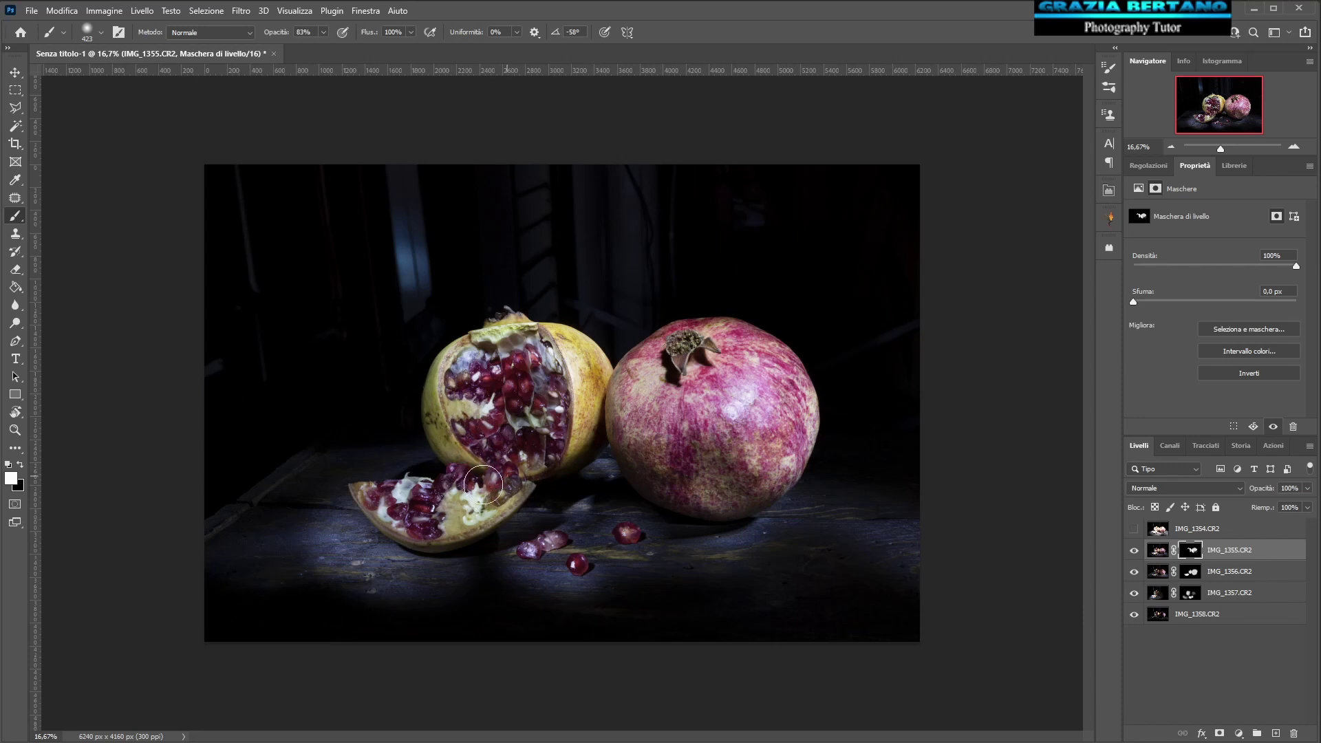
mouse_move(373, 495)
left_mouse_down()
mouse_move(495, 486)
mouse_move(438, 512)
left_mouse_up()
key("ctrl+z")
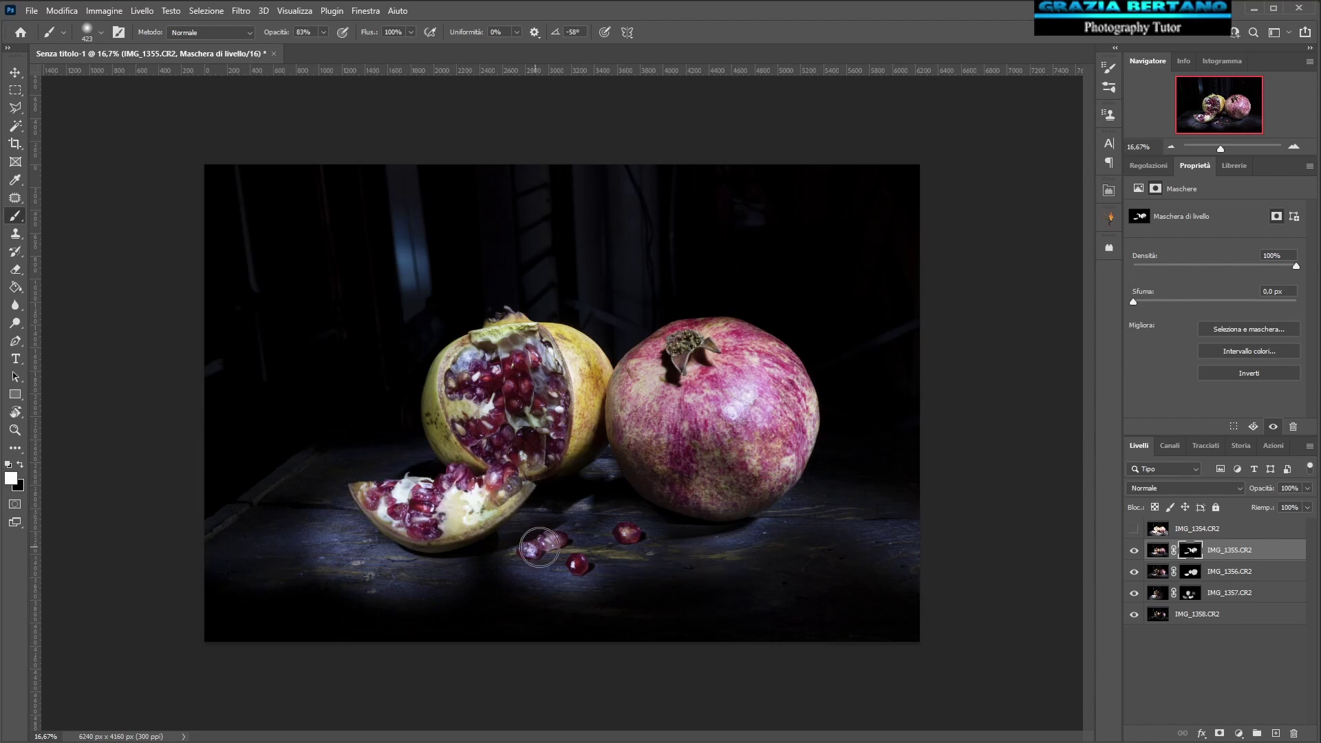
key("ctrl+z")
left_click(528, 554)
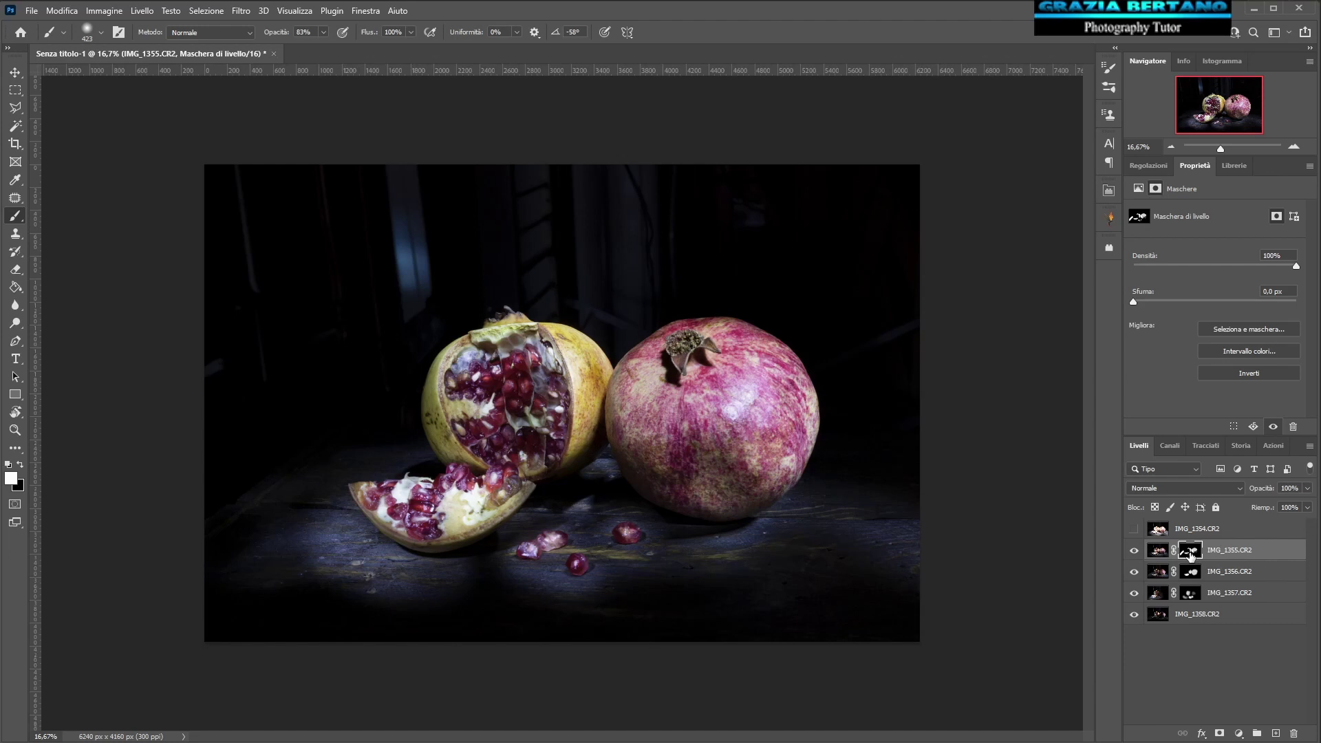
- Compare with the IMG_1355 mask disabled, then brighten the floor left and right of the pomegranates
left_click(1191, 556, "shift")
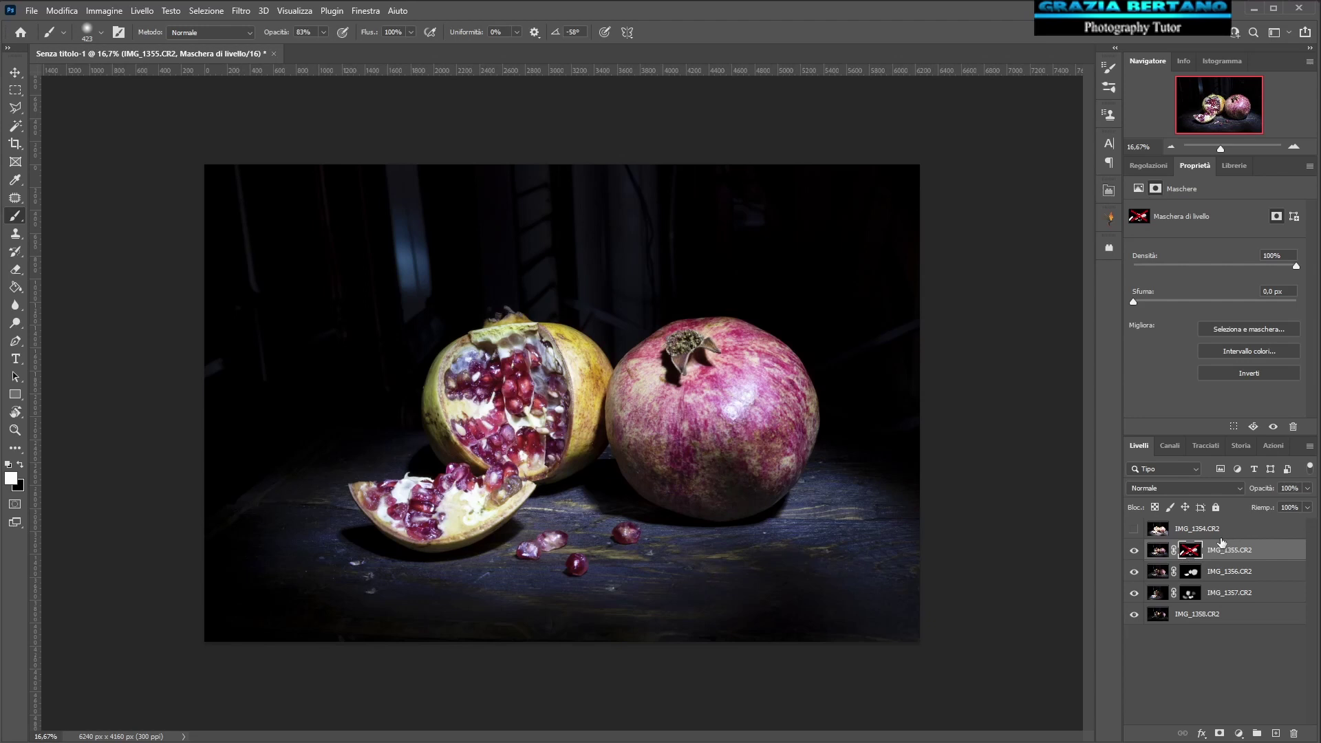
left_click(1190, 555, "shift")
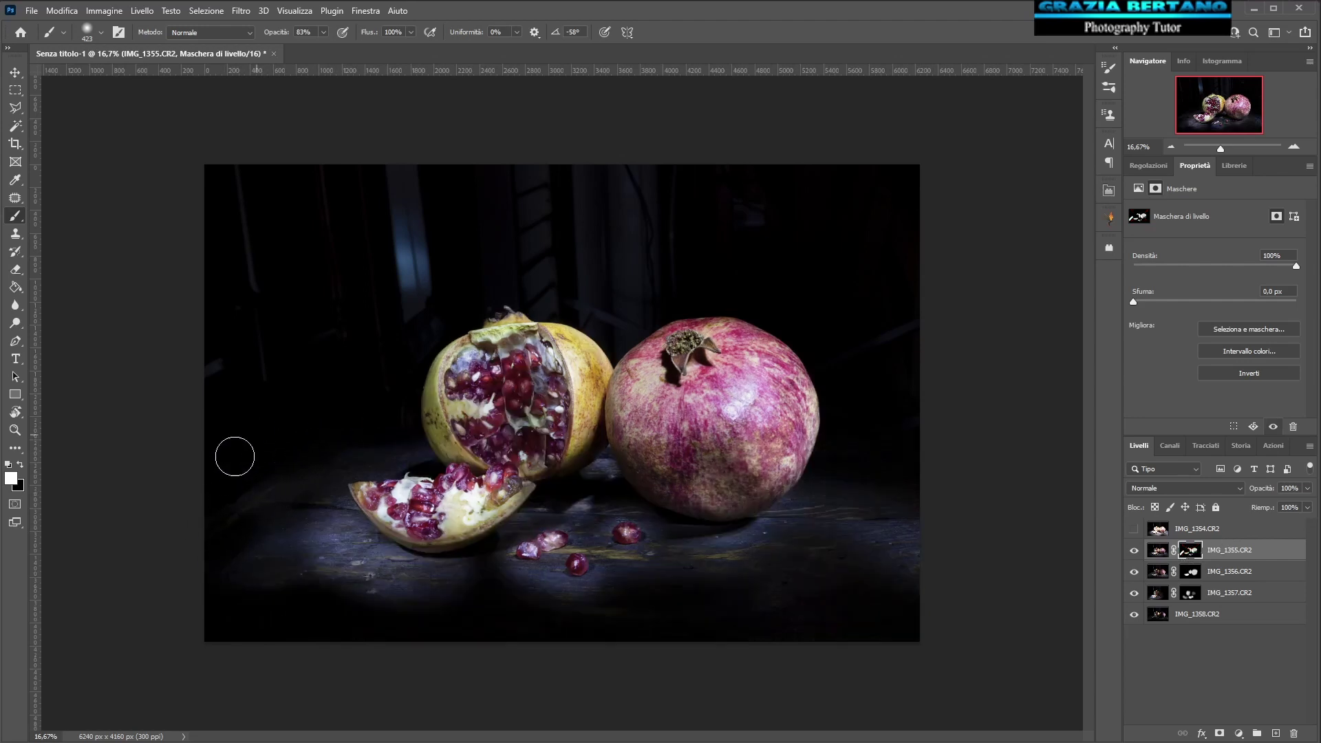
mouse_move(252, 496)
left_mouse_down()
mouse_move(275, 534)
mouse_move(259, 554)
mouse_move(274, 587)
left_mouse_up()
mouse_move(903, 563)
left_mouse_down()
mouse_move(879, 540)
mouse_move(810, 565)
mouse_move(746, 567)
mouse_move(746, 549)
mouse_move(740, 563)
mouse_move(800, 554)
left_mouse_up()
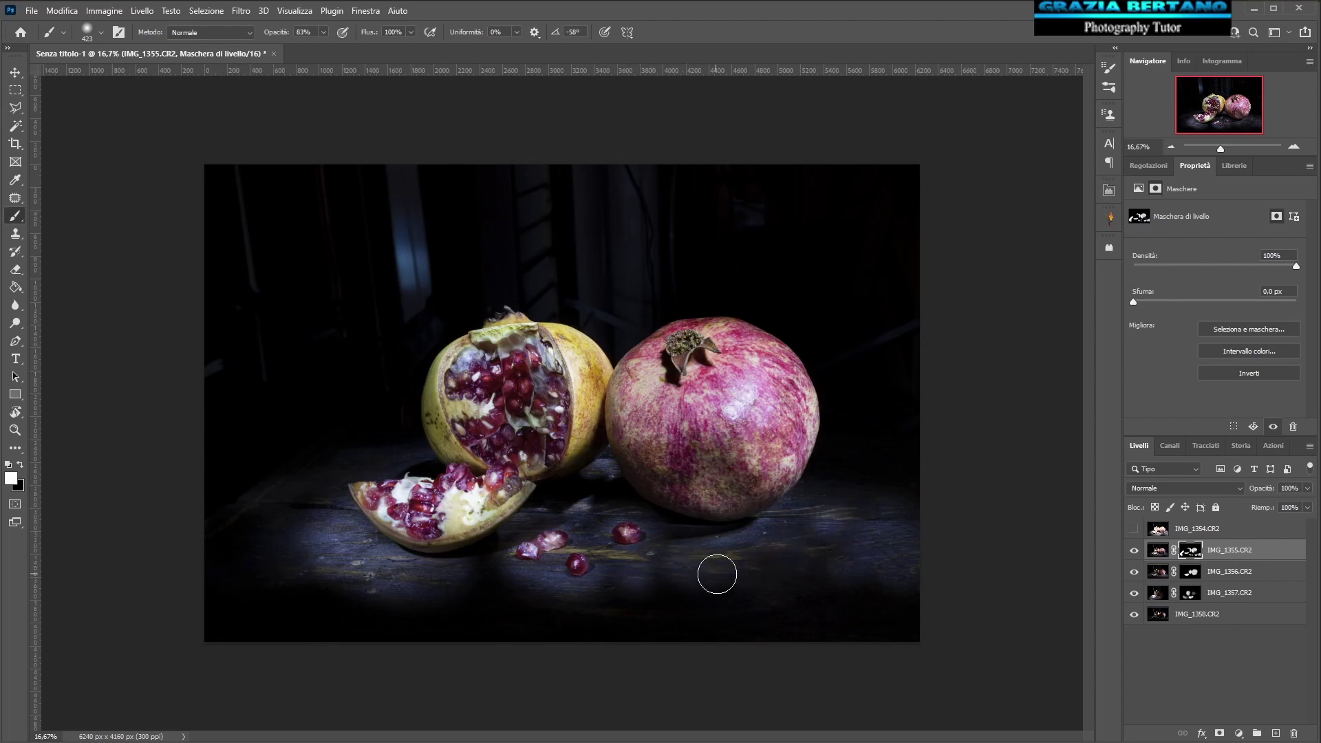
left_click_drag(472, 576, 511, 584)
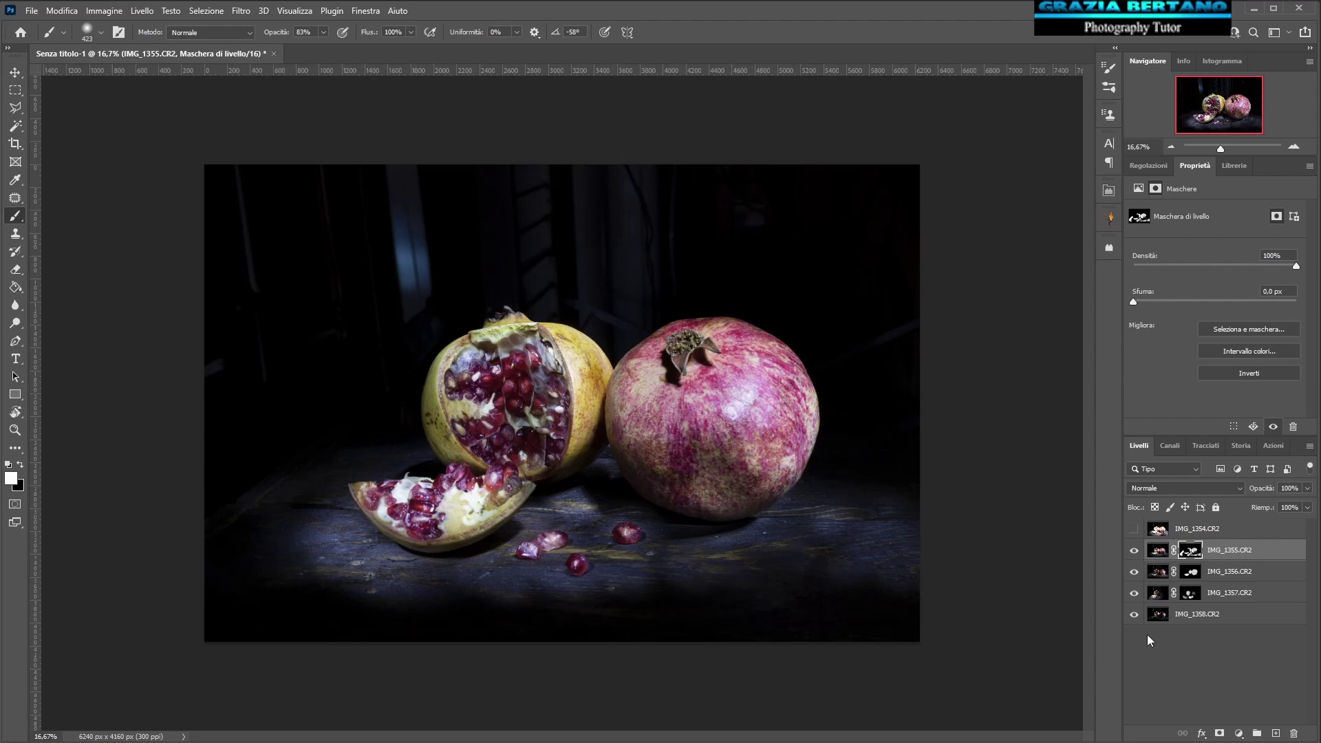
mouse_move(814, 531)
left_mouse_down()
mouse_move(838, 536)
mouse_move(759, 546)
mouse_move(859, 516)
left_mouse_up()
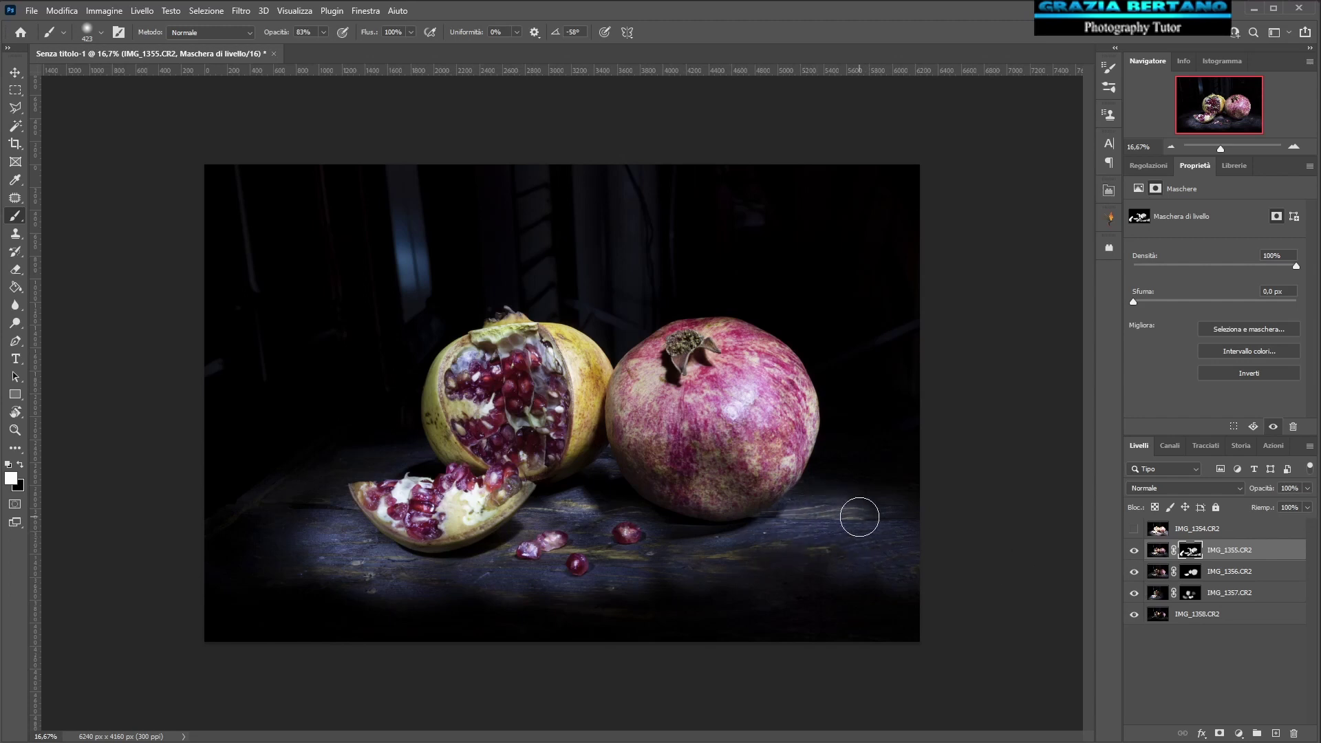
- Show and select IMG_1354.CR2, add a black mask and set brush opacity to 62%
left_click(1134, 530)
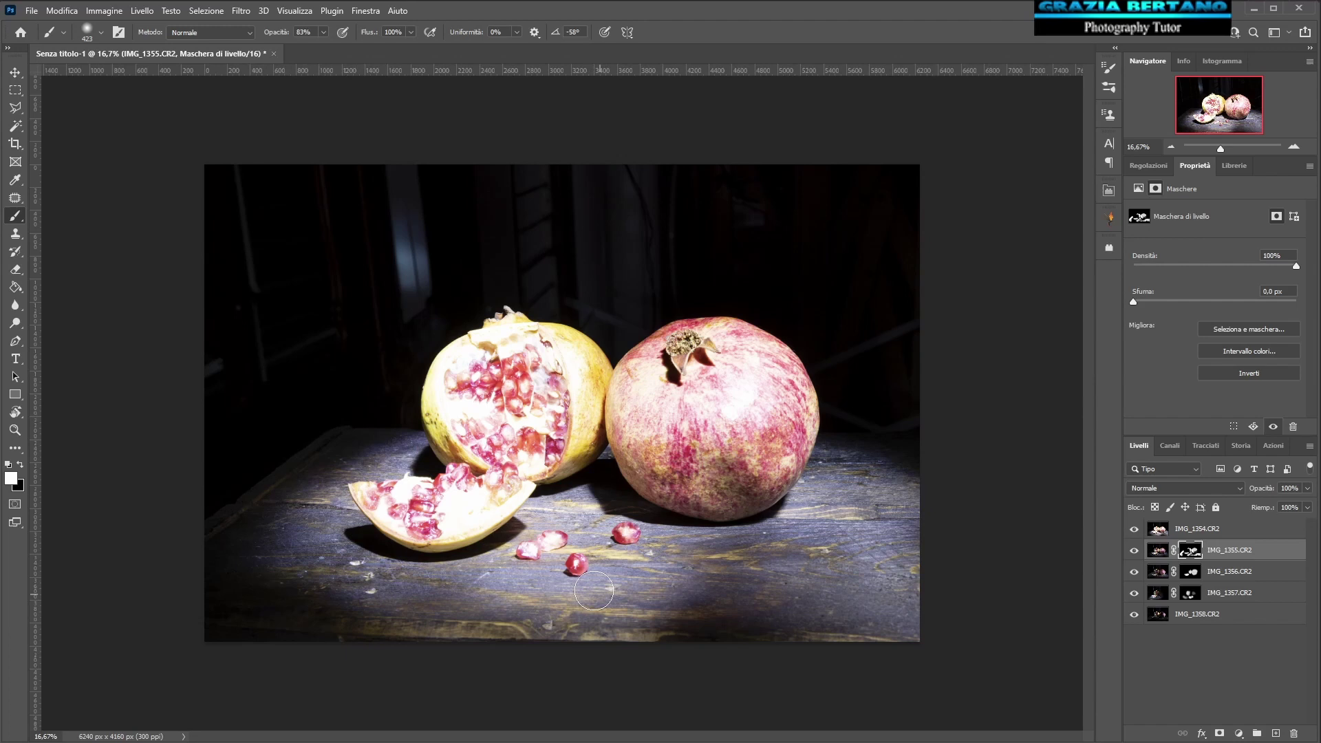
left_click(1194, 530)
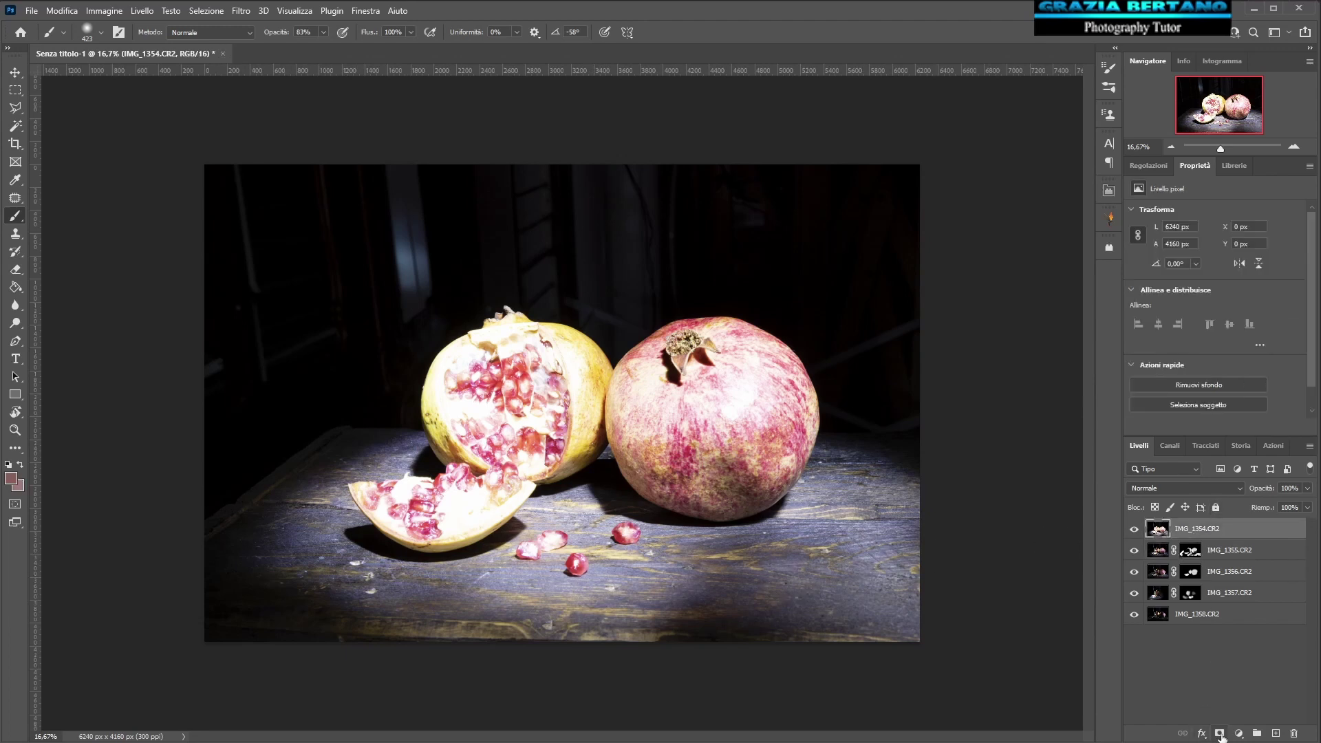
left_click(1221, 735, "alt")
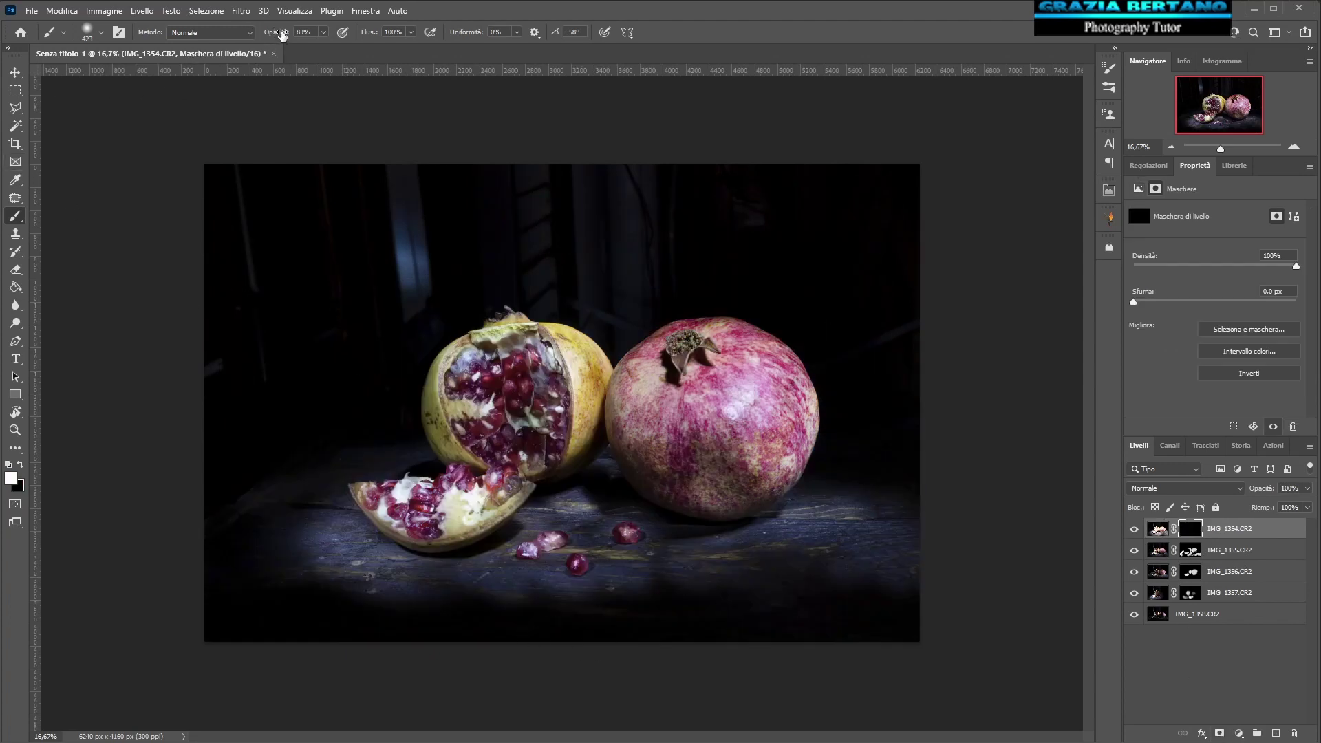
type("62")
key("Return")
- Paint the table under the slice and beneath the large pomegranate white on the mask
mouse_move(336, 519)
left_mouse_down()
mouse_move(375, 555)
mouse_move(353, 585)
left_mouse_up()
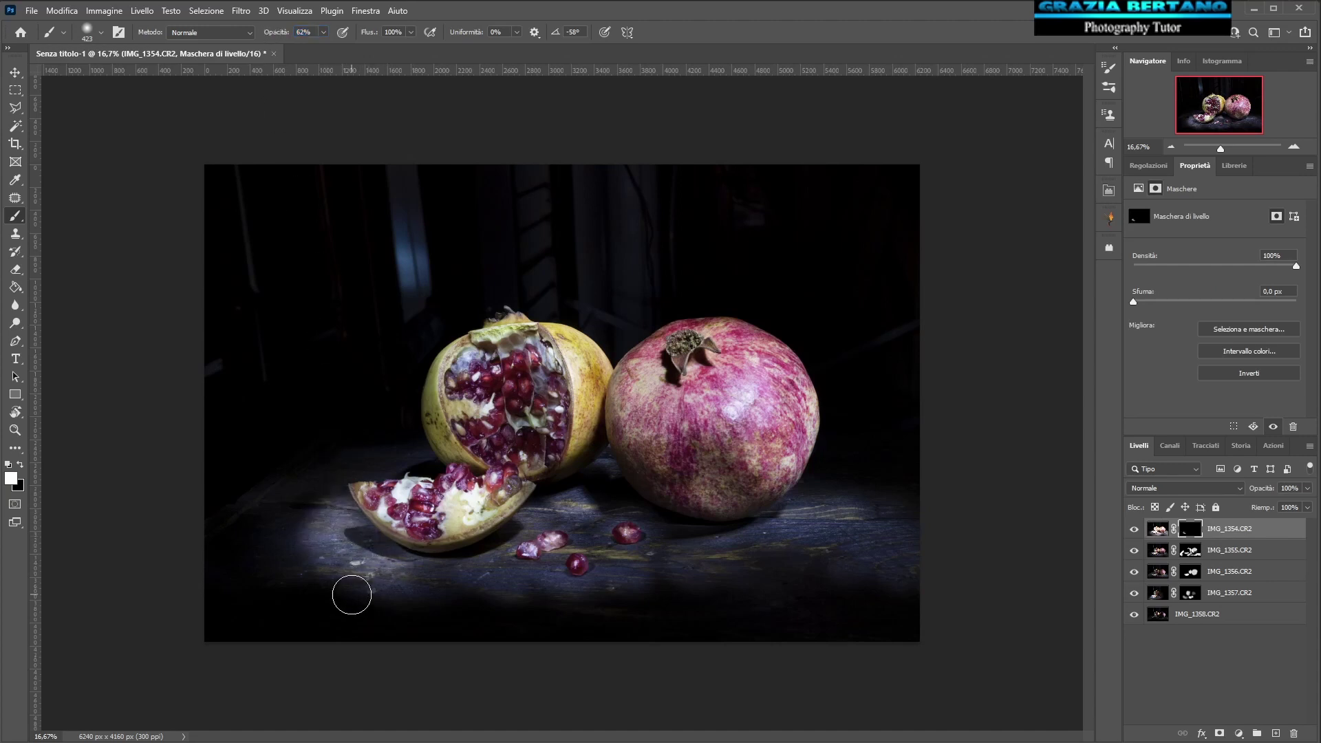
key("ctrl+z")
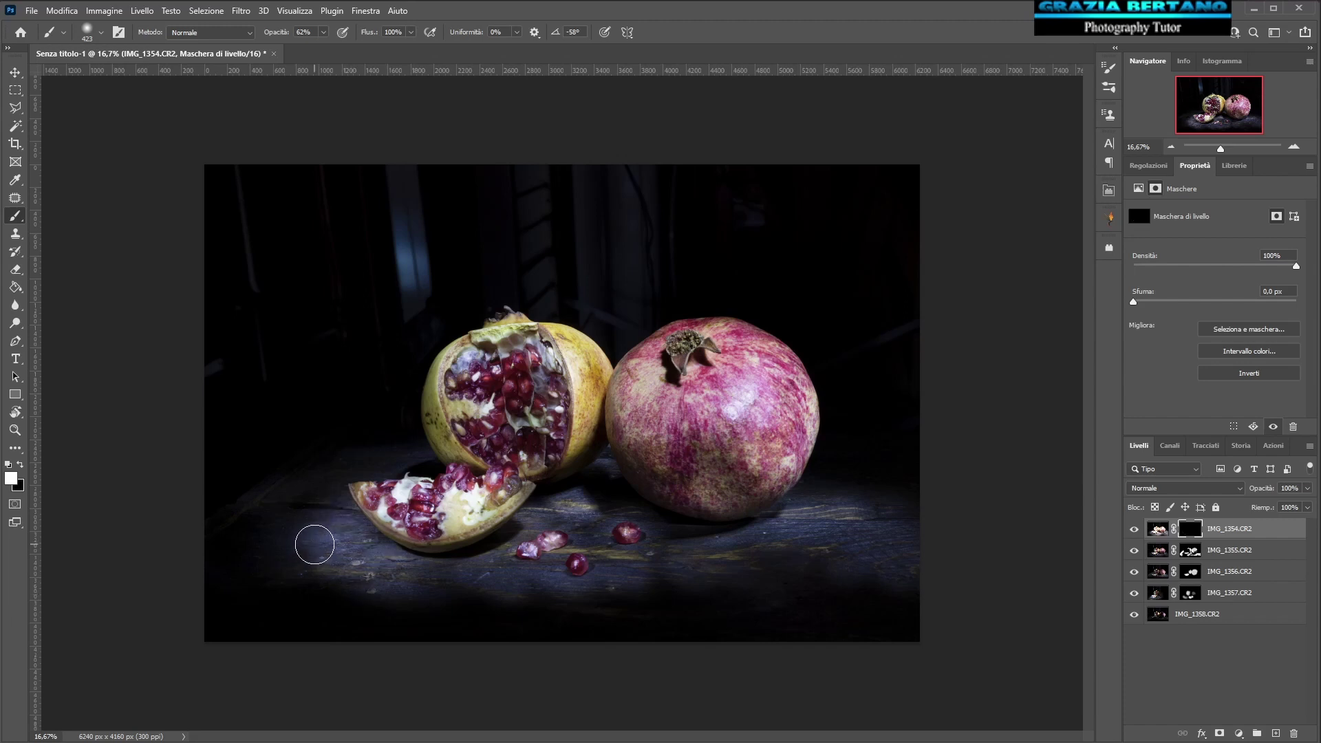
left_click(329, 535)
key("x")
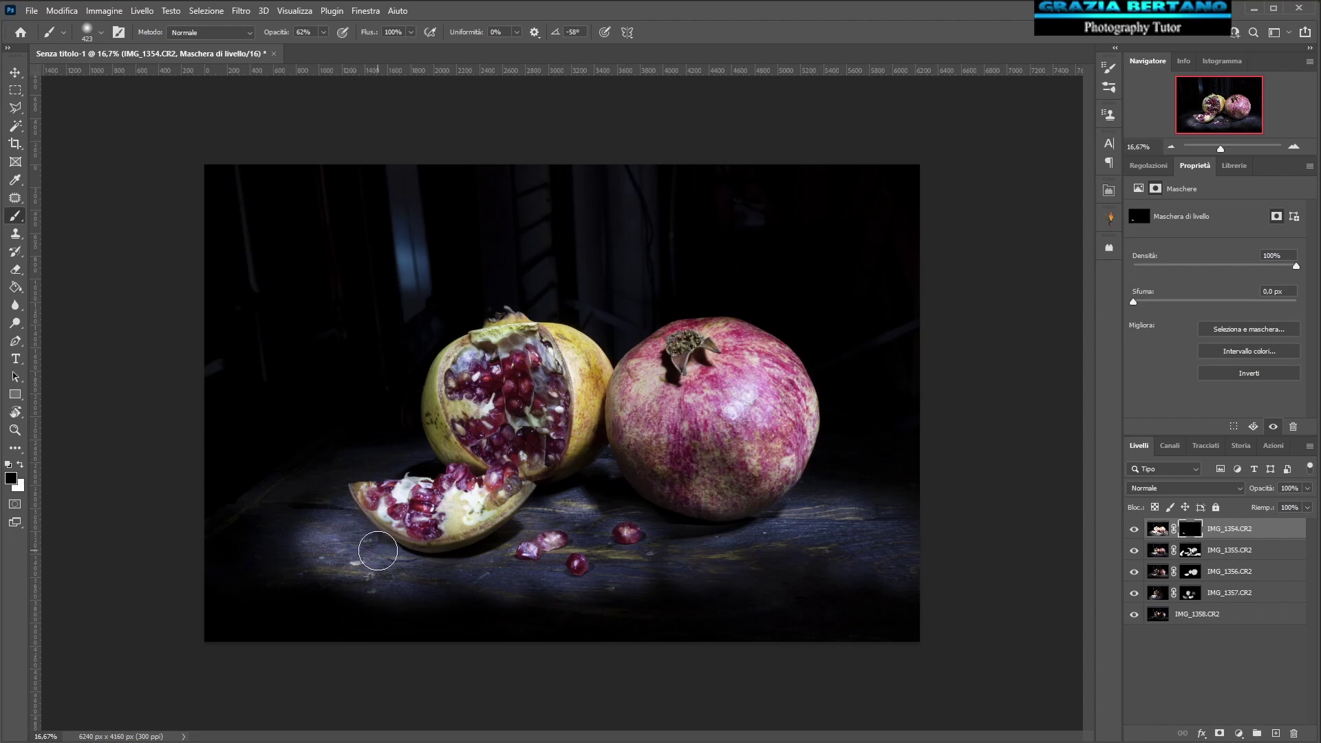
key("x")
mouse_move(384, 581)
left_mouse_down()
mouse_move(524, 605)
mouse_move(558, 592)
mouse_move(530, 571)
mouse_move(560, 550)
mouse_move(626, 560)
mouse_move(619, 525)
mouse_move(679, 546)
mouse_move(605, 538)
mouse_move(711, 564)
mouse_move(696, 555)
mouse_move(916, 535)
left_mouse_up()
mouse_move(825, 525)
left_mouse_down()
mouse_move(799, 522)
mouse_move(879, 523)
mouse_move(779, 541)
mouse_move(859, 596)
left_mouse_up()
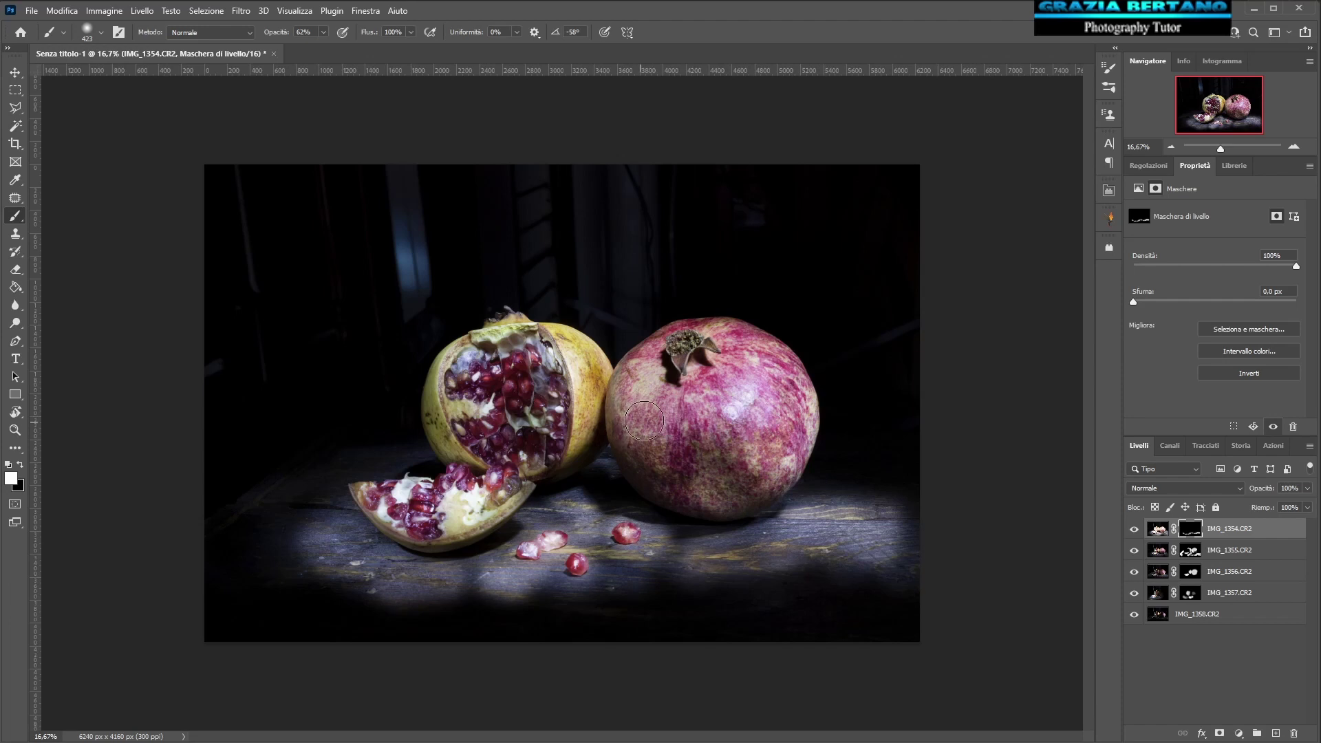
- At 40% opacity, brighten the large pomegranate's lower part and upper-left, and the cut fruit's seeds
mouse_move(633, 440)
left_mouse_down()
mouse_move(688, 492)
mouse_move(781, 472)
mouse_move(659, 451)
left_mouse_up()
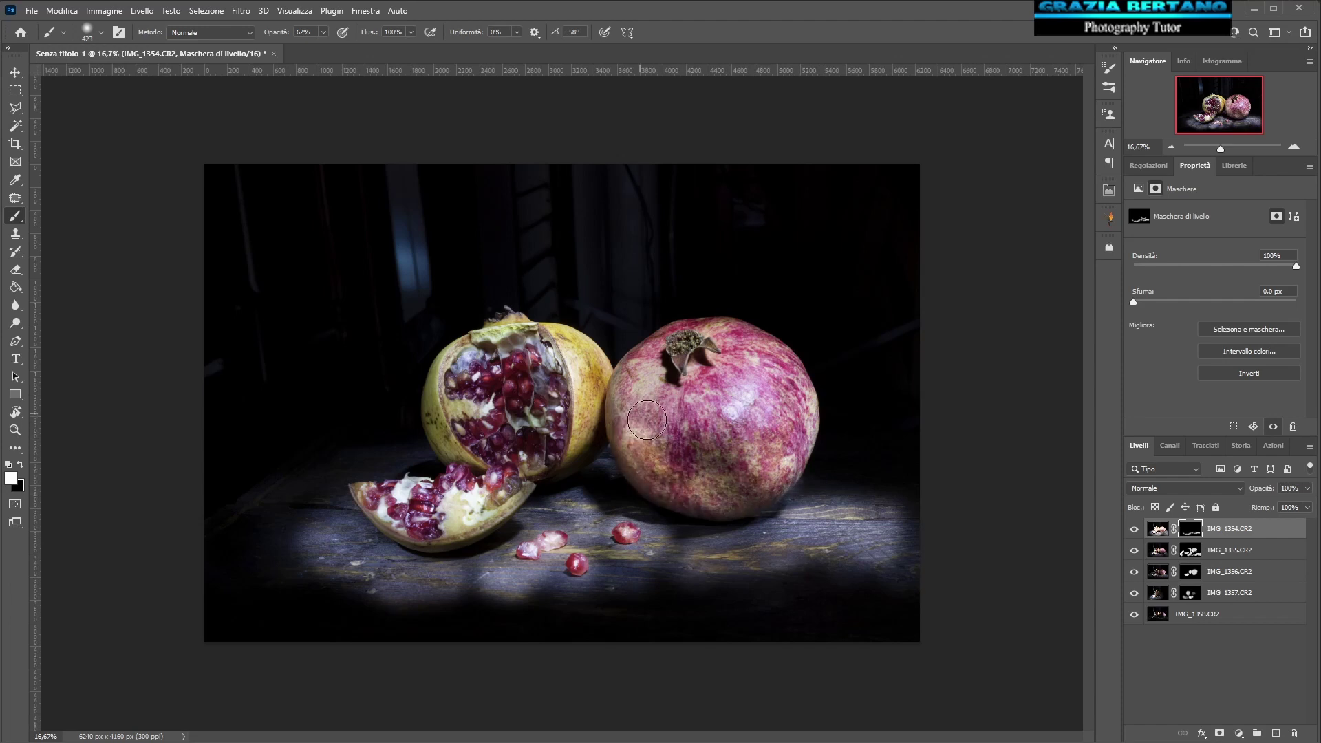
right_click(657, 419, "alt")
mouse_move(647, 392)
left_mouse_down()
mouse_move(717, 408)
mouse_move(768, 444)
mouse_move(582, 384)
mouse_move(555, 357)
mouse_move(568, 421)
mouse_move(458, 393)
left_mouse_up()
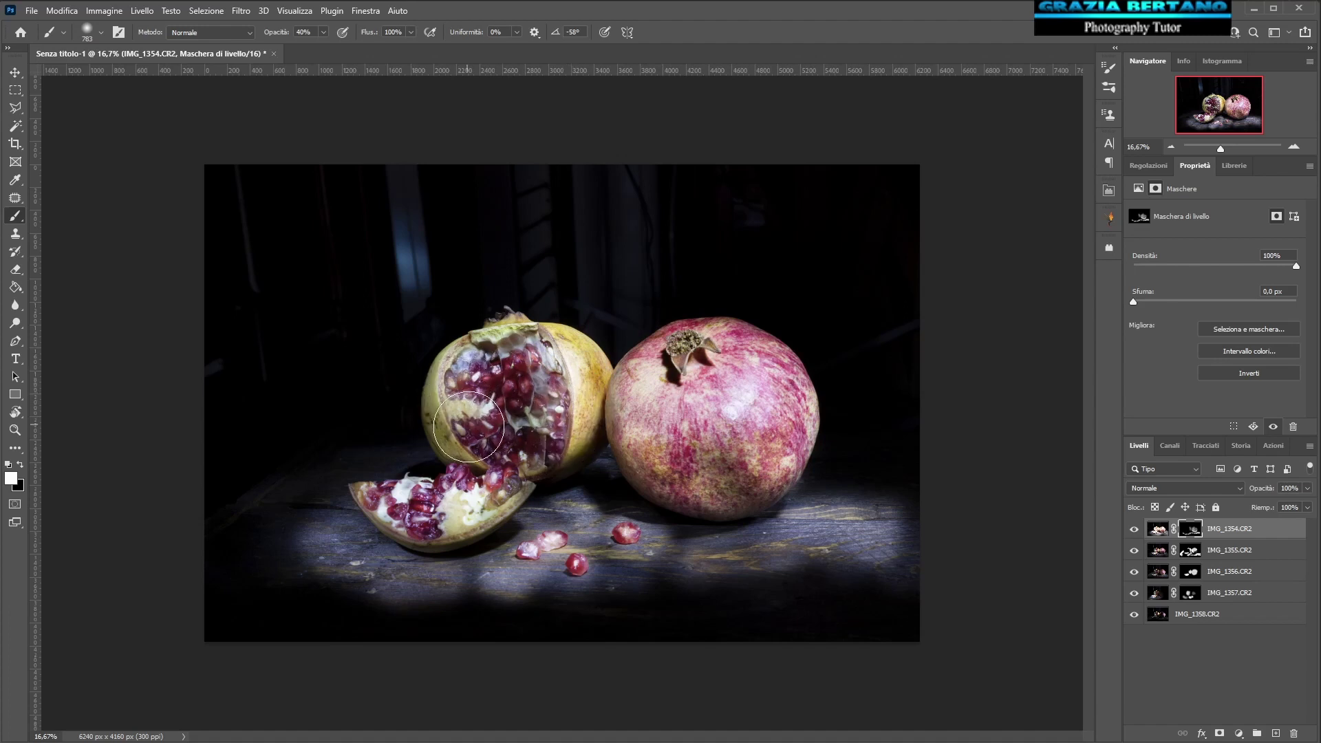
left_click_drag(458, 393, 797, 385)
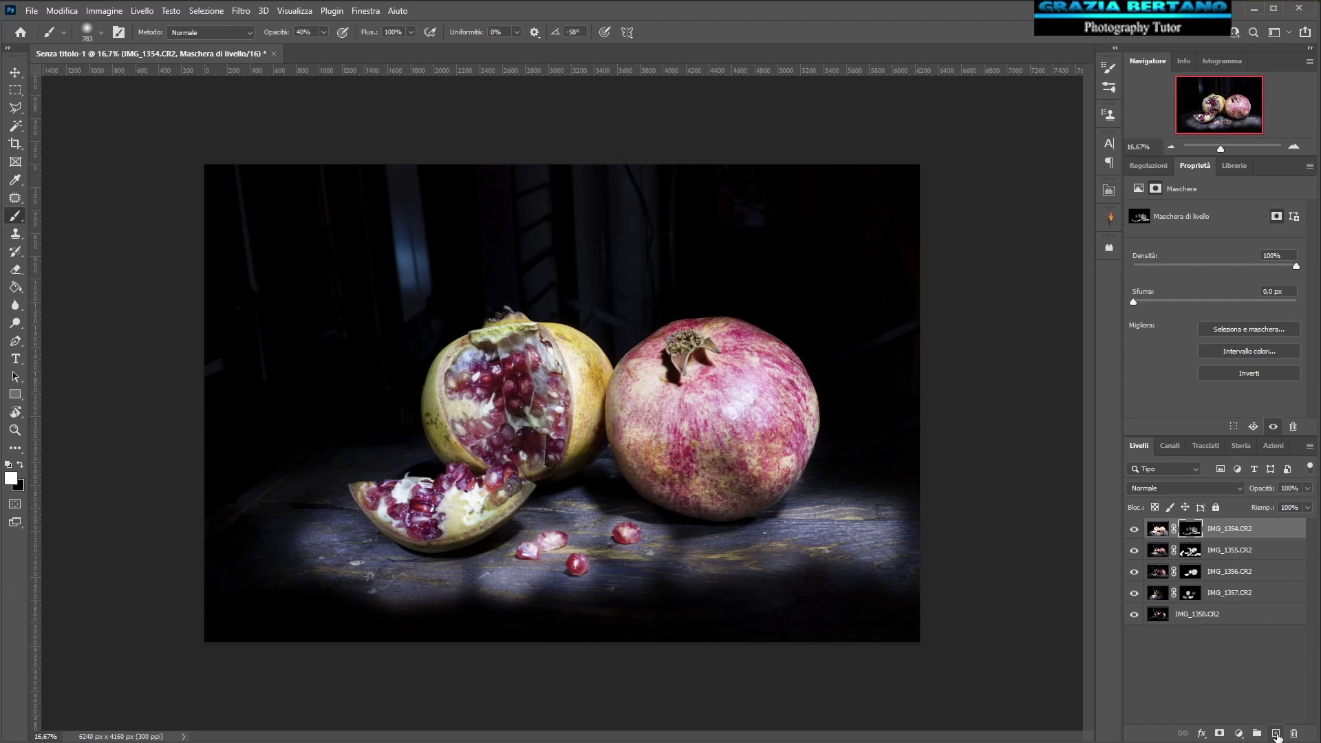
- Add Livello 1, sample the dark background colour and paint over the streaks around the pomegranates
left_click(1277, 733)
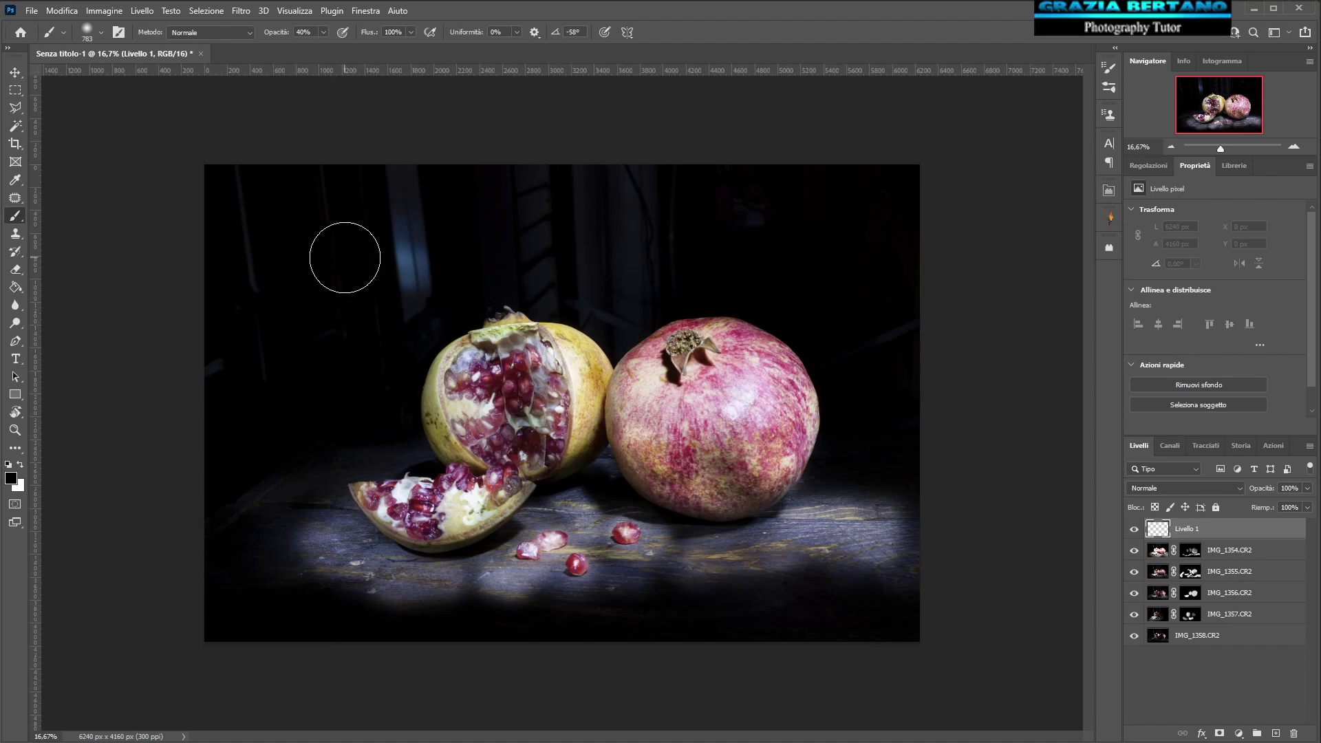
left_click(375, 250, "alt")
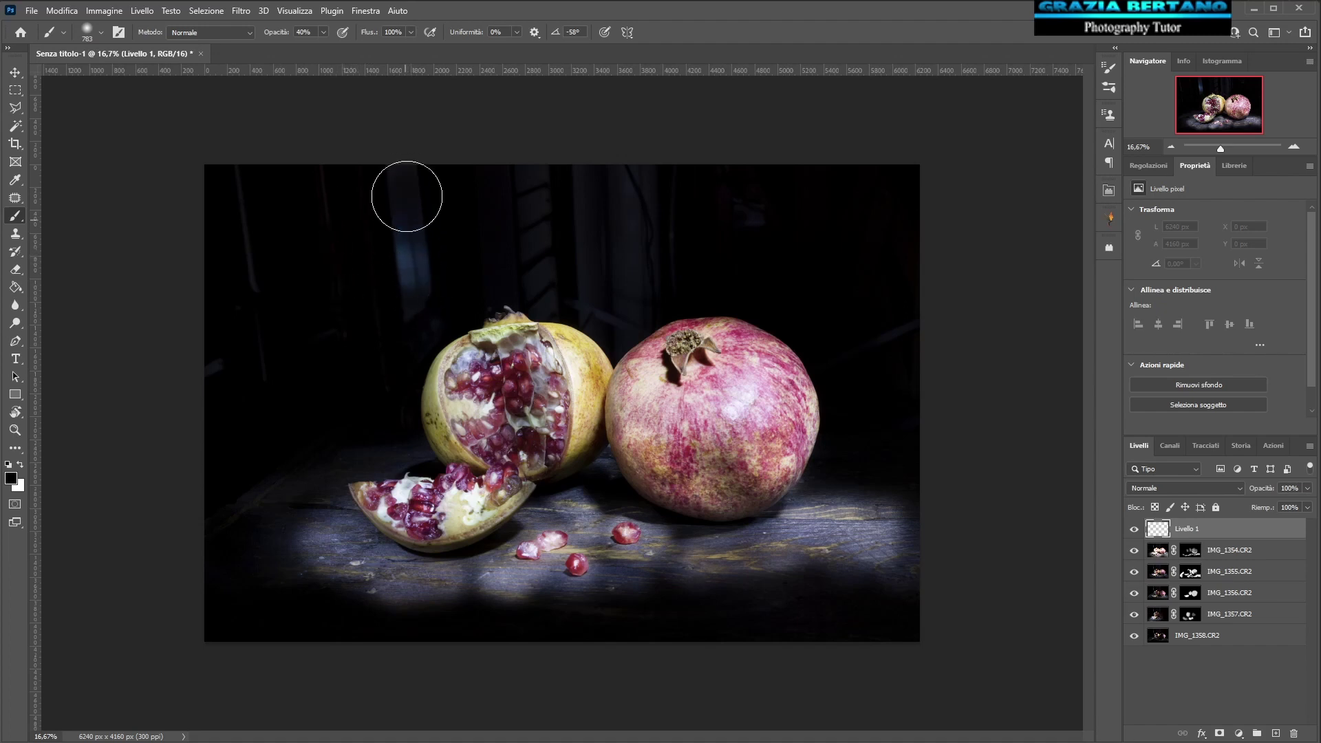
left_click_drag(407, 189, 407, 227)
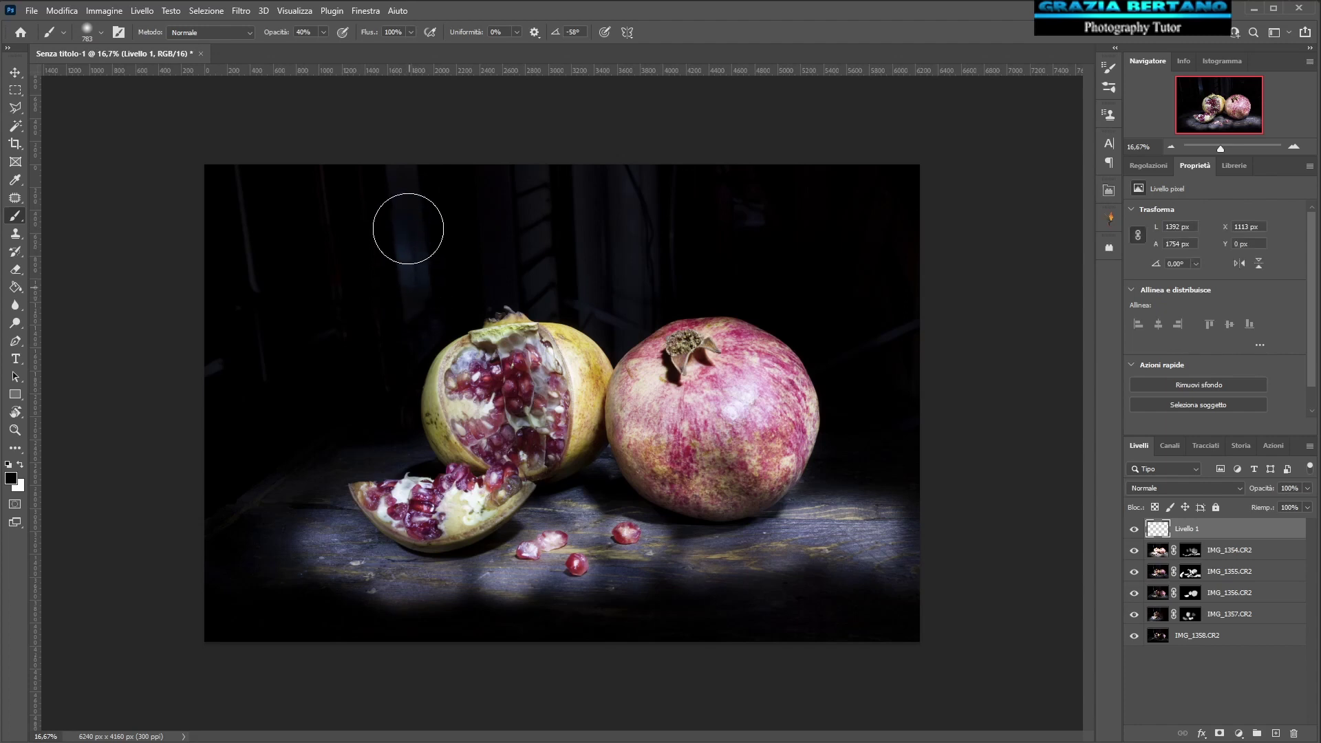
left_click_drag(407, 274, 392, 289)
left_click_drag(262, 233, 214, 381)
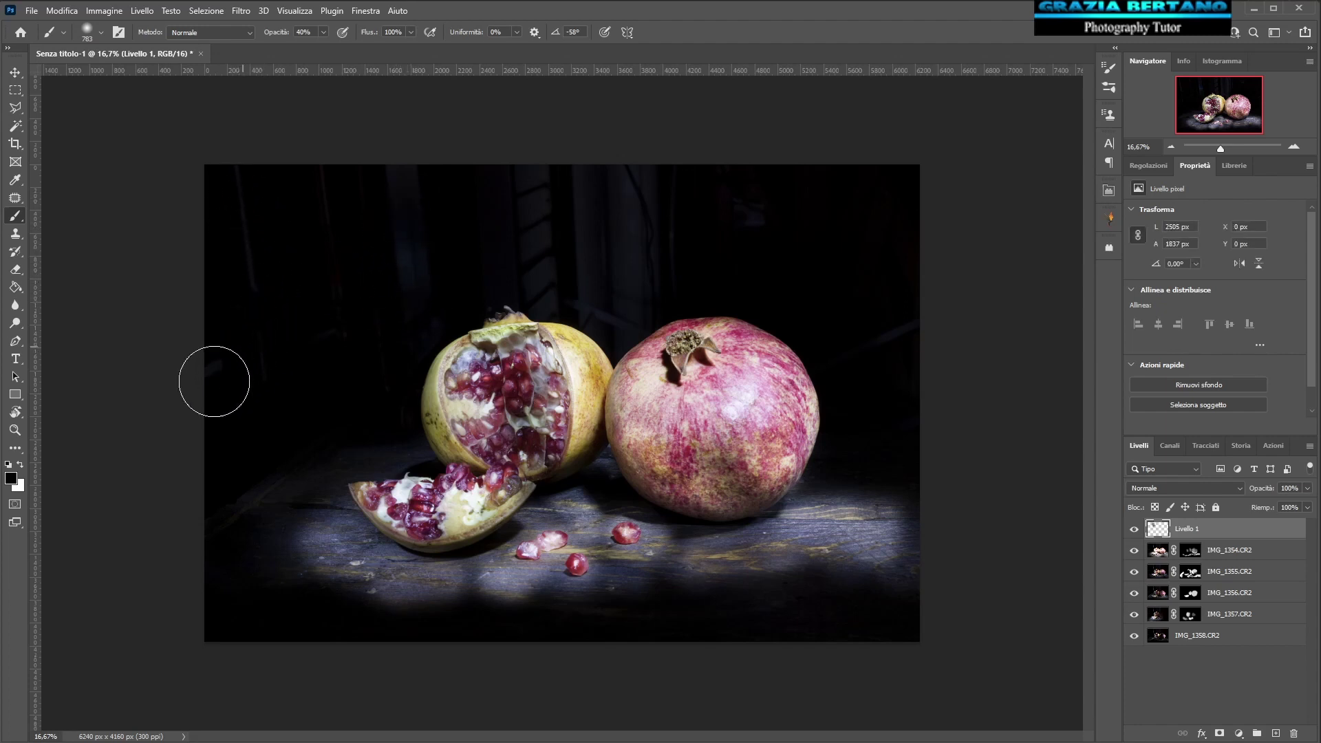
left_click_drag(383, 269, 380, 286)
left_click_drag(538, 232, 620, 202)
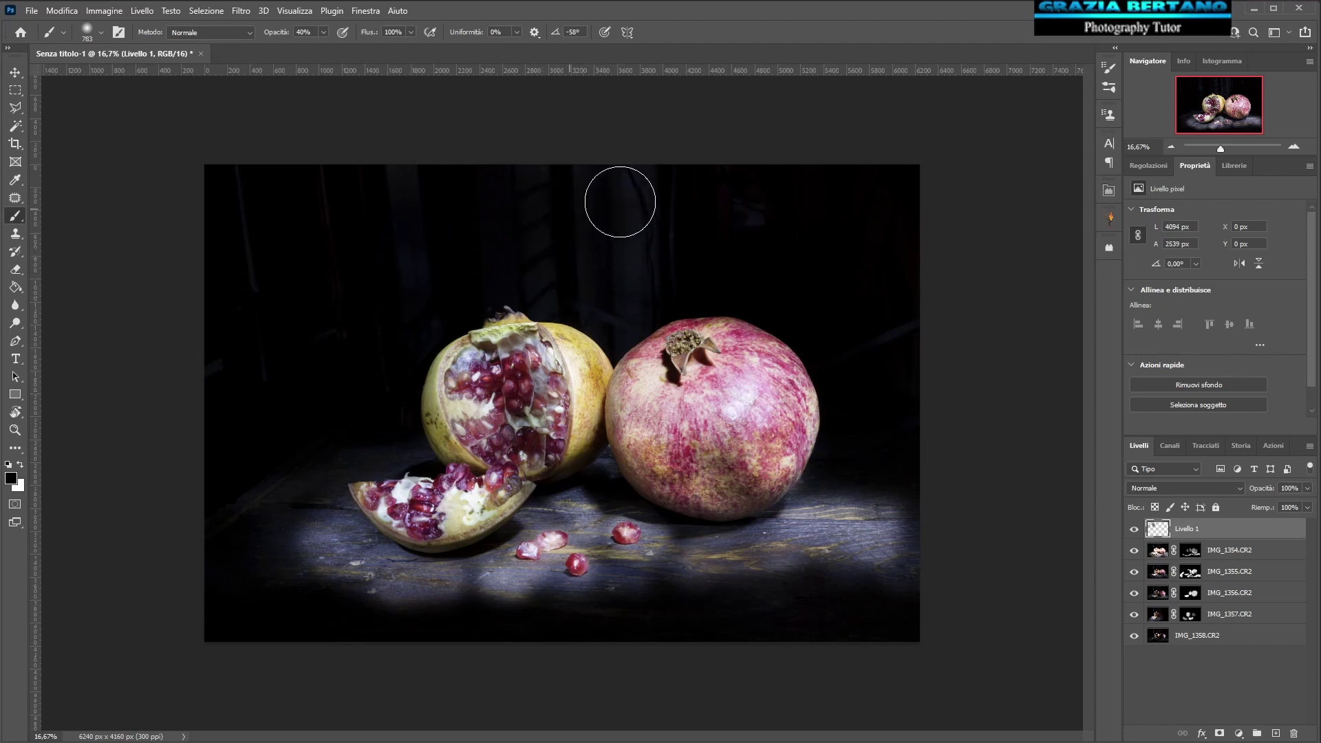
mouse_move(624, 301)
left_mouse_down()
mouse_move(699, 230)
mouse_move(708, 200)
mouse_move(478, 195)
mouse_move(753, 198)
left_mouse_up()
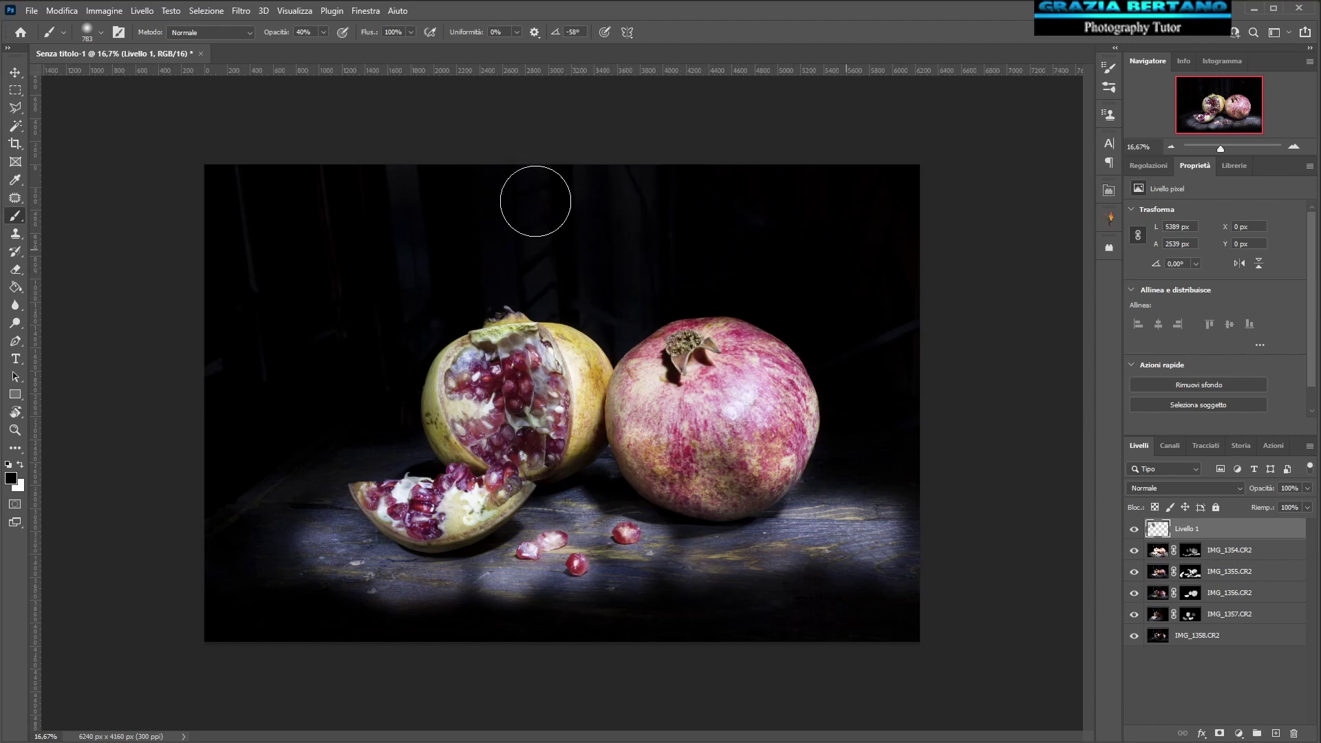
left_click_drag(222, 502, 222, 688)
- Save the document as Melograno_1357.psd in the Mandarini, melograno bokeh folder via Salva con nome
left_click(30, 13)
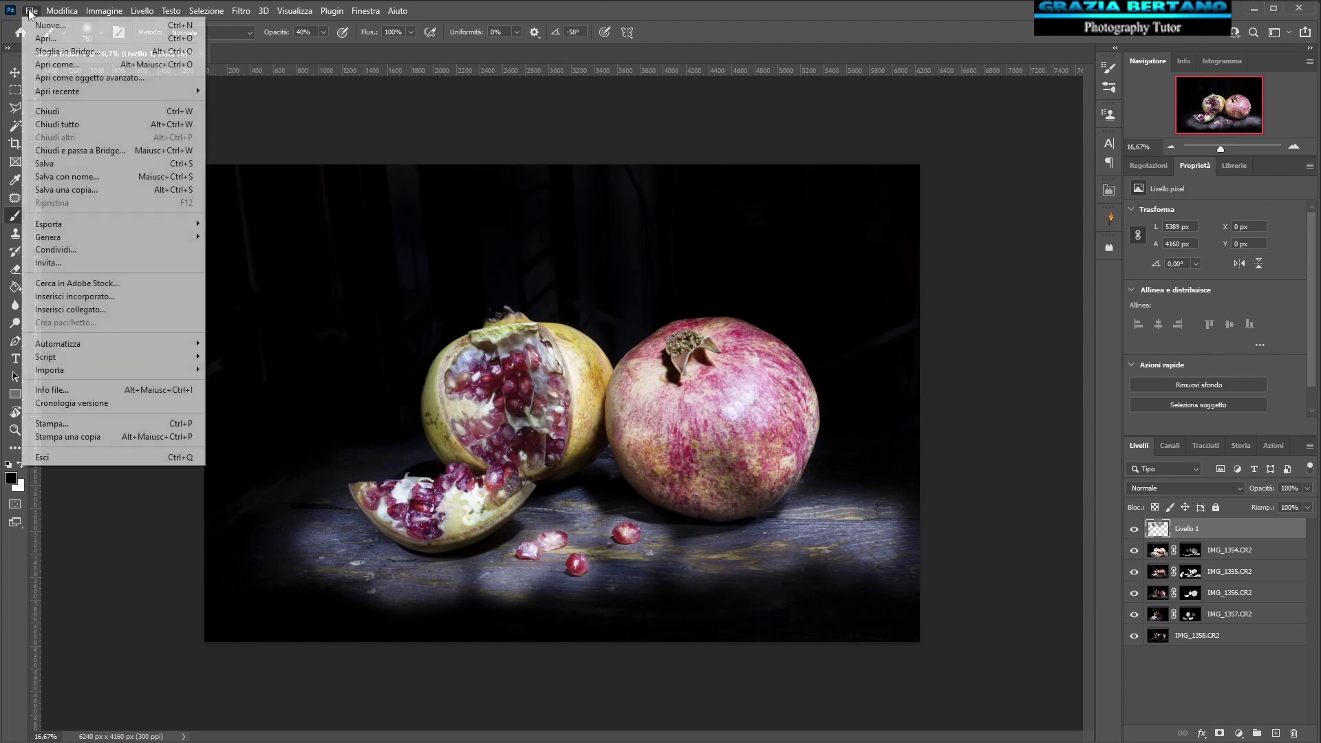
left_click(76, 177)
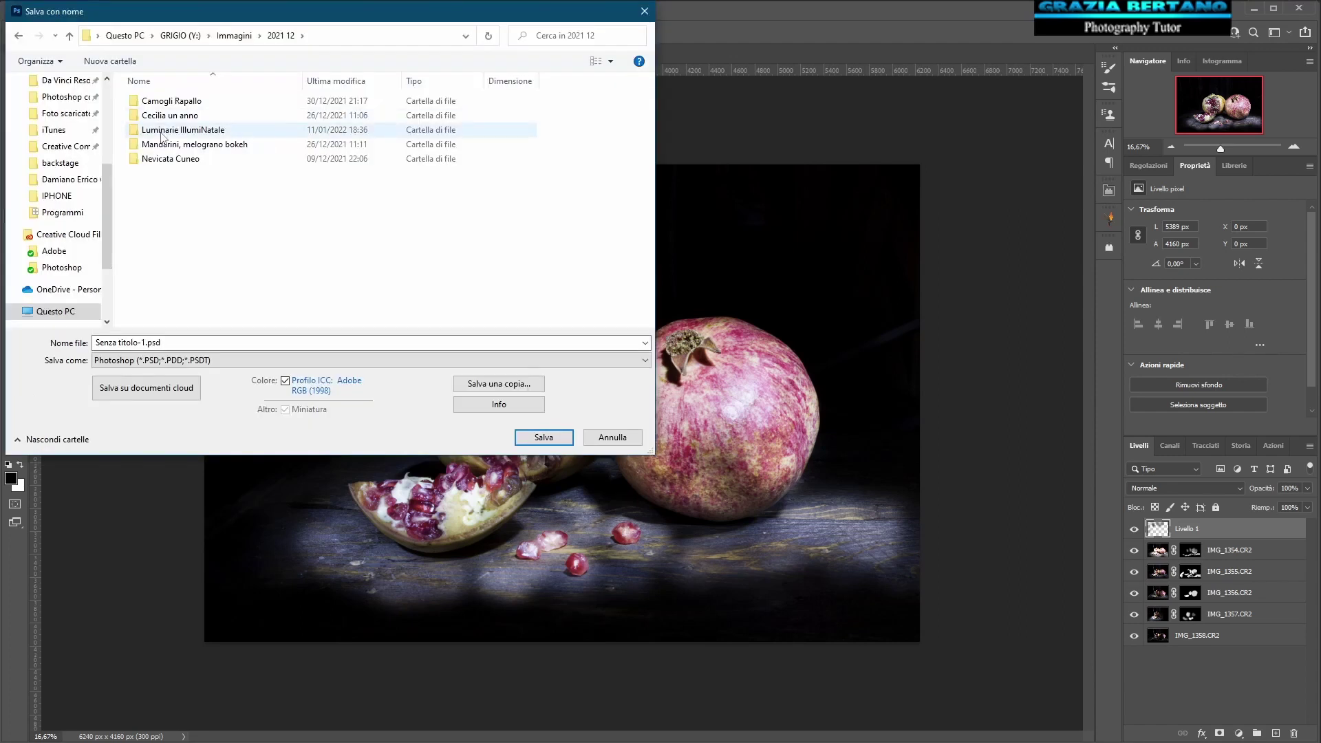
left_click(200, 146)
double_click(200, 146)
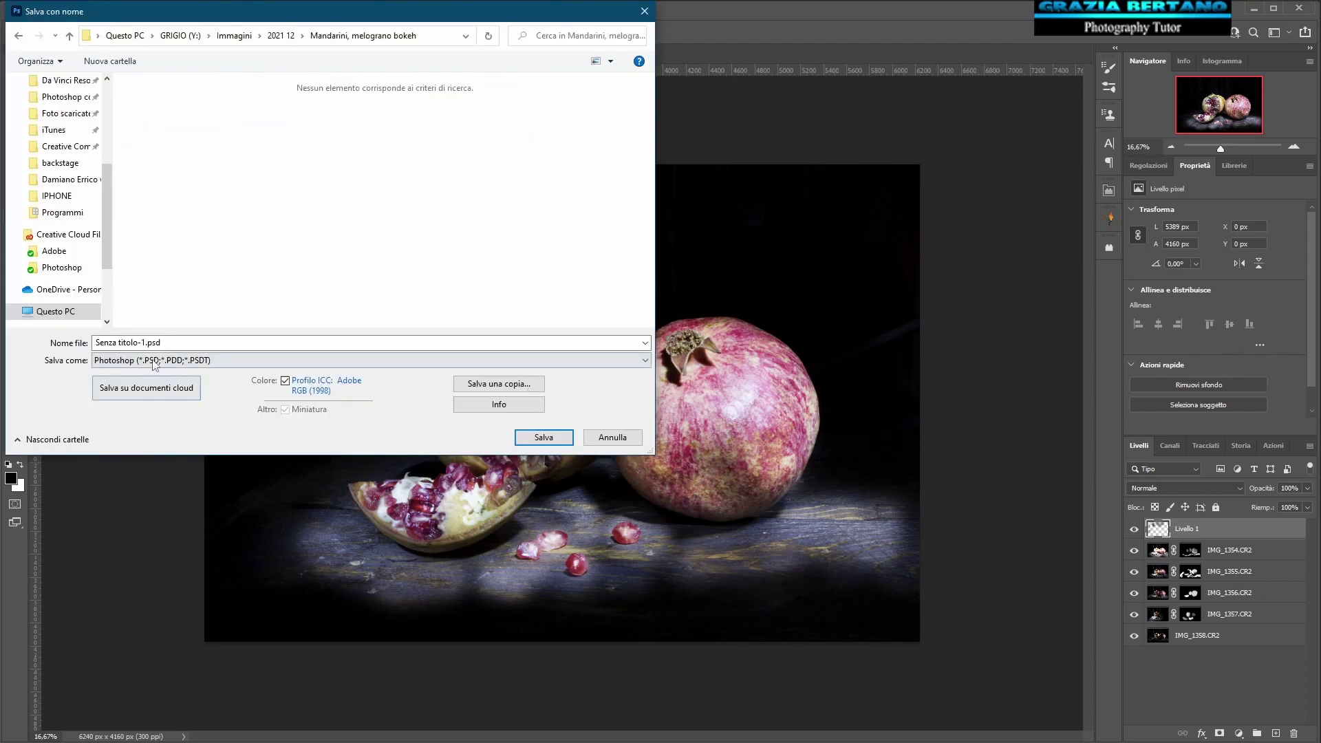
left_click(145, 343)
type("Melograno_1357")
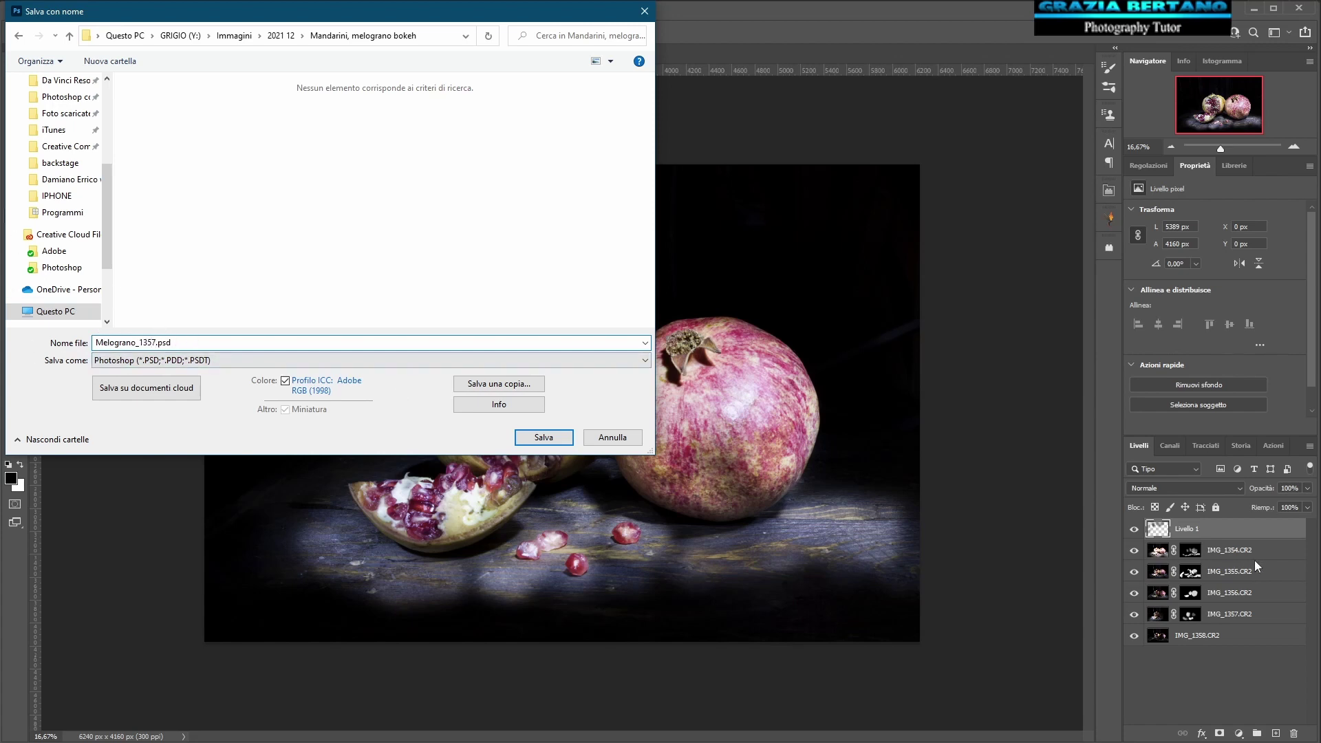
left_click(543, 438)
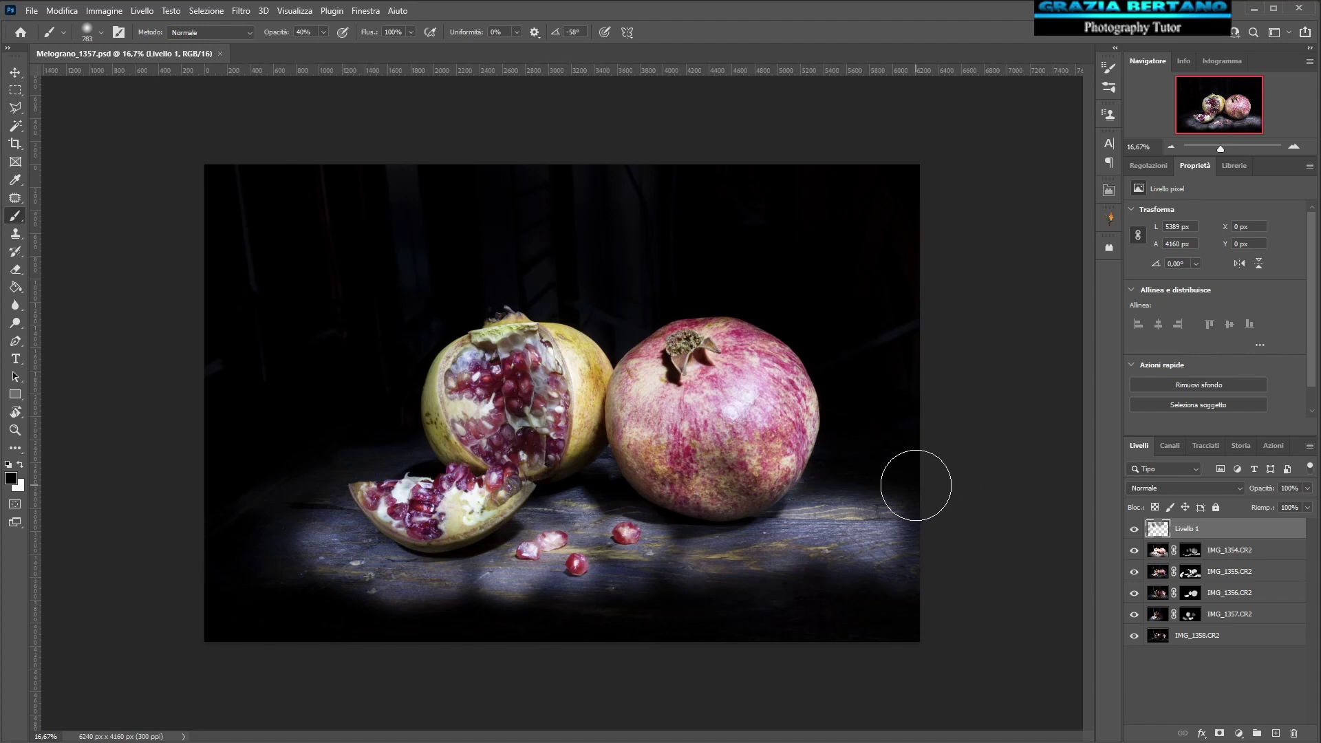
- Zoom in and stamp all visible layers onto a new top layer, Livello 2
key("ctrl+plus")
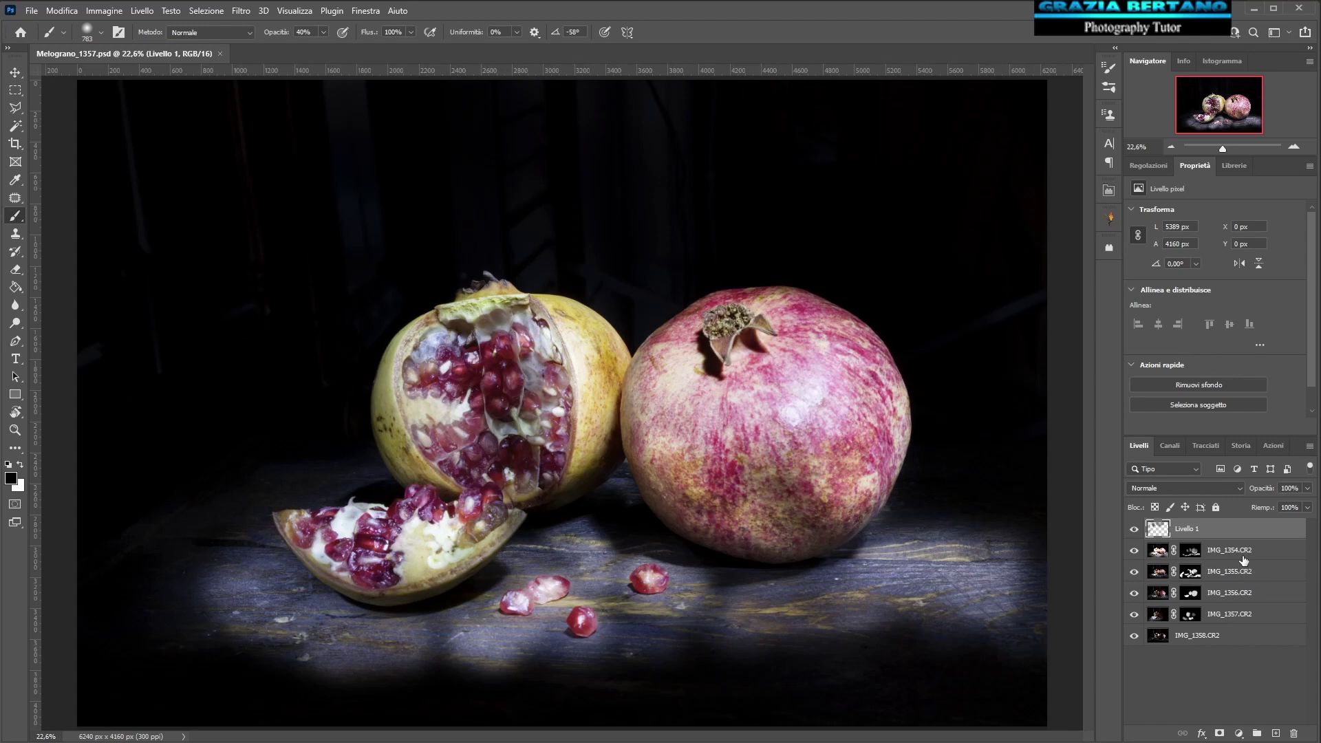
key("ctrl+shift+alt+e")
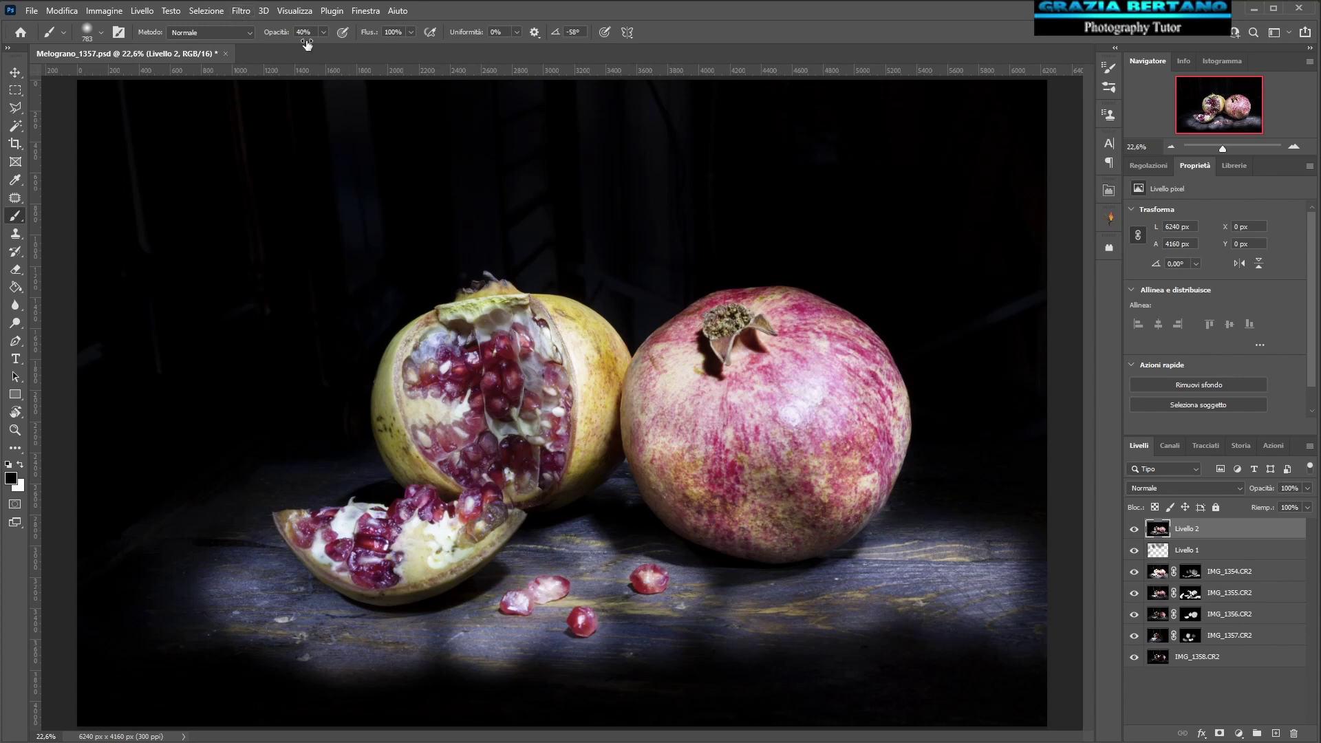
- Add a Curves layer with its midpoint lifted to brighten, and invert its mask to black
left_click(1152, 166)
left_click(1191, 197)
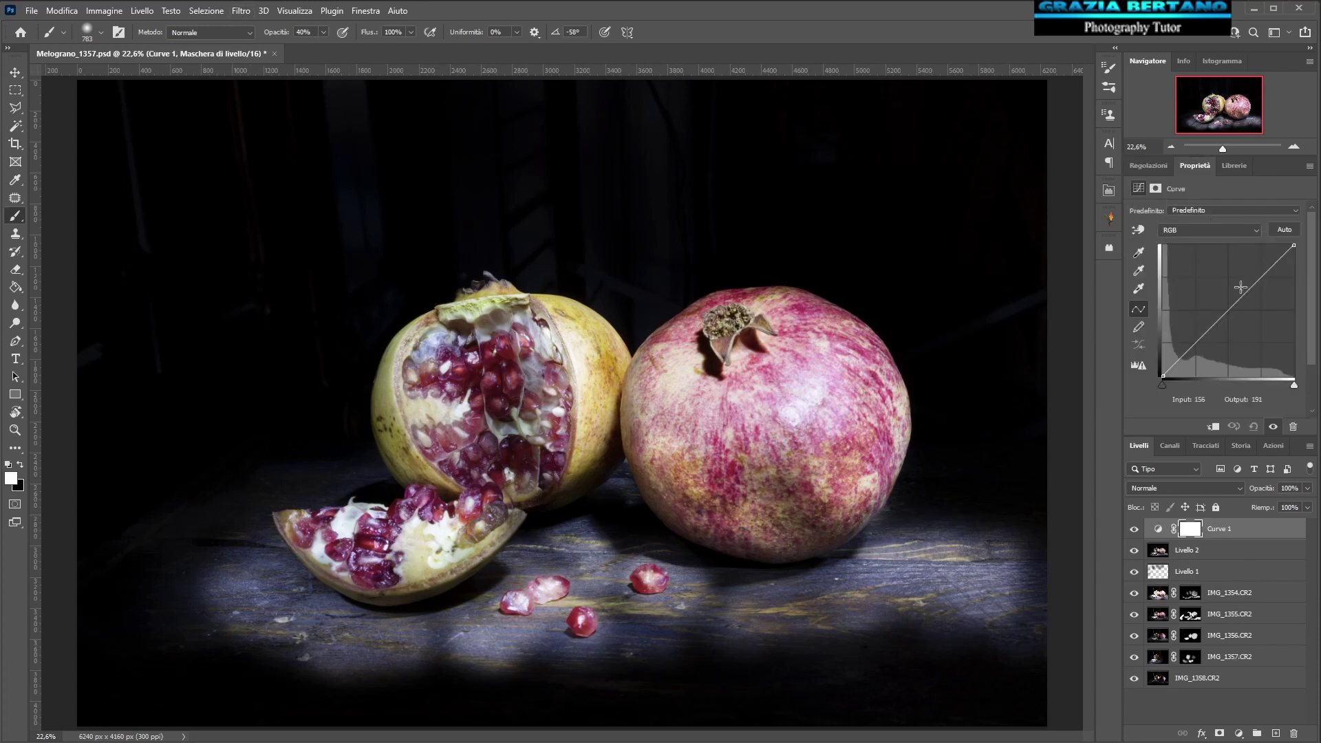
left_click_drag(1236, 305, 1228, 292)
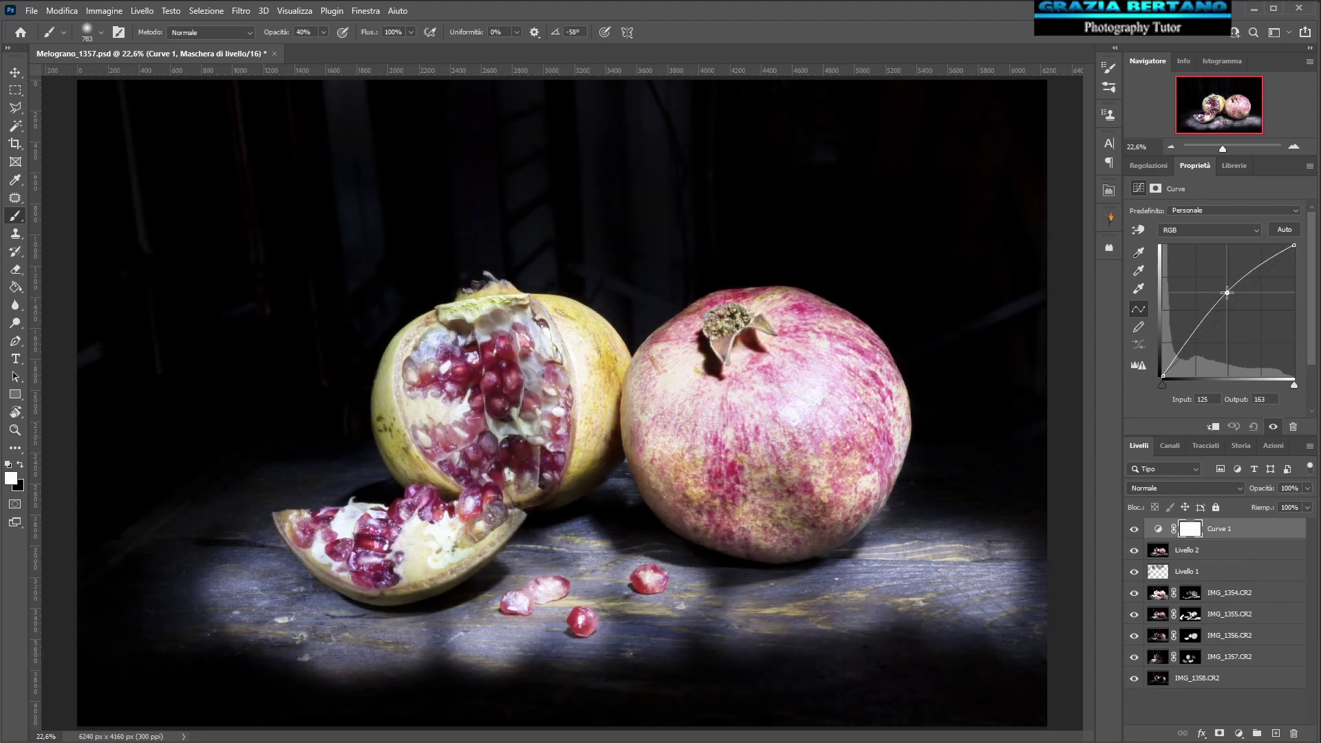
left_click_drag(1228, 293, 1228, 291)
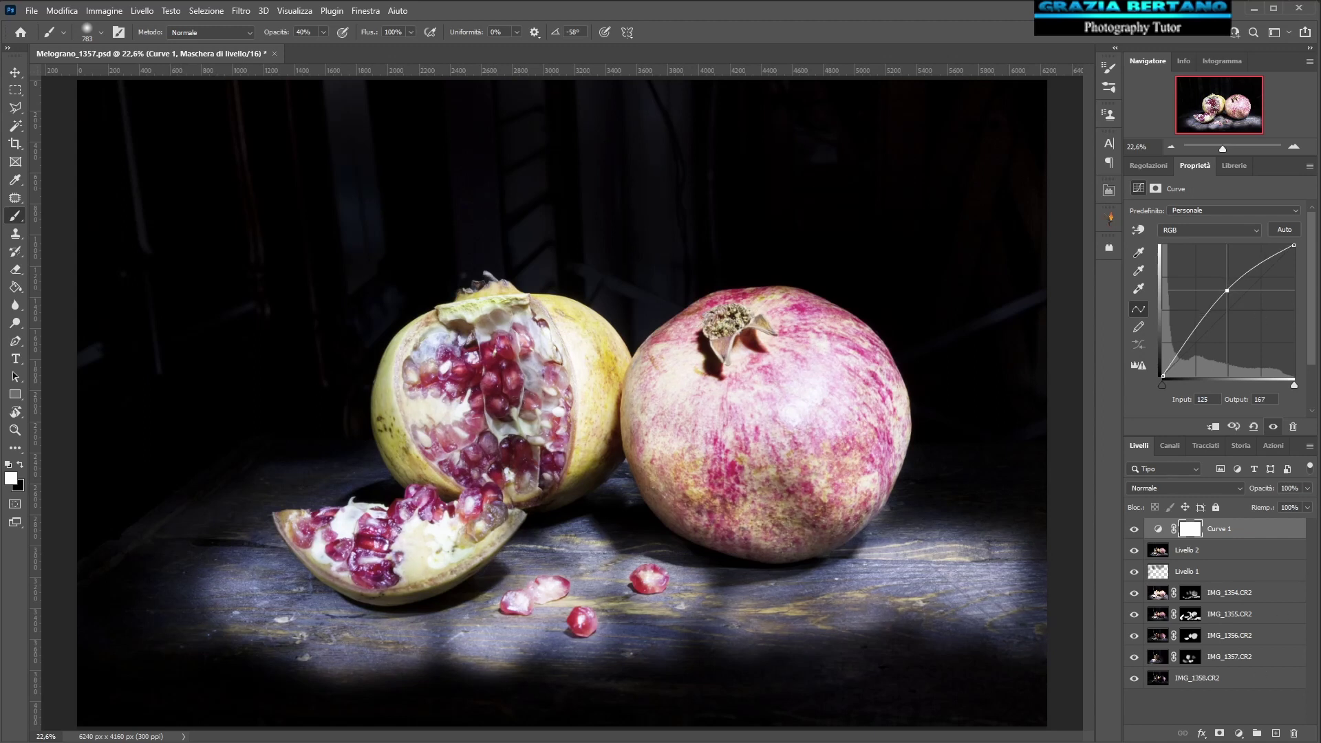
left_click(1155, 188)
key("ctrl+i")
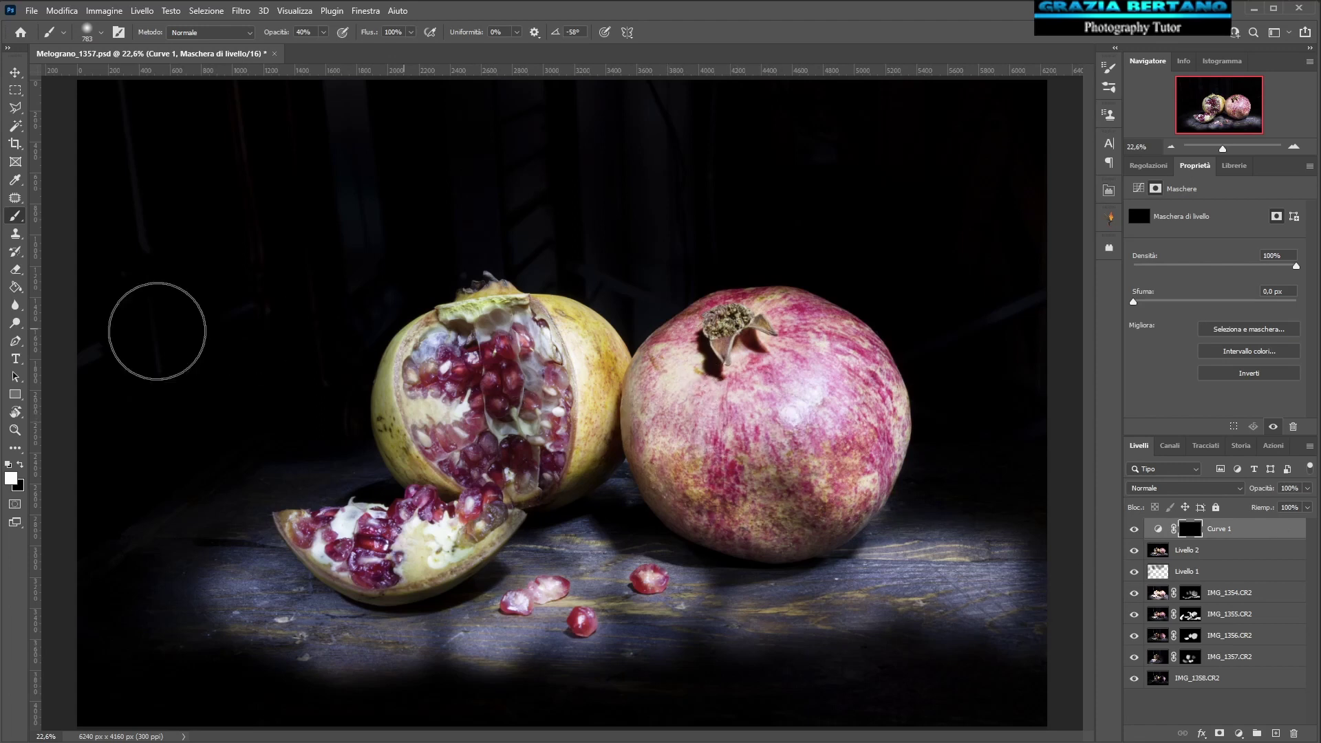
- Resize the soft brush, raise its opacity, and reveal brightening on the seeds and the whole pomegranate's left and lower edges
left_click_drag(750, 417, 685, 456)
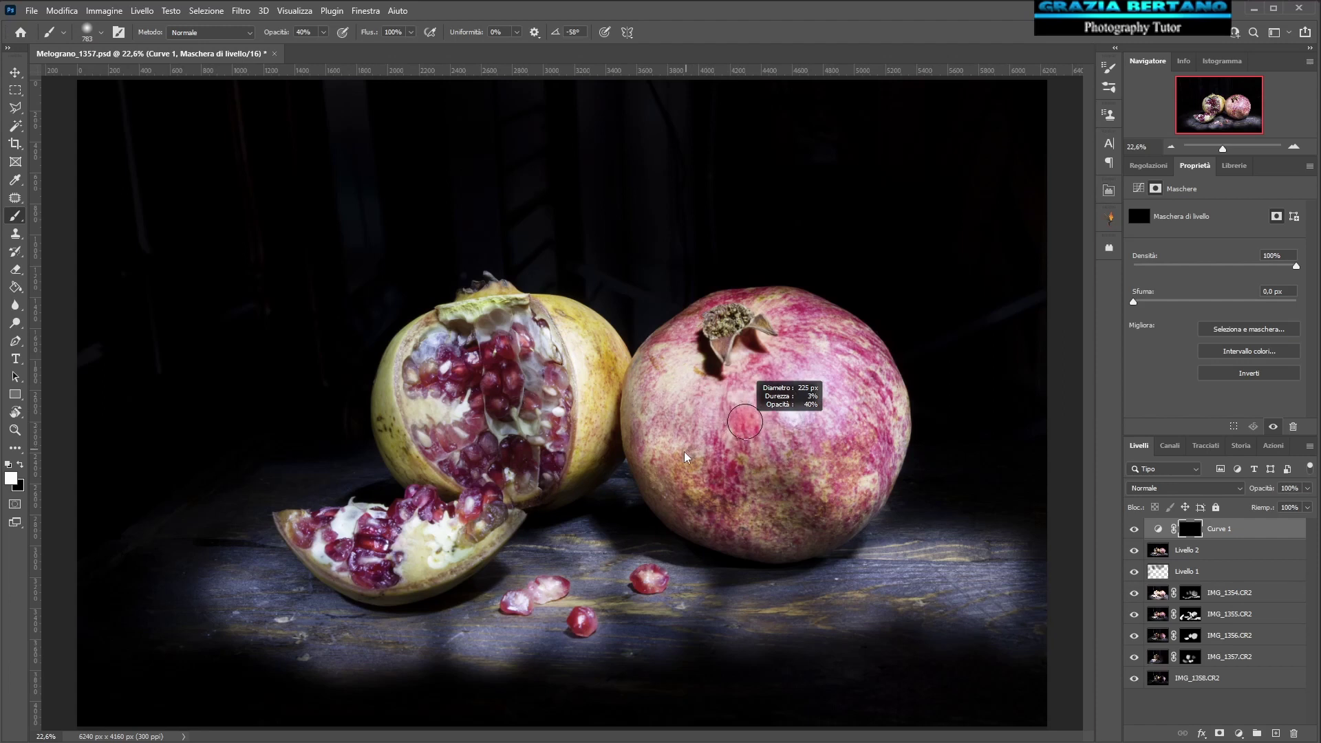
left_click_drag(279, 36, 328, 36)
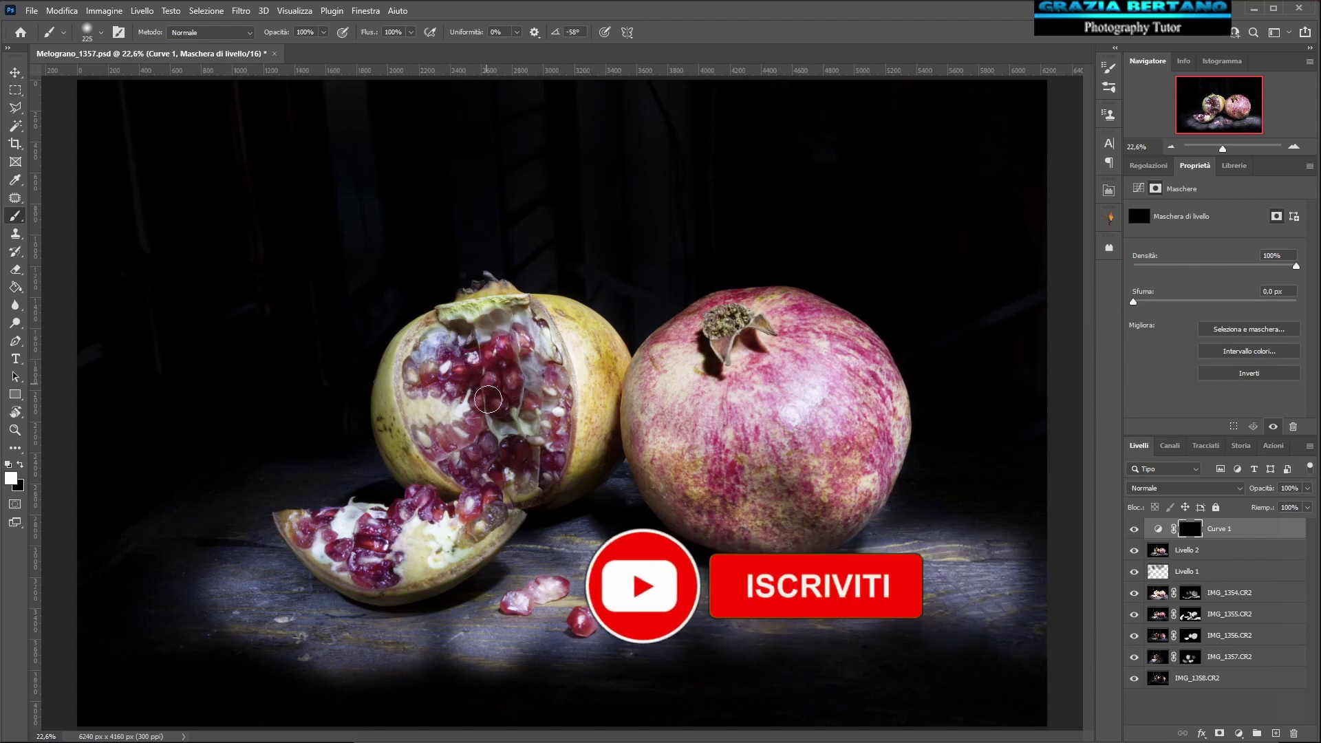
left_click_drag(485, 357, 504, 418)
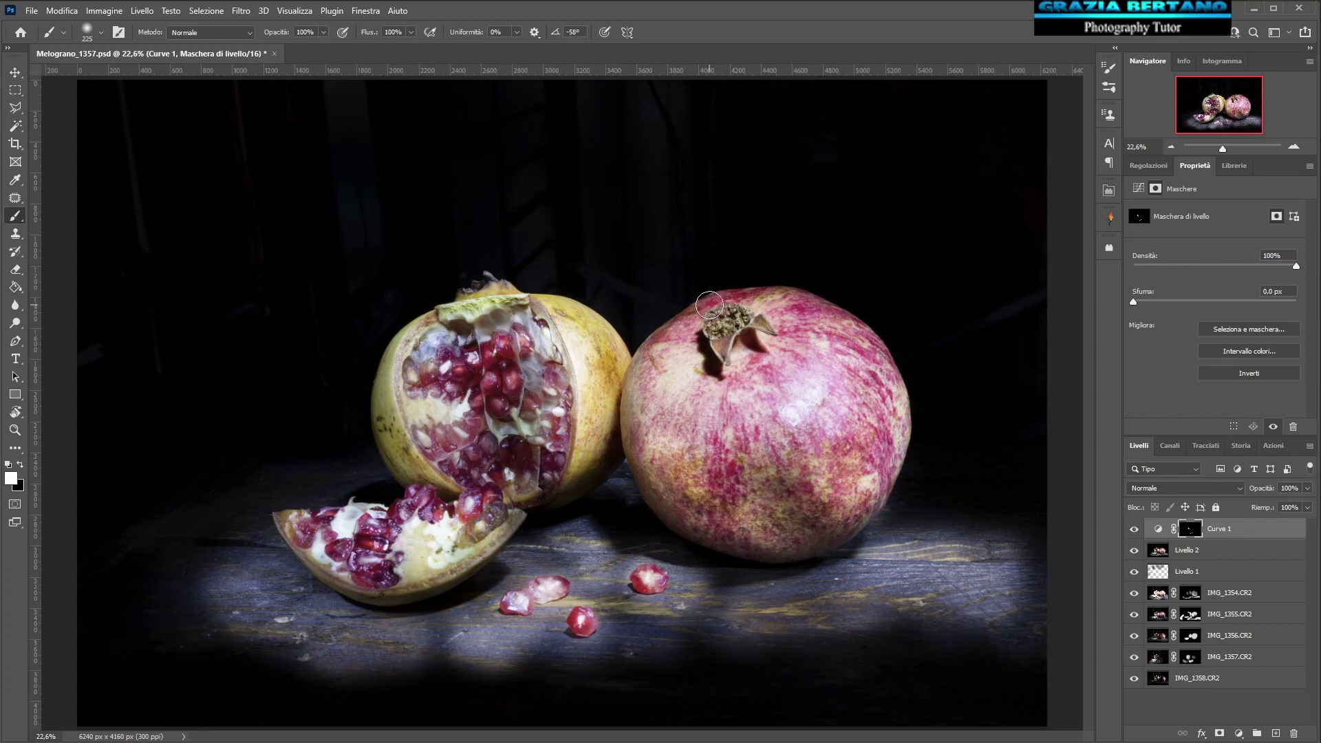
mouse_move(674, 337)
left_mouse_down()
mouse_move(645, 435)
mouse_move(674, 485)
left_mouse_up()
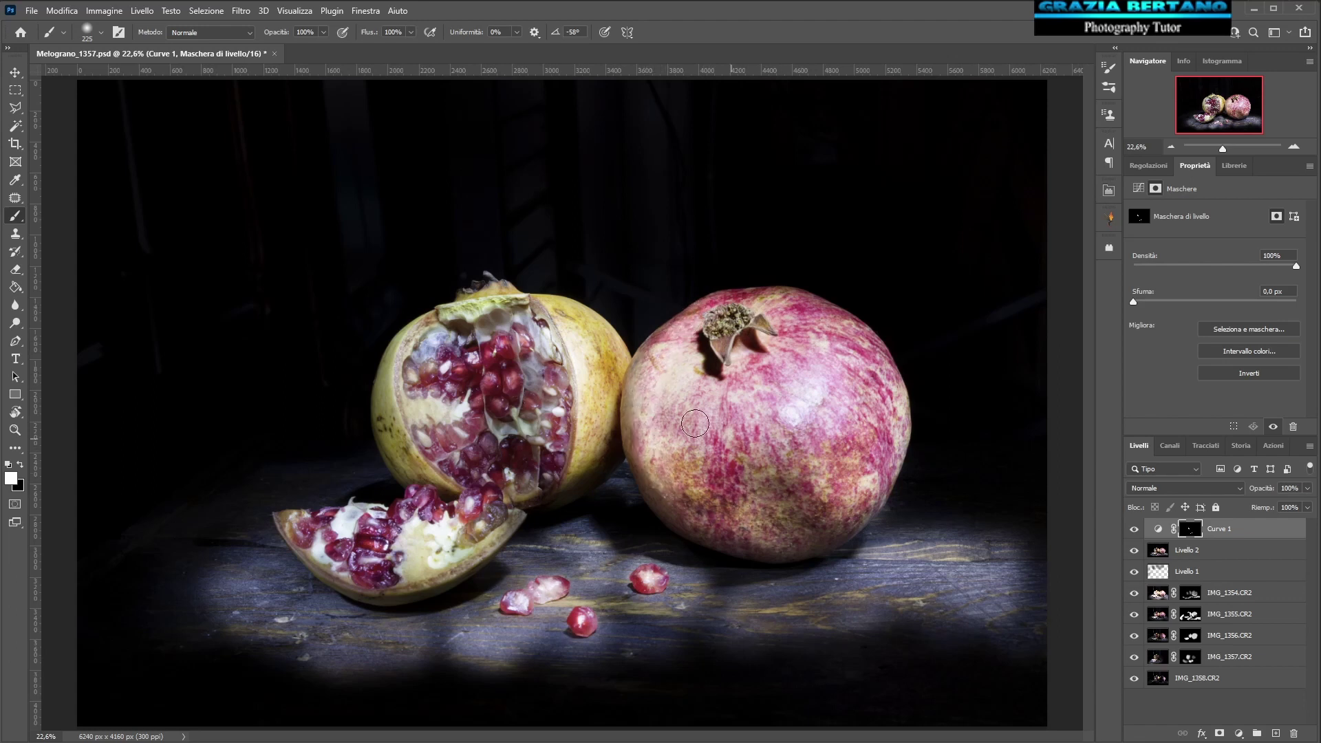
left_click_drag(640, 398, 631, 415)
left_click_drag(662, 489, 840, 544)
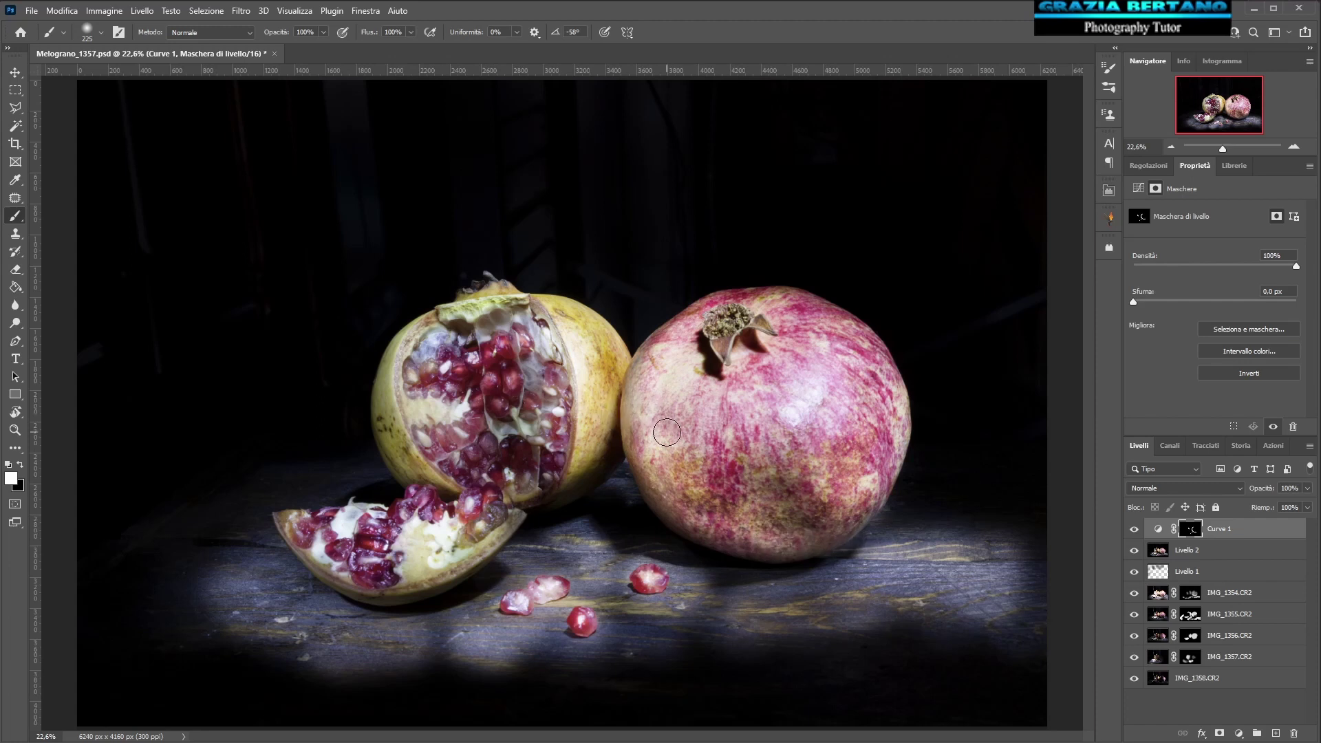
- Enlarge the brush and brighten the rims of both pomegranates on the Curves mask
left_click_drag(667, 433, 660, 442)
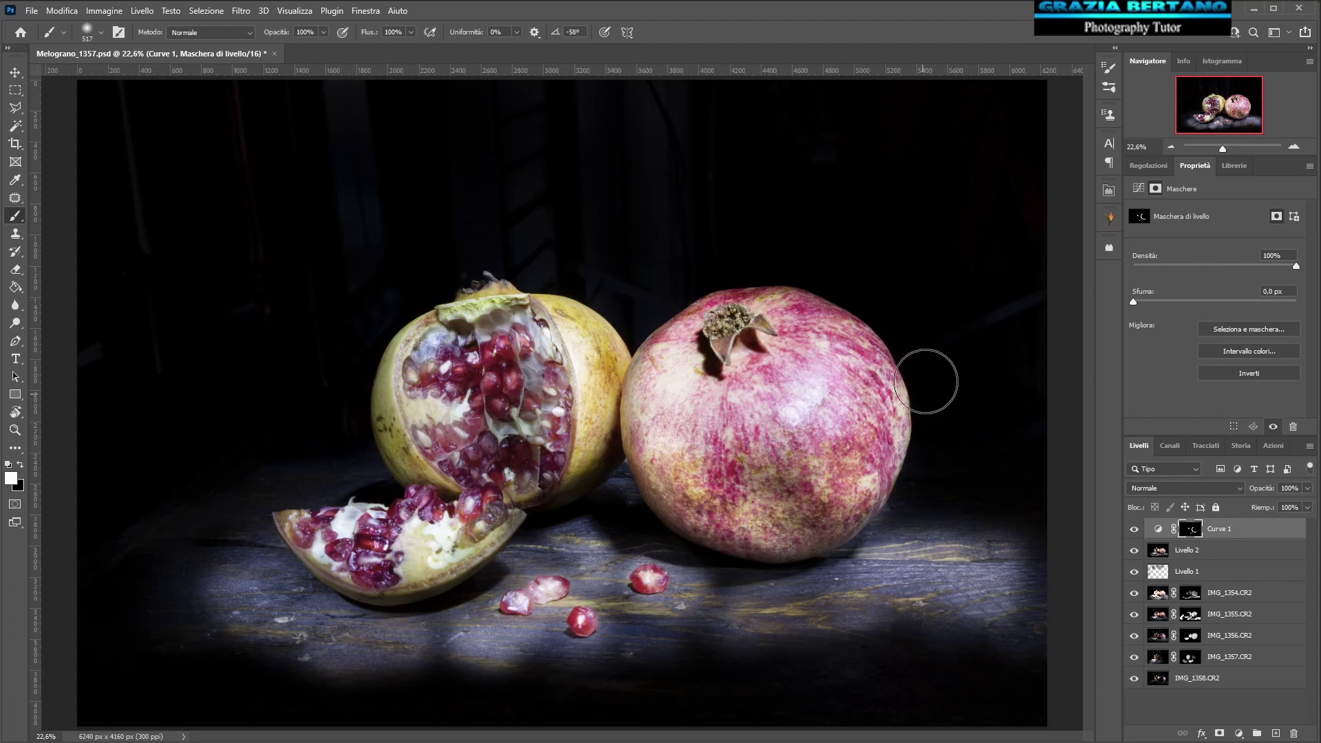
left_click_drag(750, 316, 723, 328)
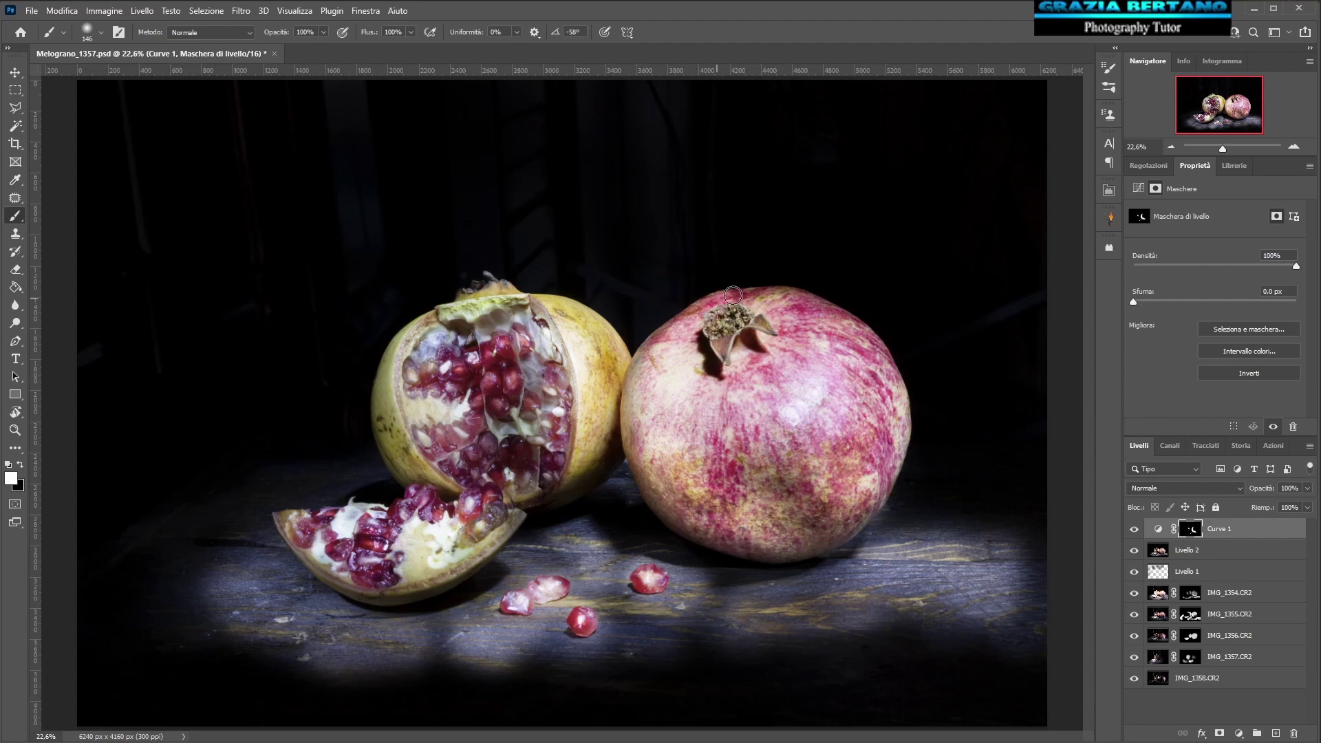
left_click_drag(799, 303, 881, 348)
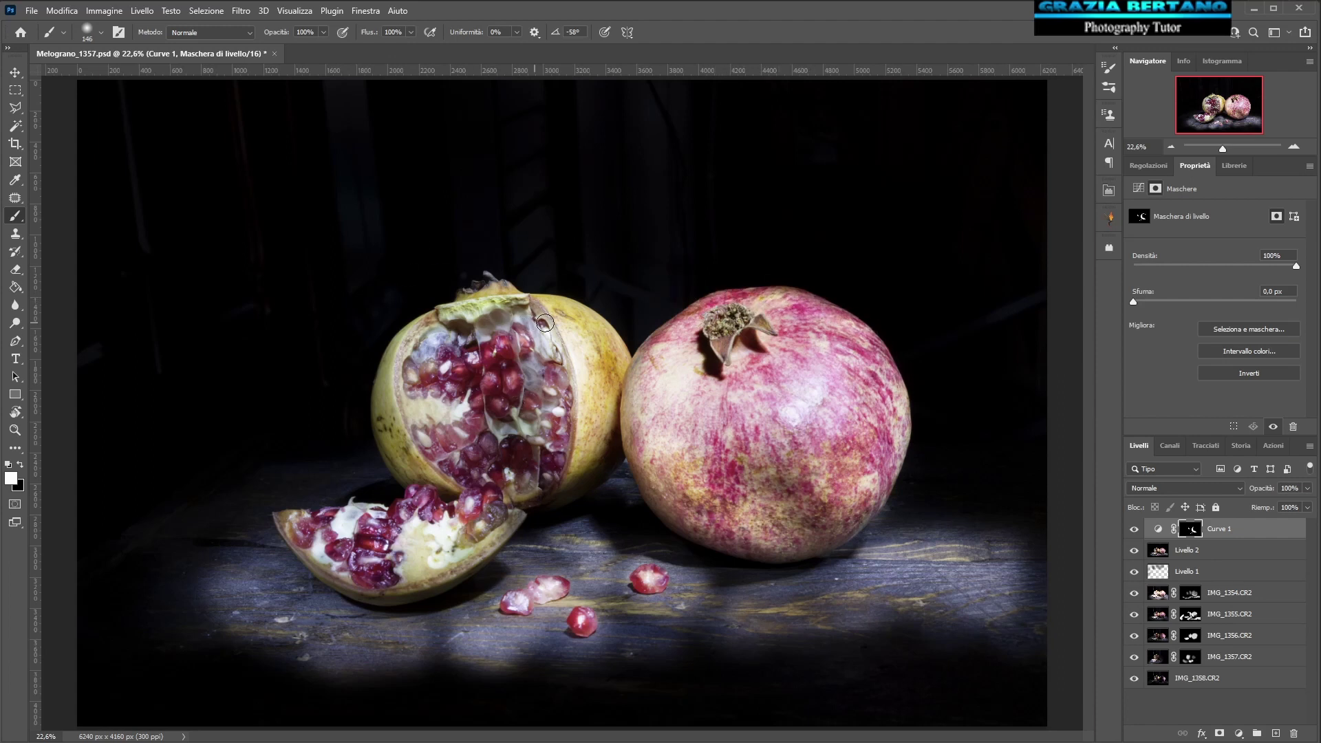
mouse_move(554, 302)
left_mouse_down()
mouse_move(609, 341)
mouse_move(623, 392)
left_mouse_up()
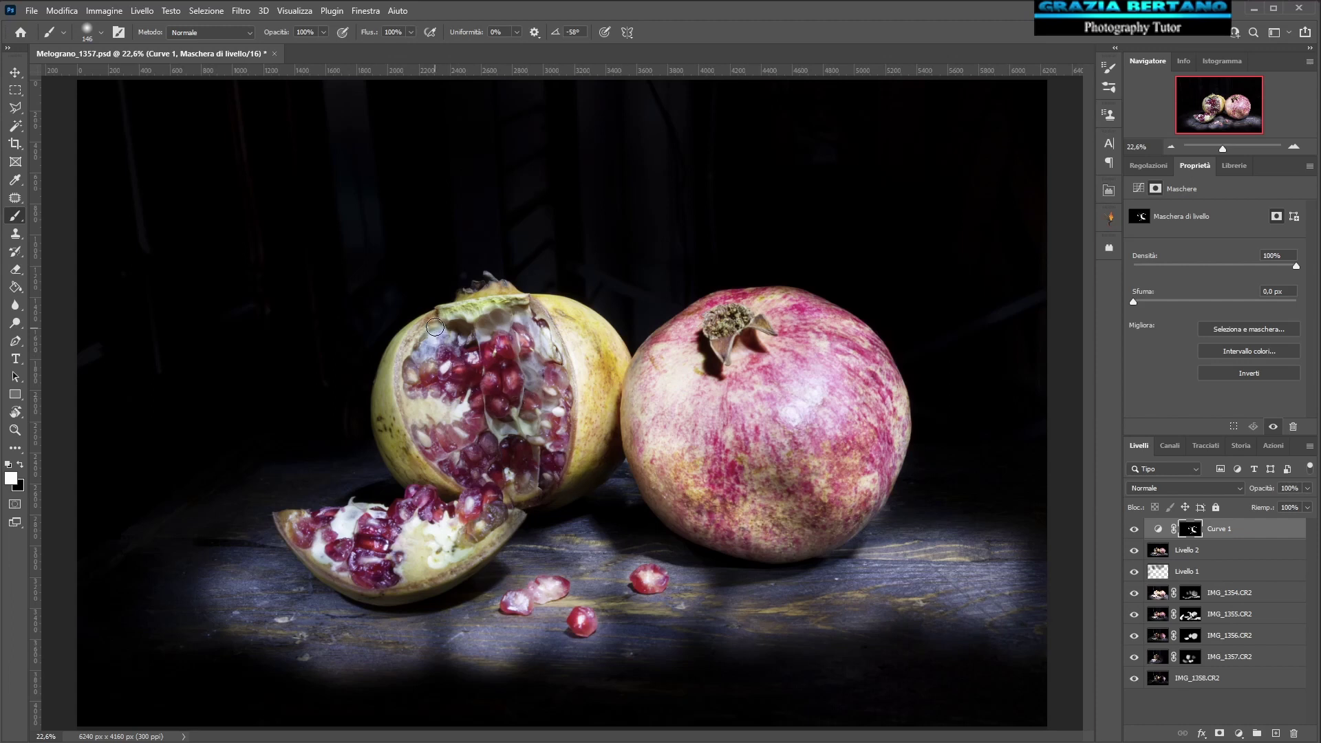
left_click_drag(397, 340, 378, 401)
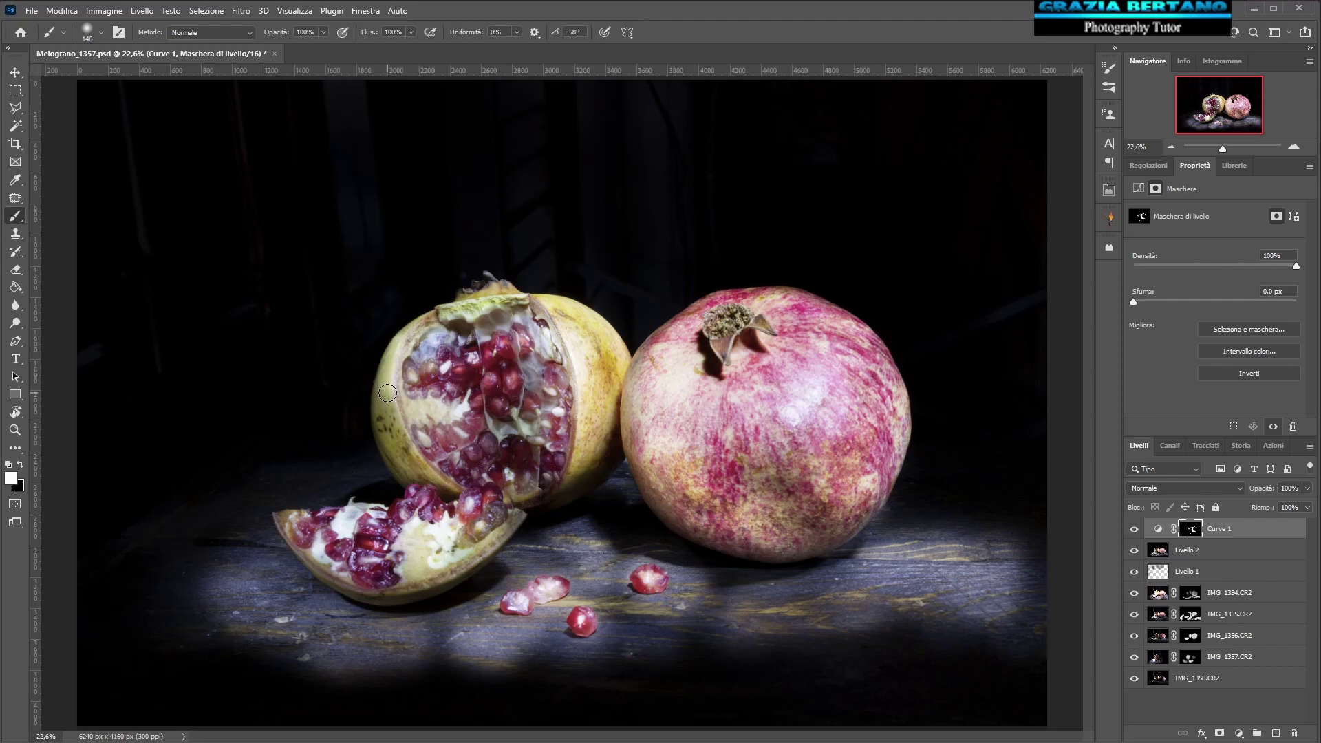
mouse_move(378, 401)
left_mouse_down()
mouse_move(423, 490)
mouse_move(451, 494)
mouse_move(413, 463)
mouse_move(402, 354)
left_mouse_up()
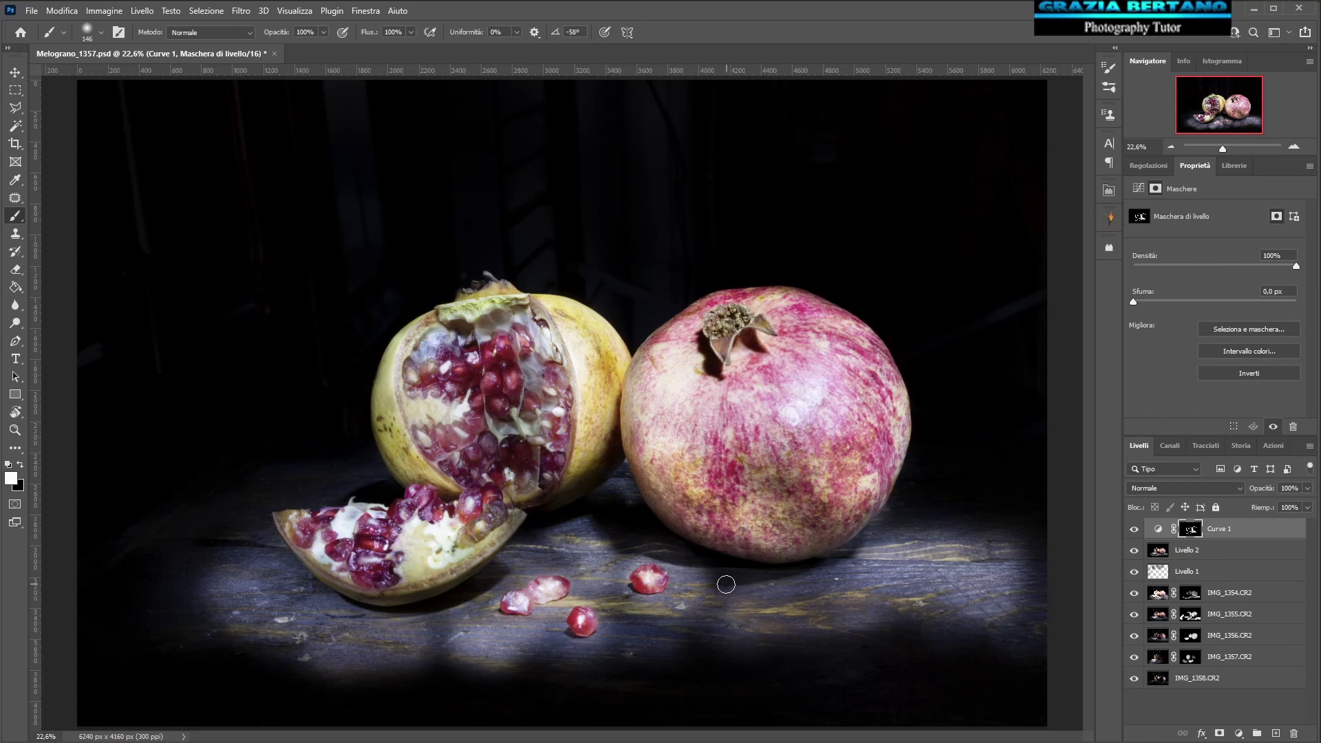
- Brighten a strip of the table shadow, undo the floor stroke, then use a 429 px brush at lower opacity
left_click_drag(777, 579, 1027, 607)
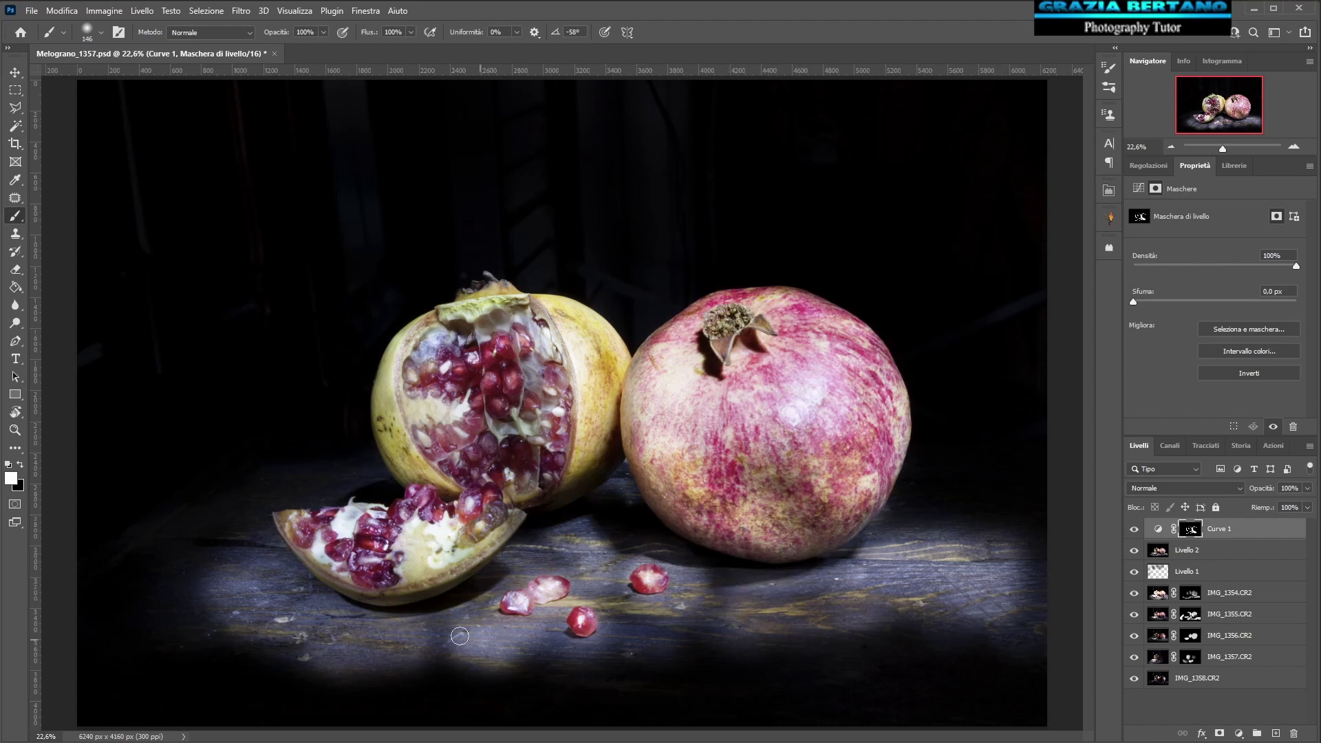
left_click_drag(482, 611, 432, 645)
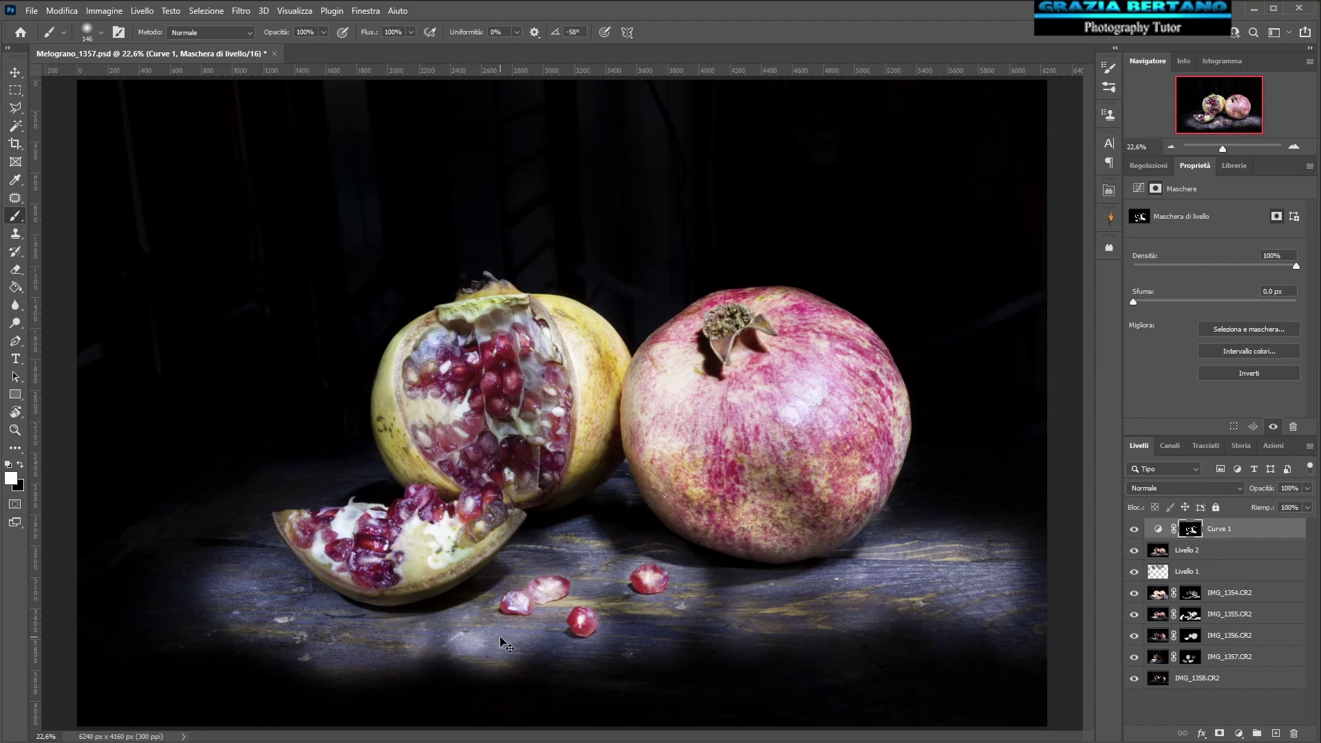
key("ctrl+z")
left_click_drag(436, 630, 481, 630)
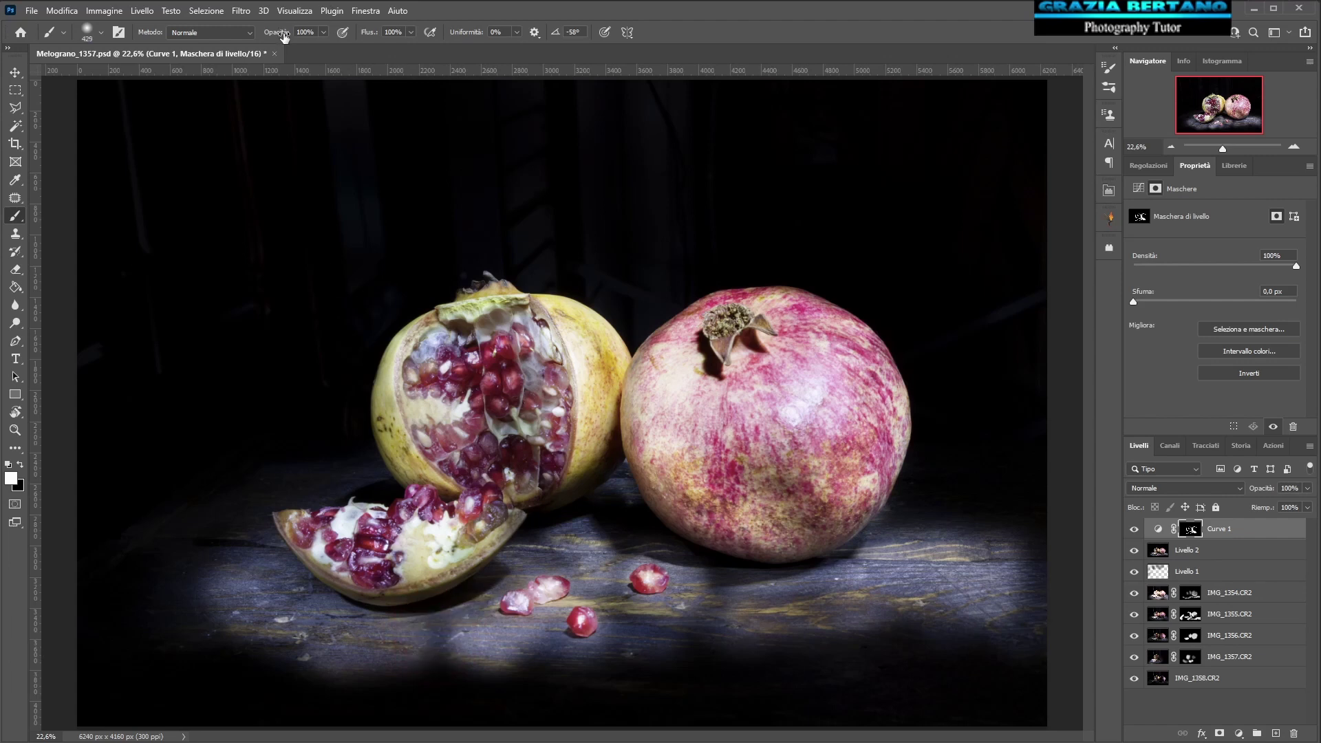
left_click_drag(284, 37, 265, 35)
- Dab soft brightness onto the table around the seeds, then set the brush to 172 px at 100% opacity
left_click(444, 636)
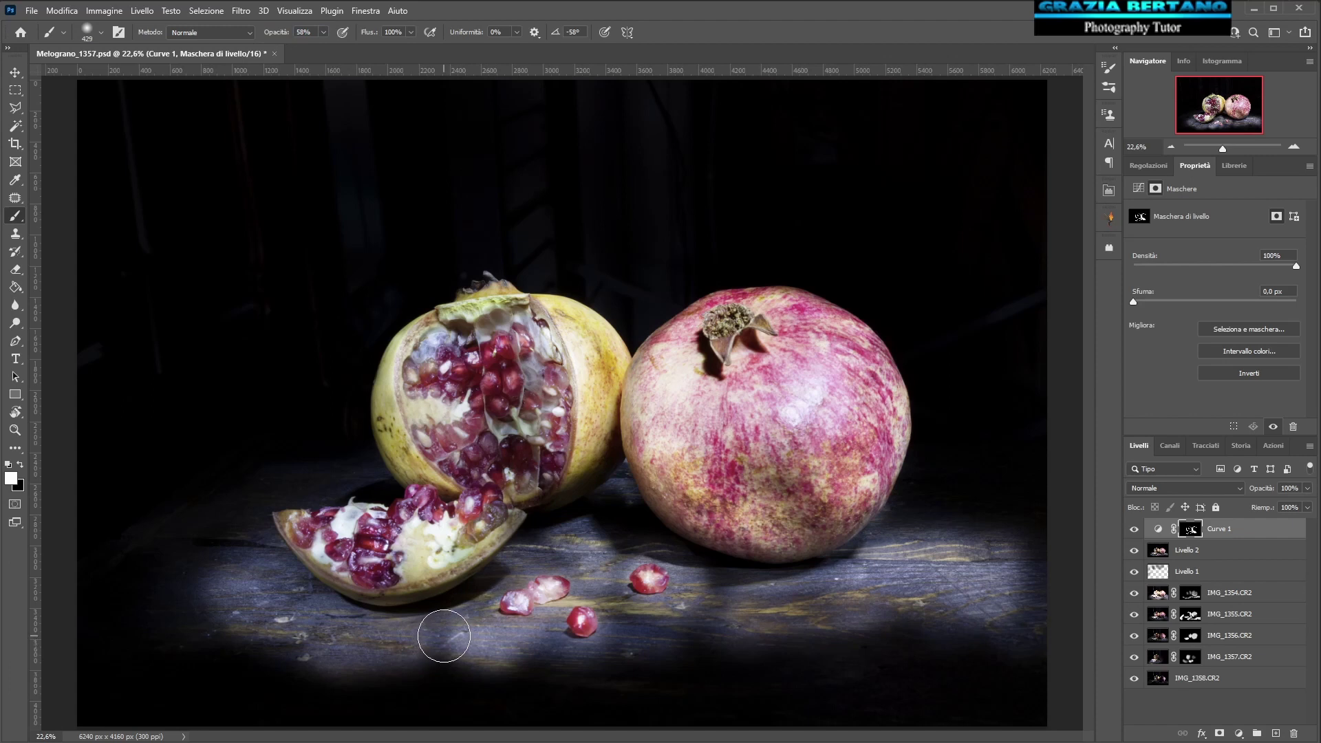
left_click(267, 585)
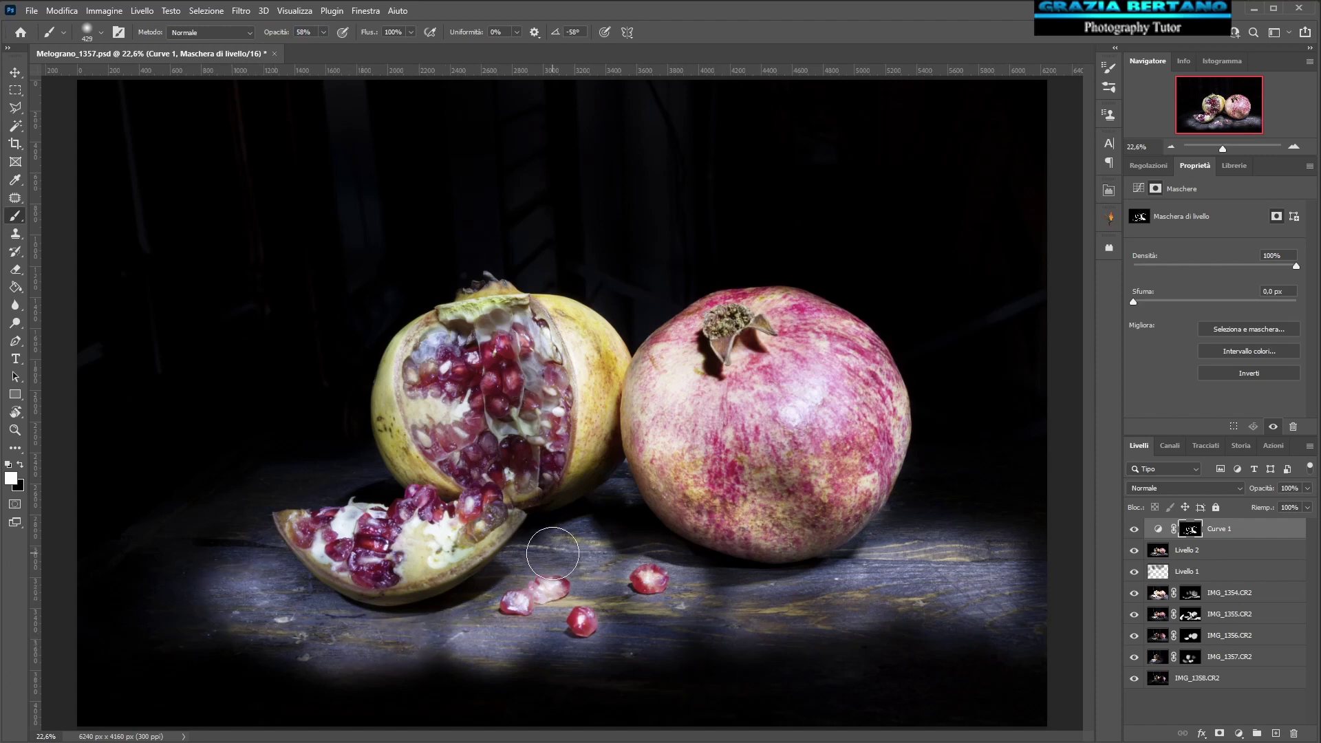
left_click(475, 630)
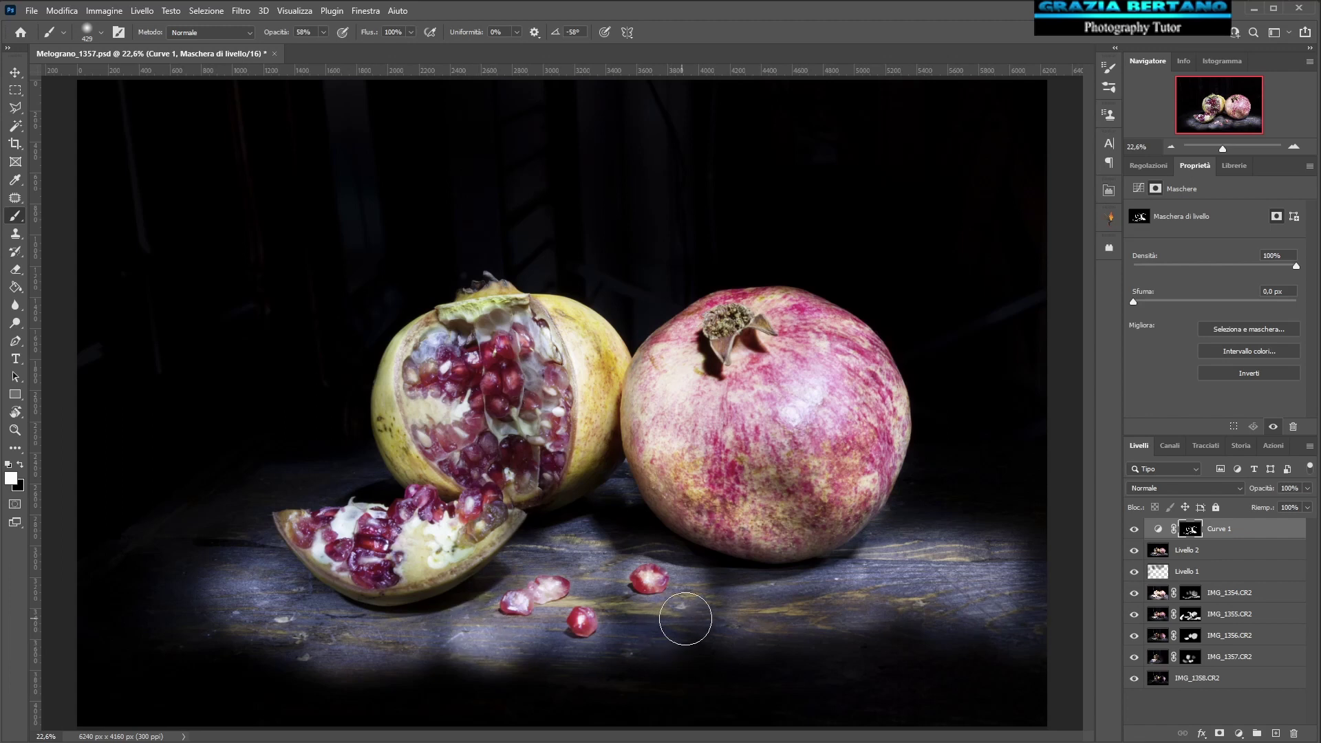
left_click_drag(675, 618, 785, 605)
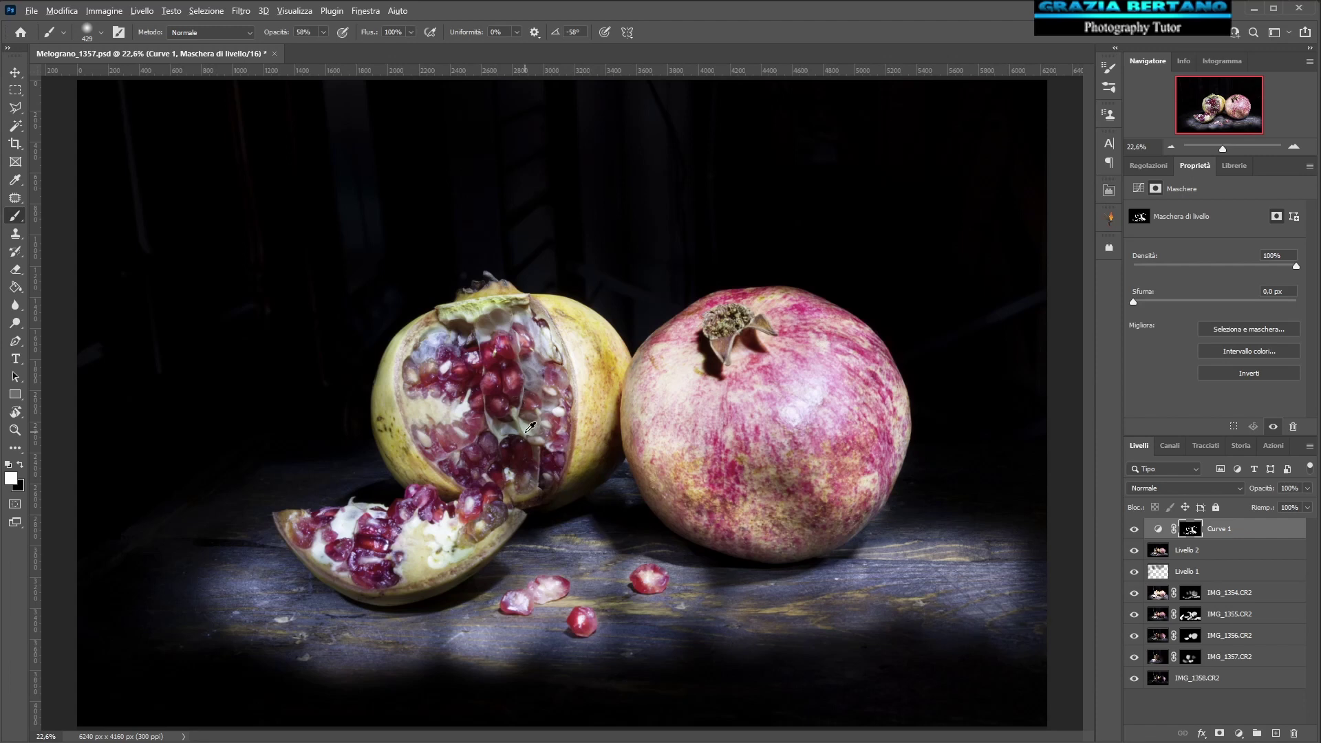
right_click(522, 457, "alt")
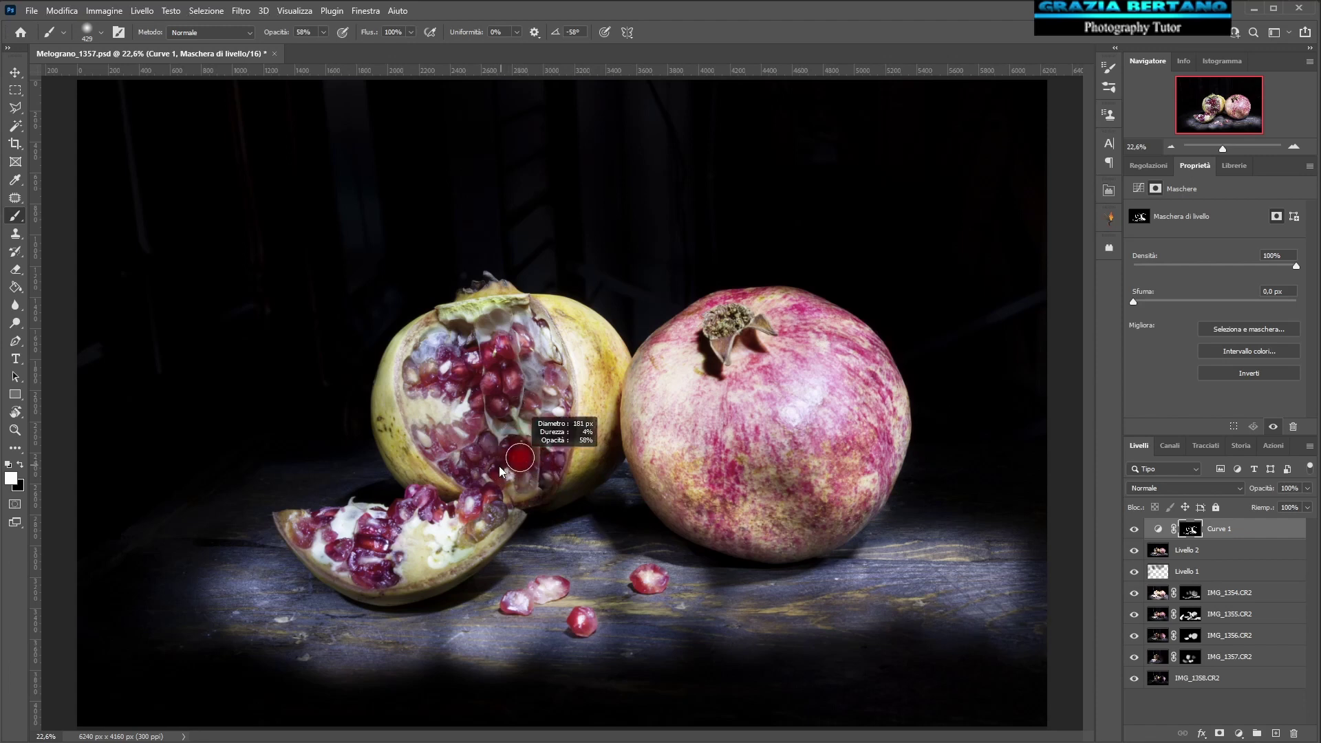
left_click_drag(500, 468, 517, 444)
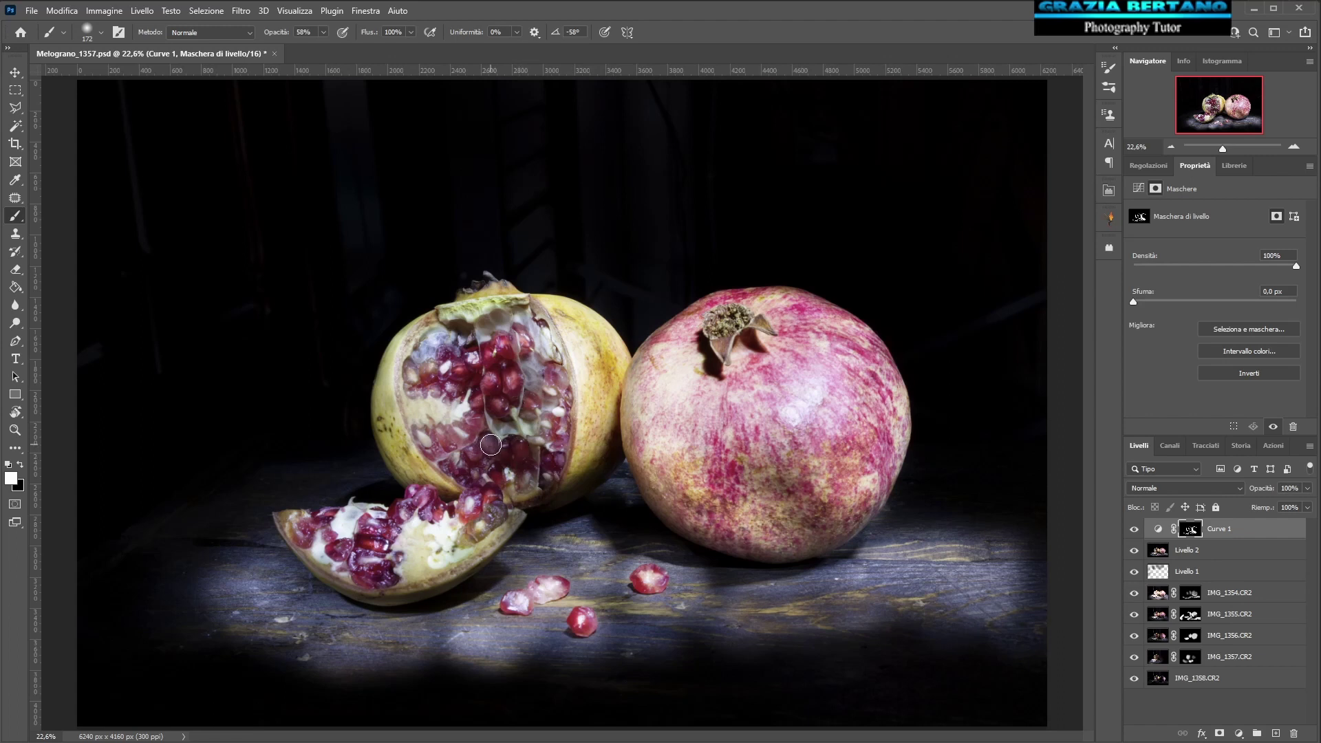
left_click_drag(280, 35, 354, 34)
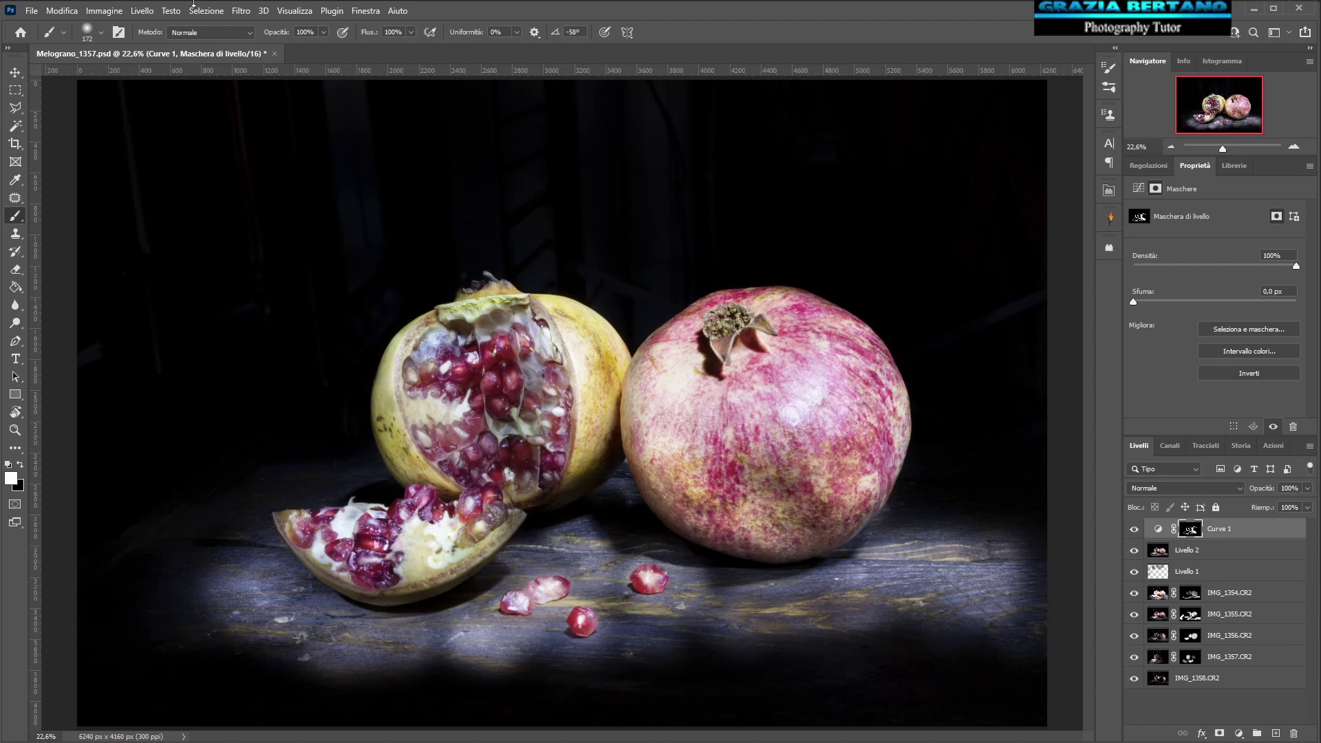
- Save Melograno_1357.psd with File > Salva
left_click(31, 11)
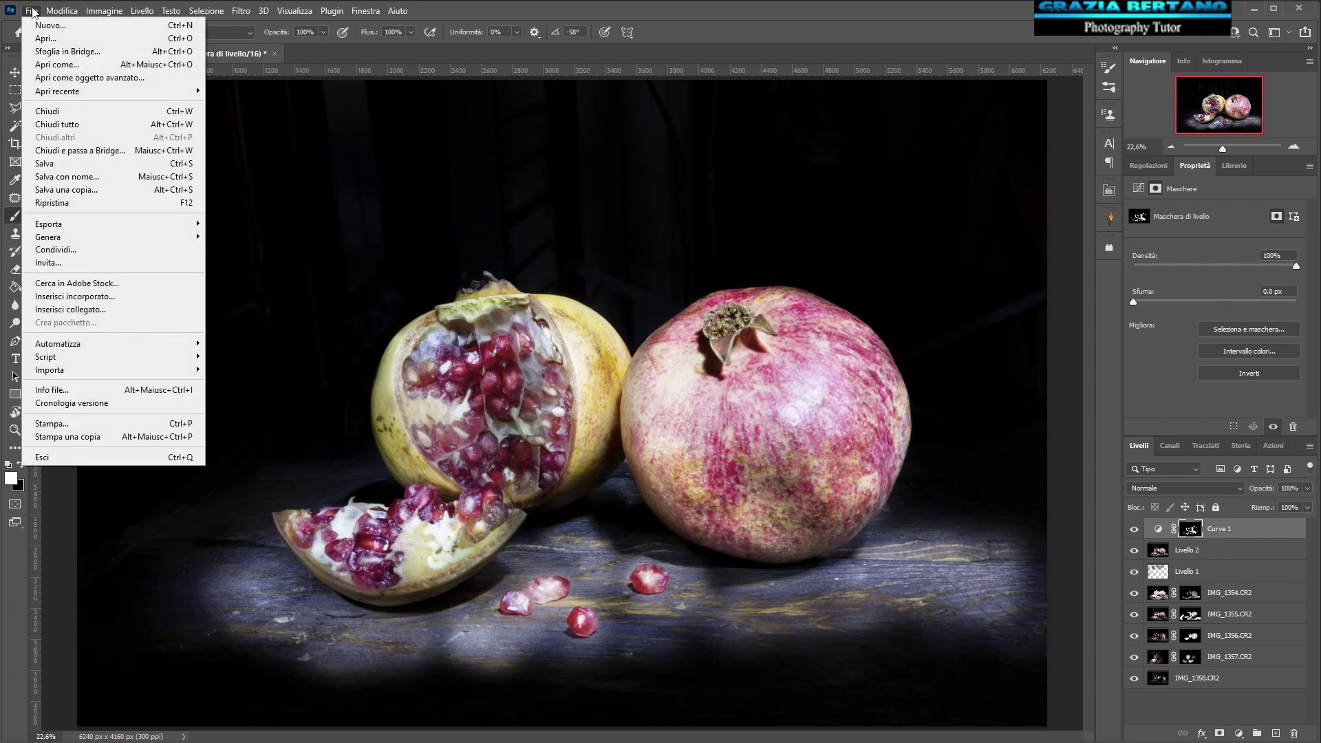
left_click(125, 165)
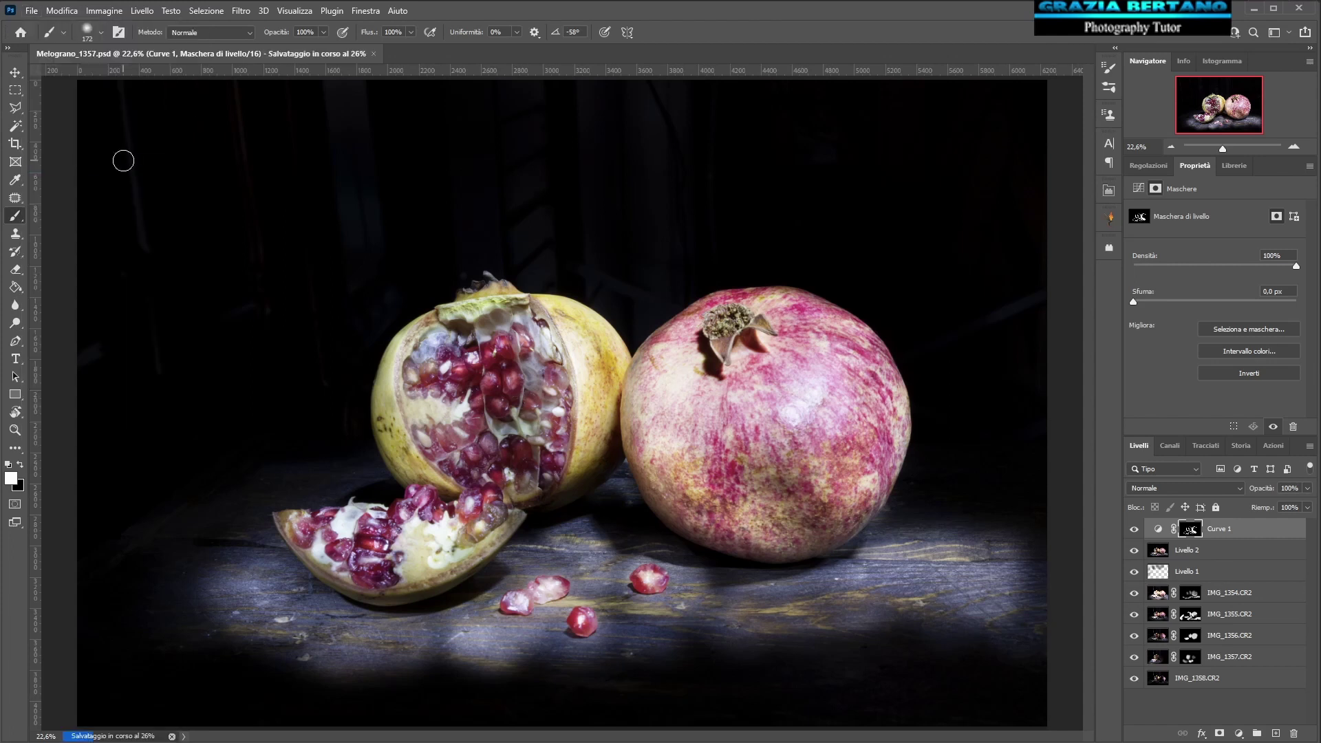